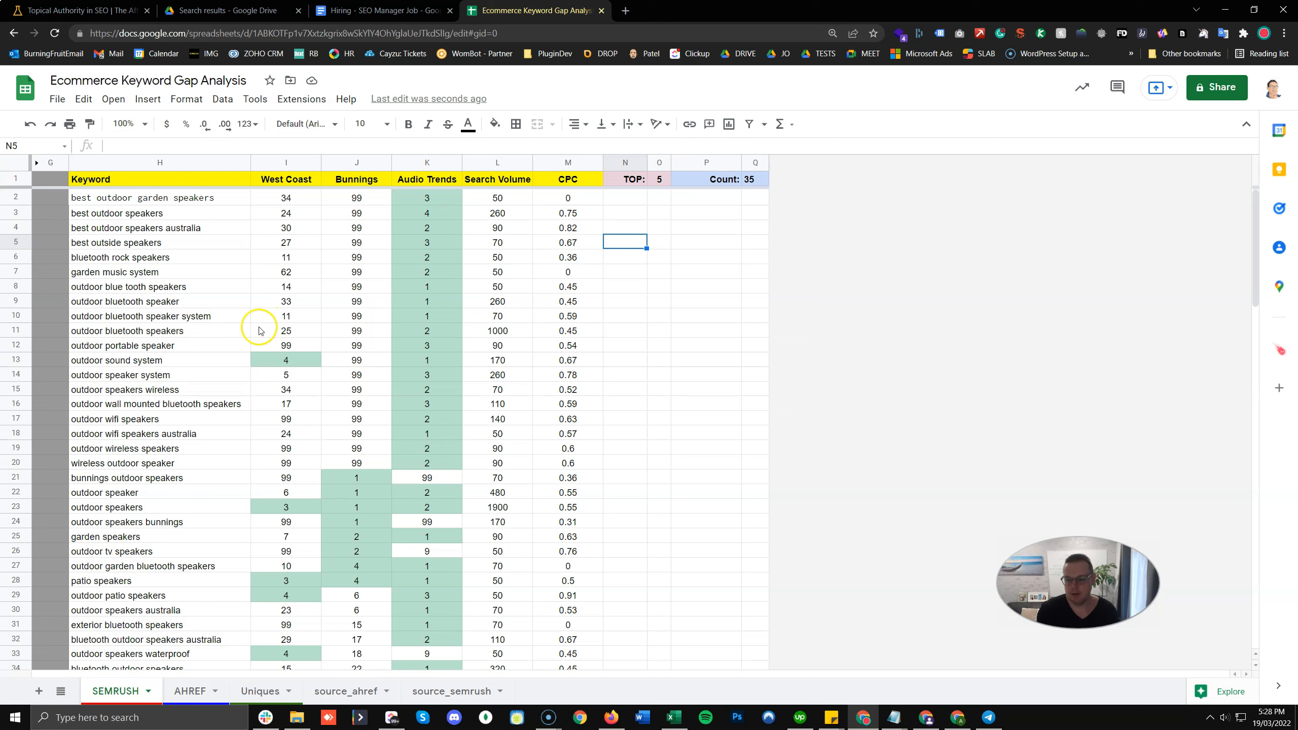
Switch to the Ahrefs Content Gap window, maximize it and expand the settings for its three targets
left_click(967, 718)
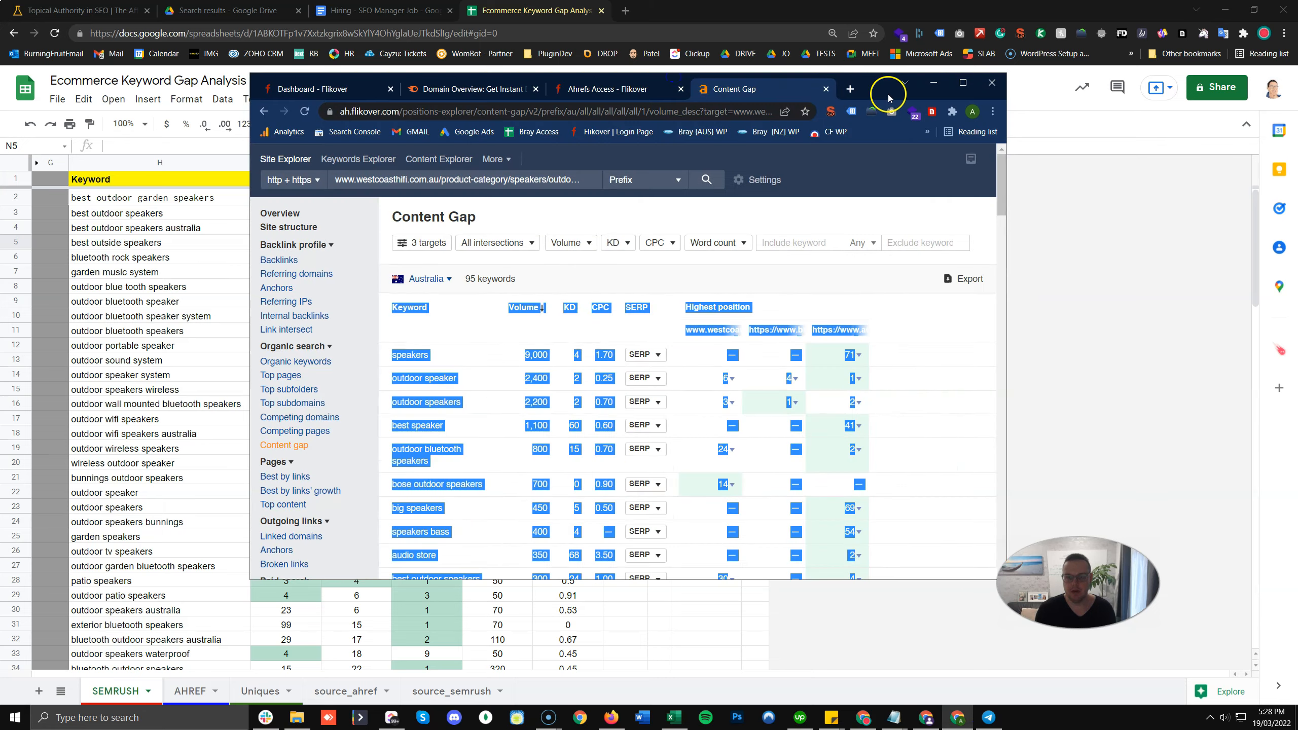
double_click(888, 98)
left_click(724, 191)
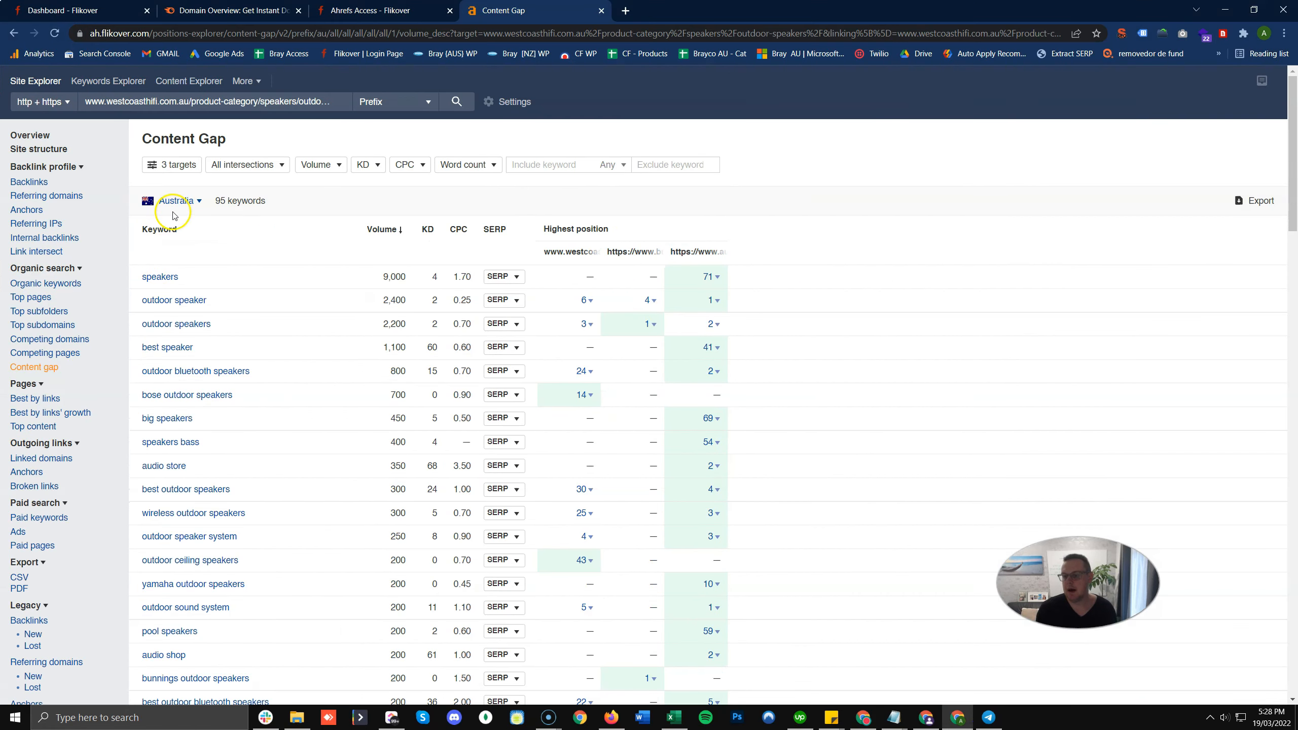
left_click(172, 165)
left_click_drag(432, 225, 146, 226)
left_click(671, 230)
key("ctrl+plus")
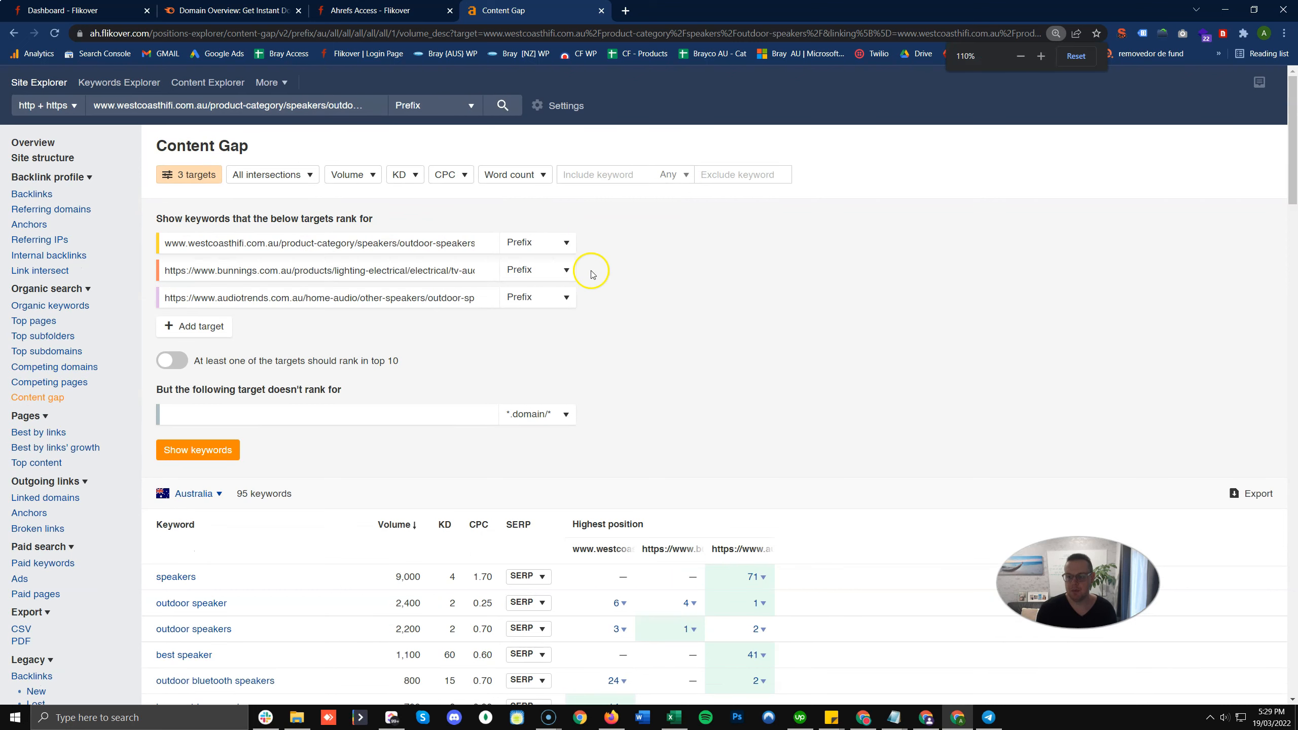
key("ctrl+plus")
Review the three target URLs, their Prefix modes and the field for a target that doesn't rank
left_click_drag(437, 268, 721, 254)
left_click(778, 270)
left_click_drag(447, 297, 645, 297)
left_click_drag(451, 332, 847, 322)
left_click(883, 353)
left_click(329, 461)
left_click(518, 419)
left_click_drag(179, 442, 414, 432)
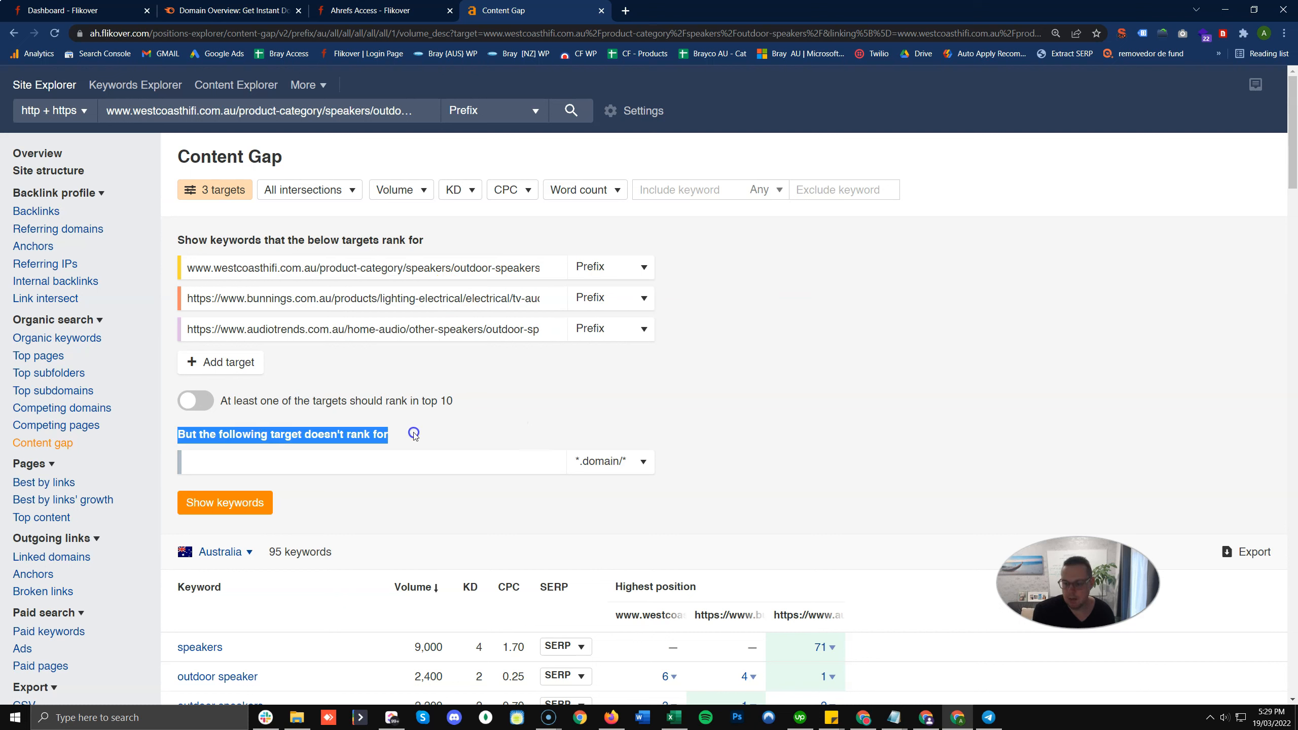
left_click(394, 476)
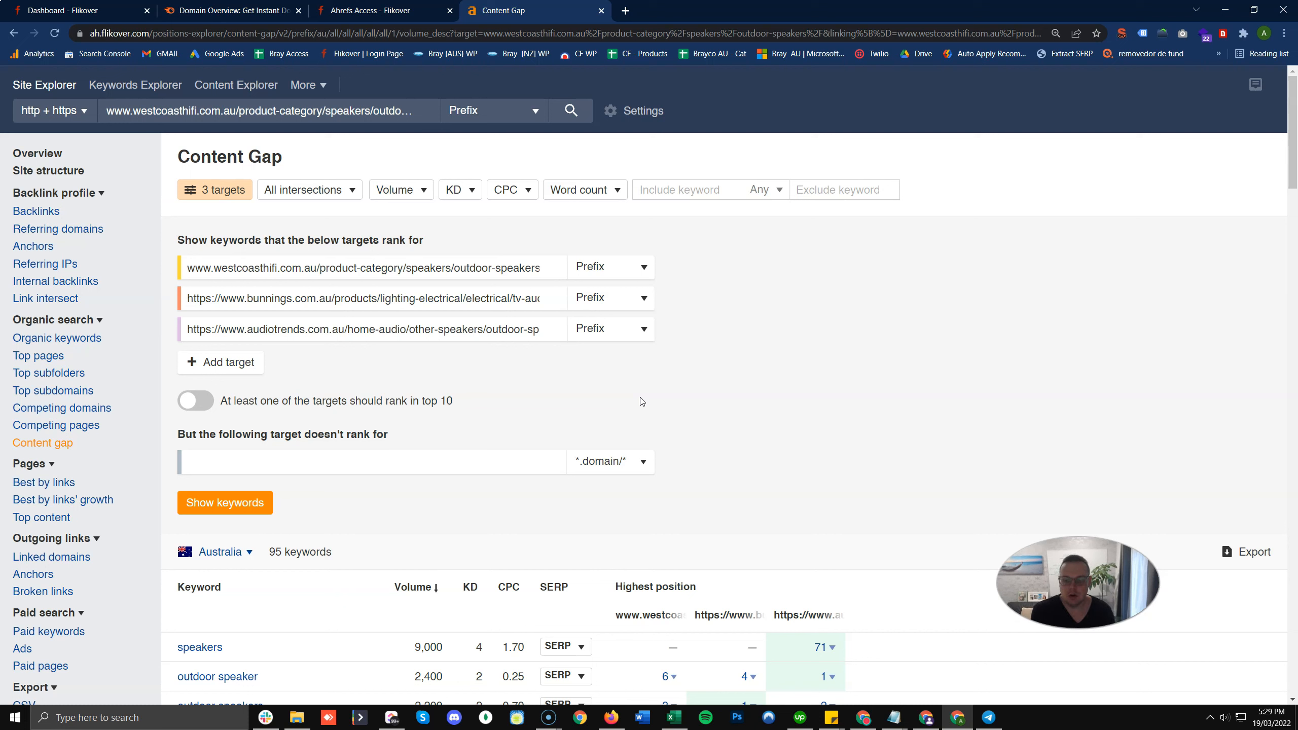
left_click_drag(173, 434, 389, 471)
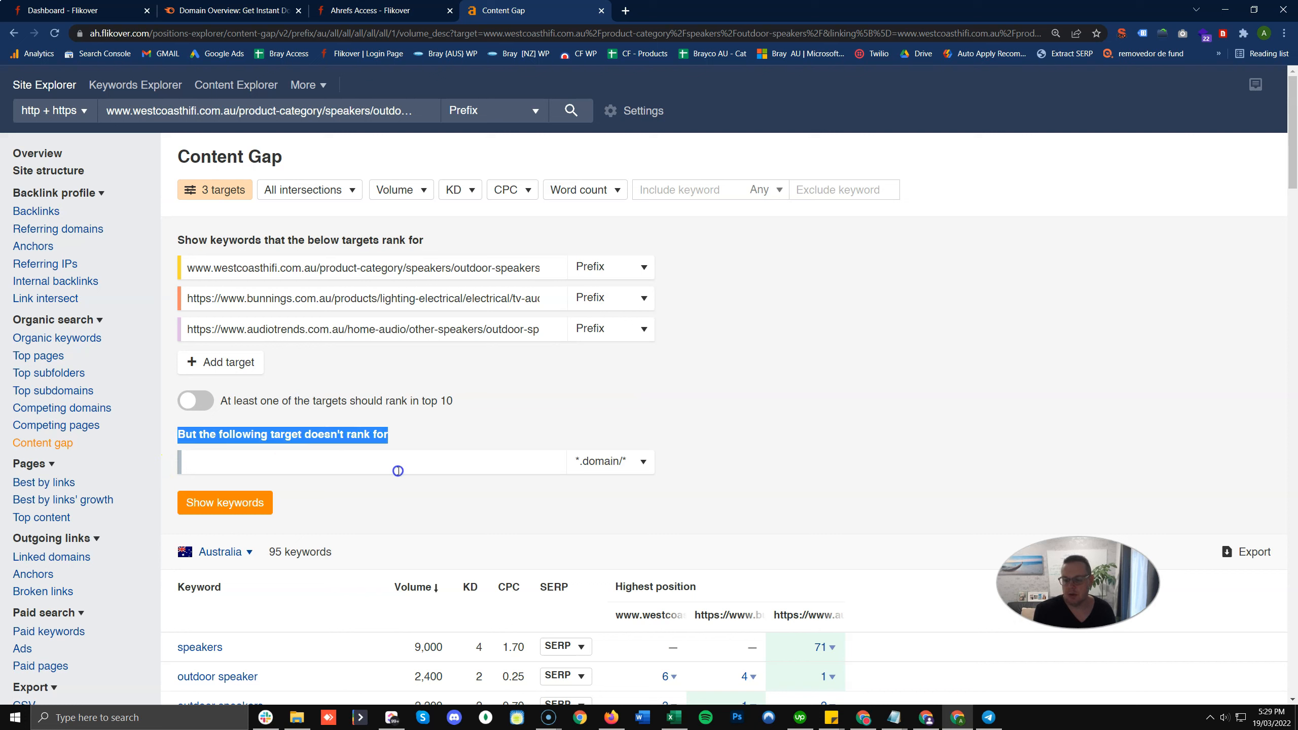
left_click(398, 471)
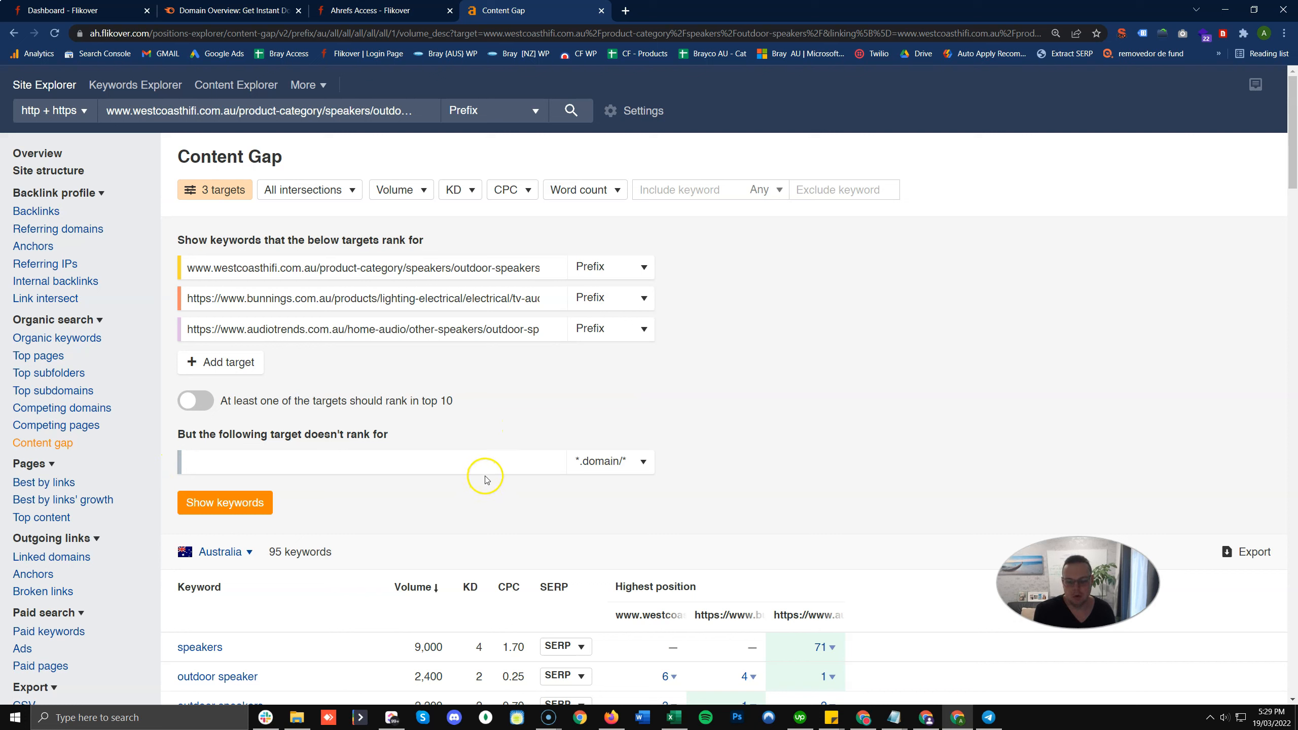
Enable the option that at least one of the targets should rank in top 10
left_click(611, 460)
left_click(667, 413)
left_click(197, 403)
left_click(240, 401)
left_click(333, 403)
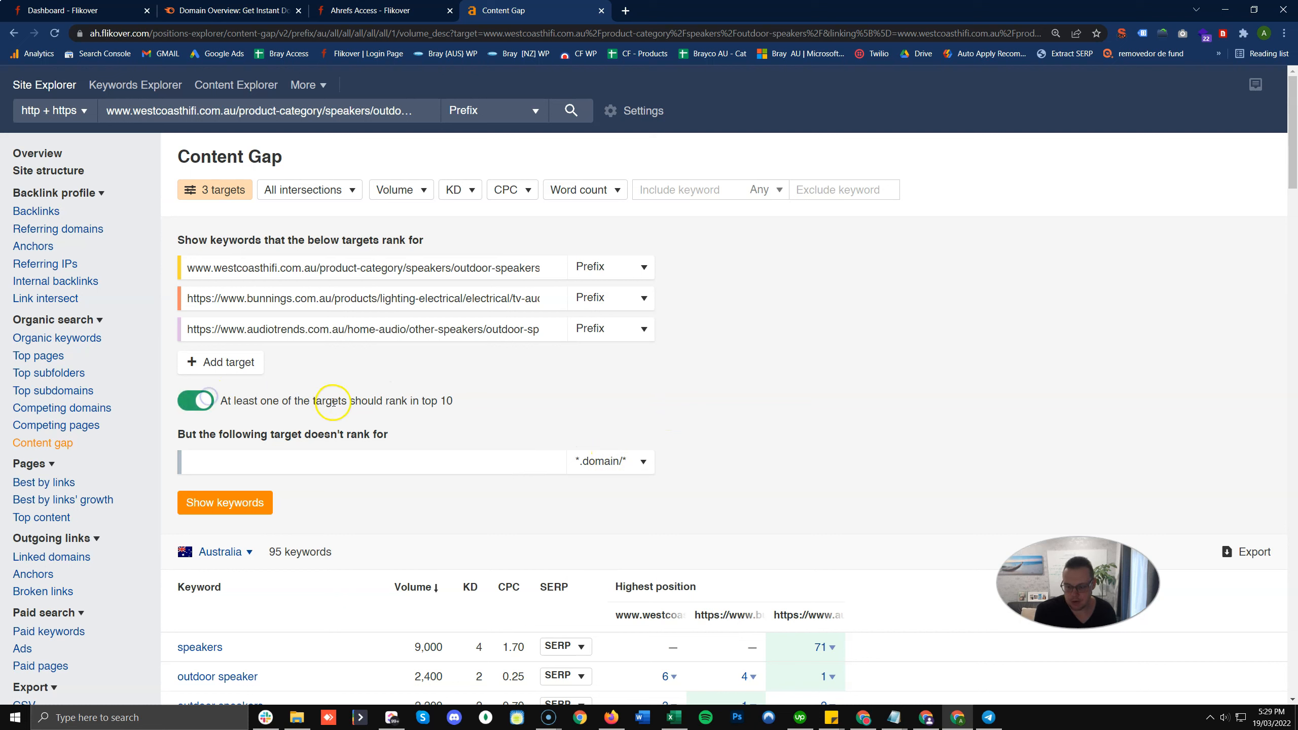
left_click_drag(235, 401, 477, 404)
left_click(475, 407)
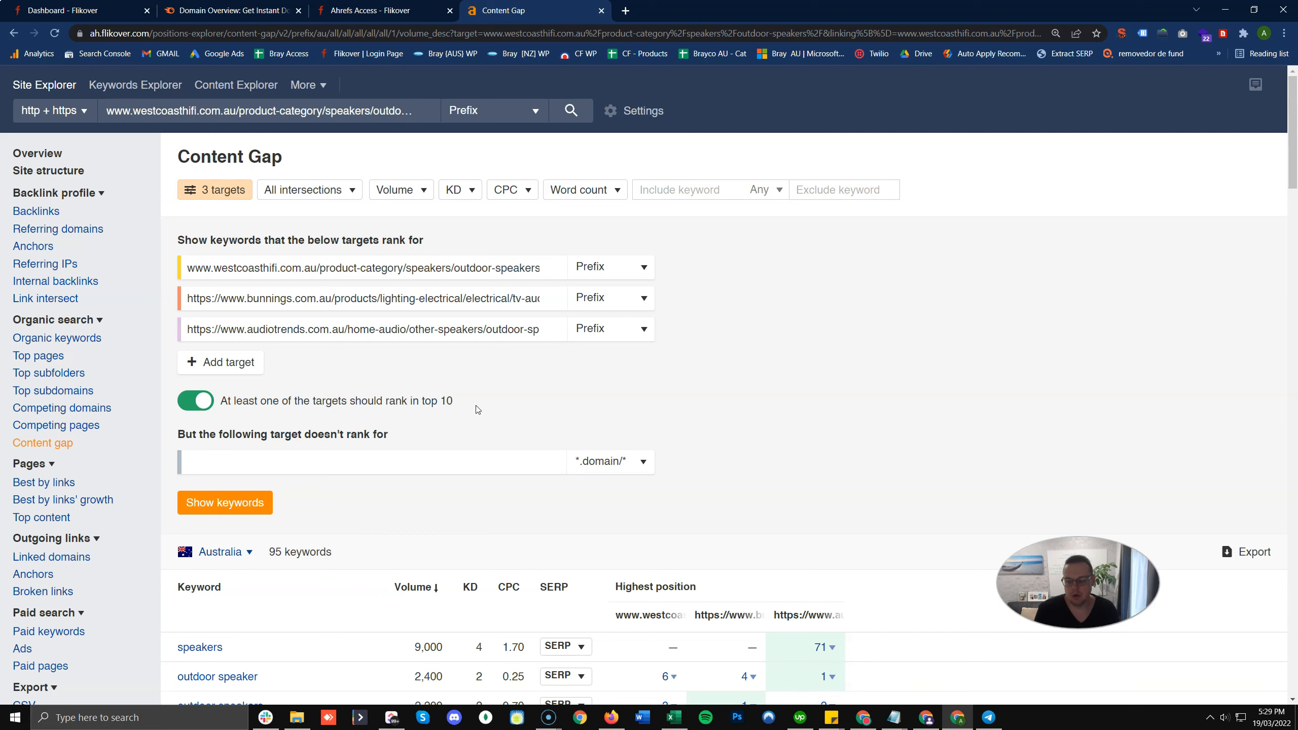
Switch to the Ecommerce Keyword Gap Analysis spreadsheet and inspect the FILTER formula and its output on the SEMRUSH sheet
key("alt+Tab")
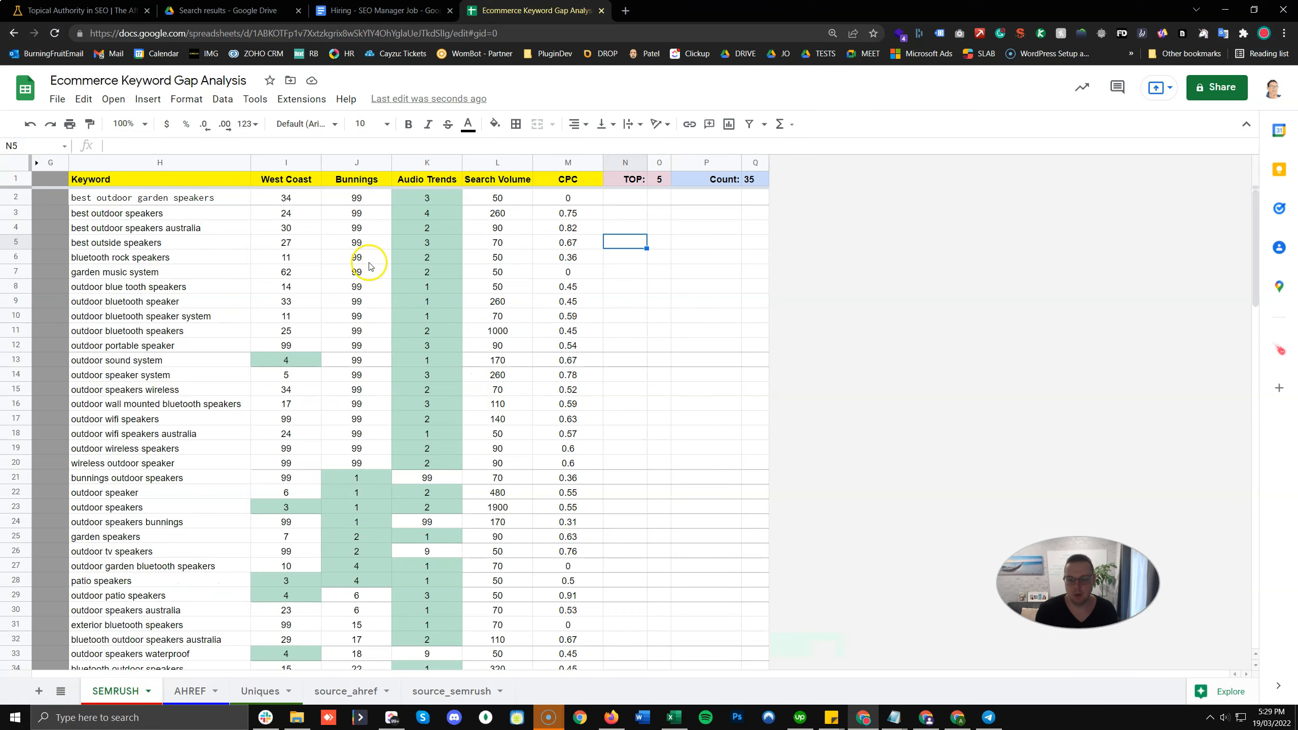
key("Down")
key("Down")
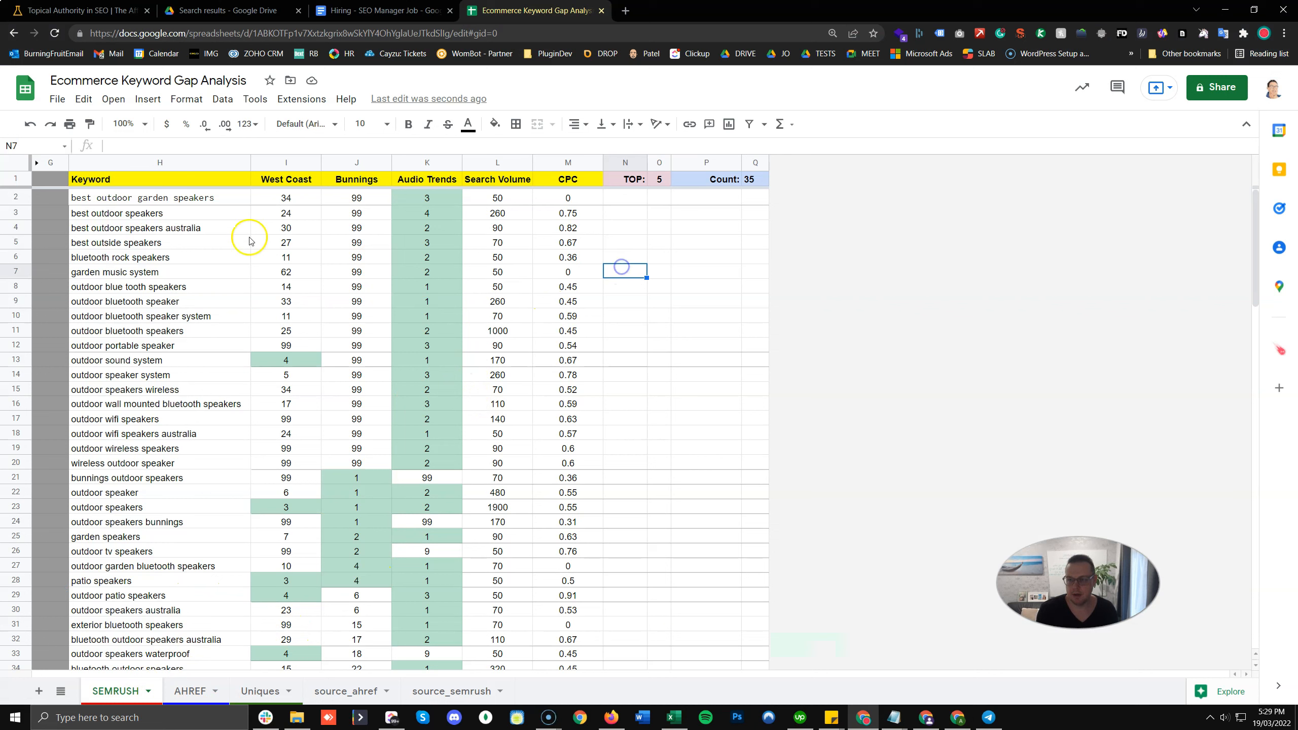
left_click(110, 199)
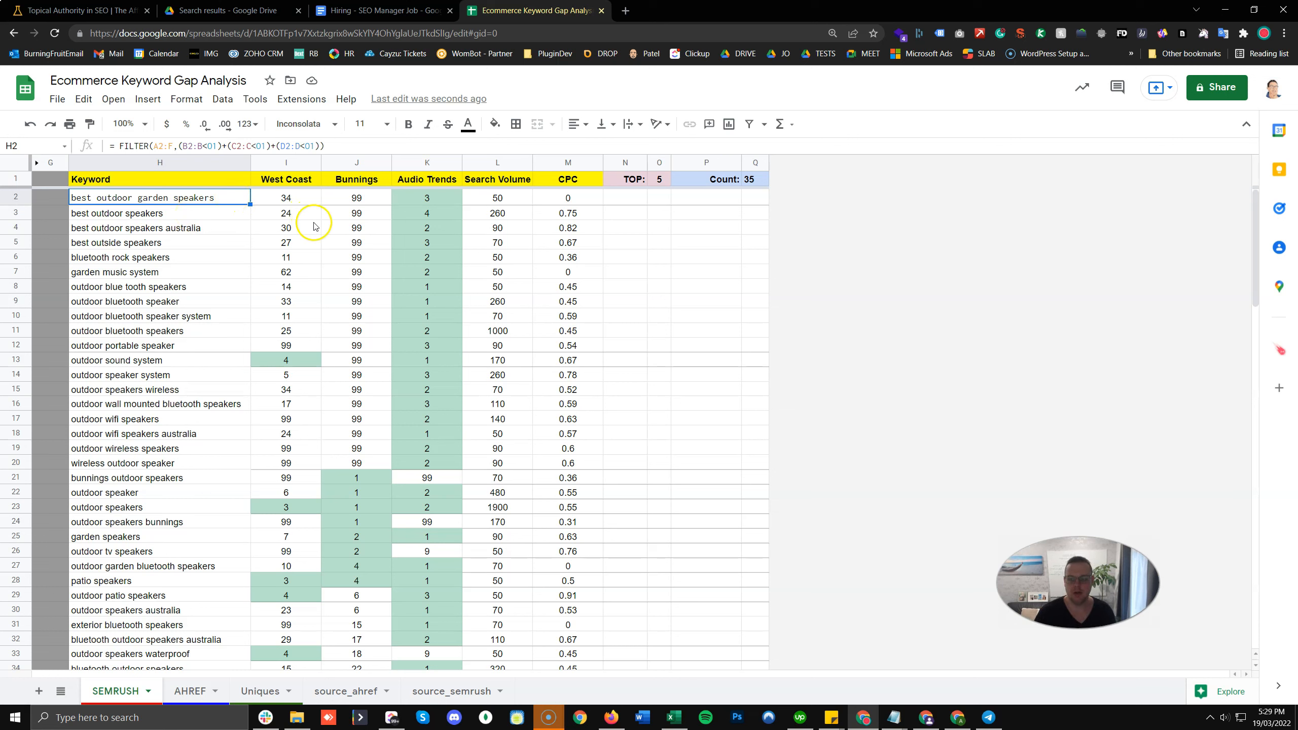
left_click(348, 228)
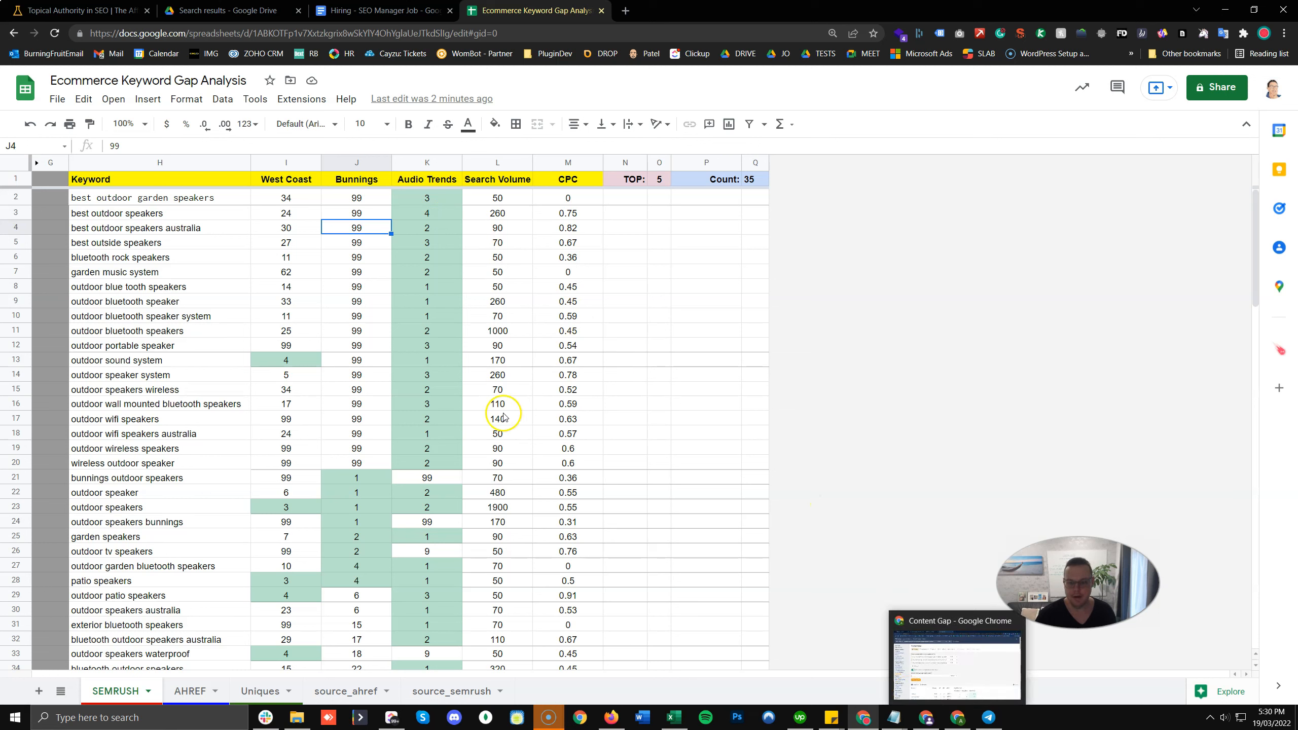
left_click(601, 259)
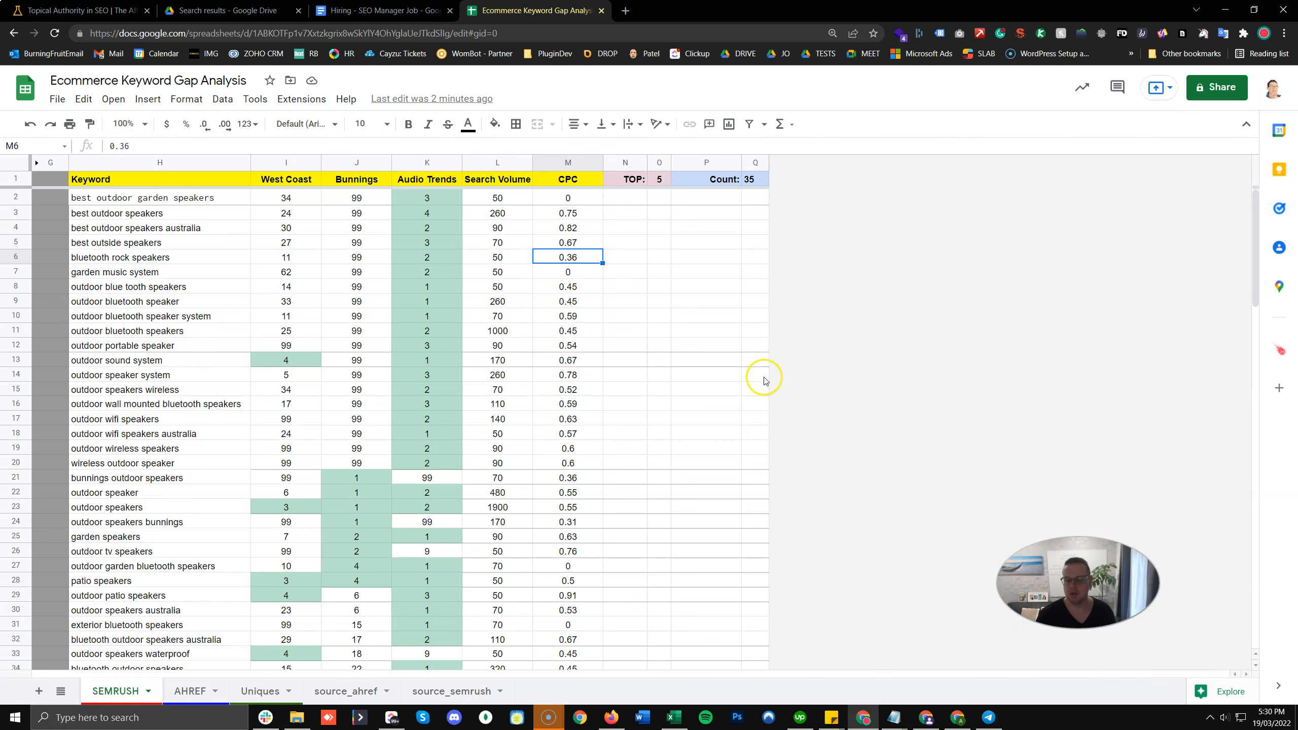
Return to the Ahrefs Content Gap report and examine the keyword total and the competitors' ranking positions
left_click(957, 716)
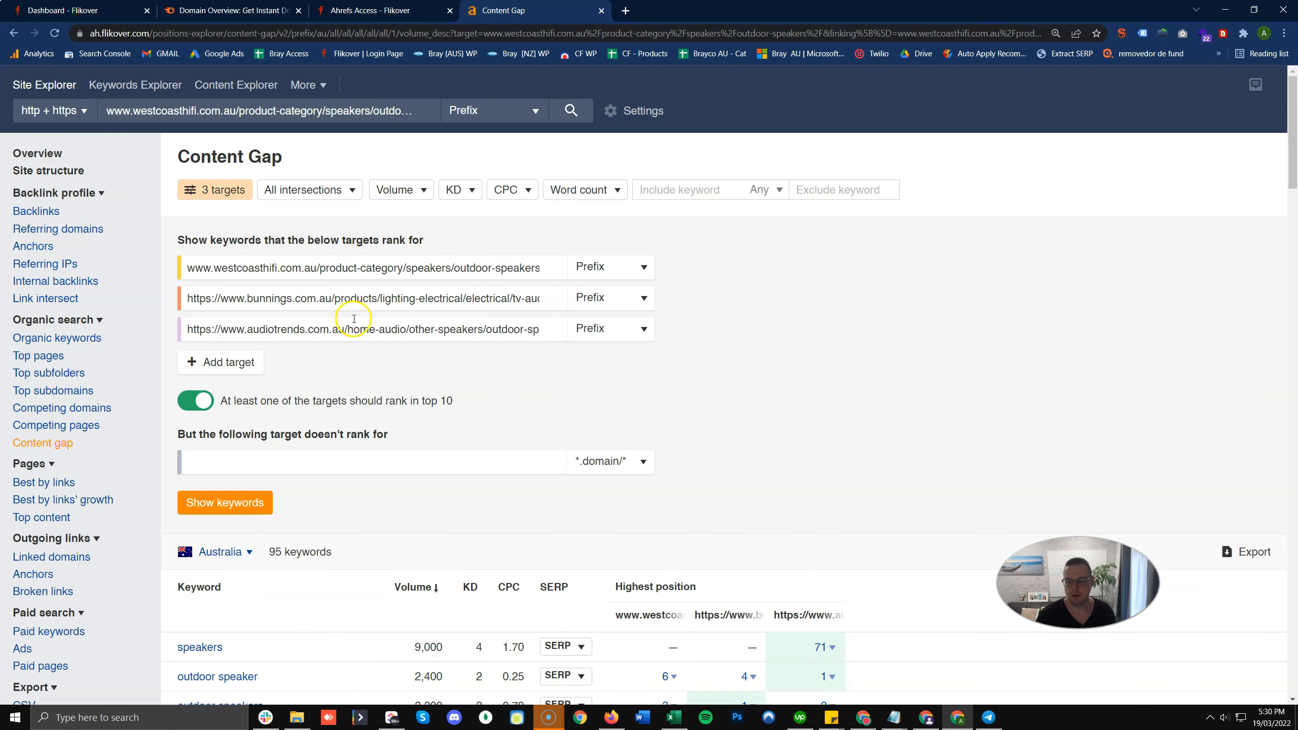
scroll(614, 321, "down", 3)
scroll(617, 305, "up", 3)
scroll(530, 426, "down", 5)
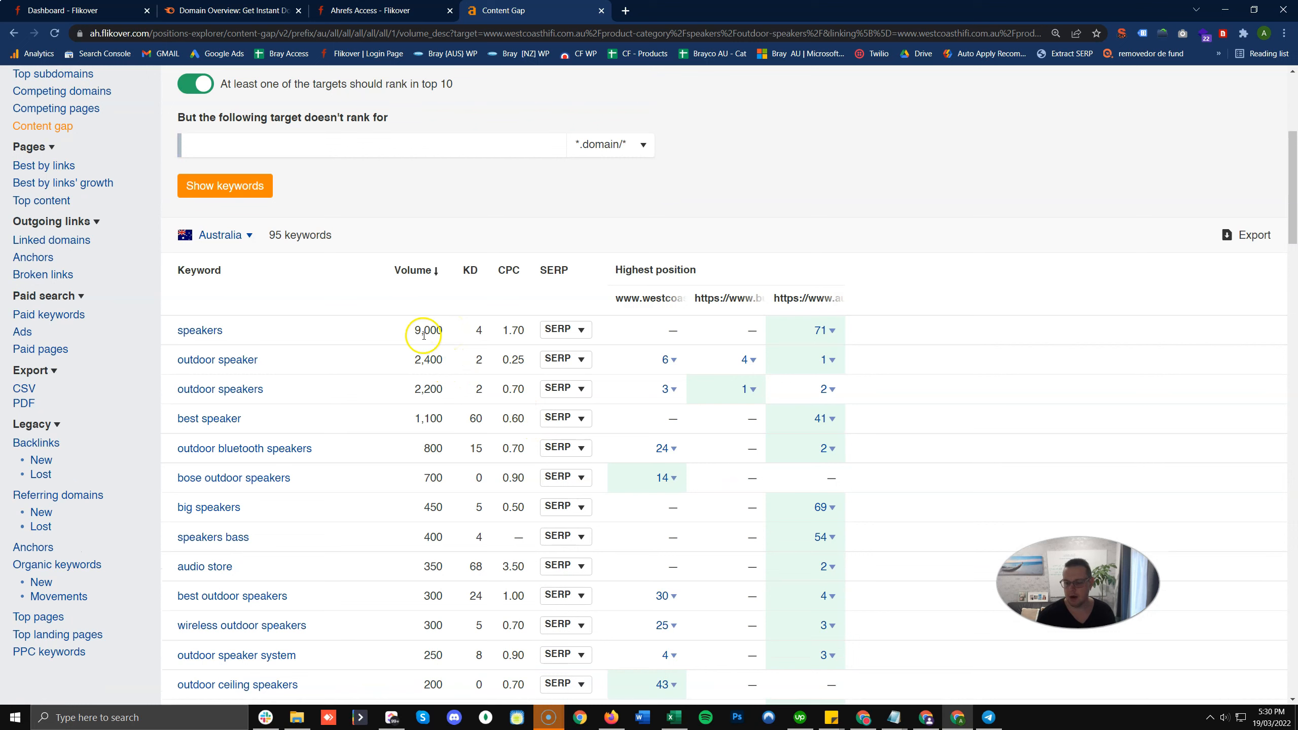
left_click_drag(266, 235, 381, 234)
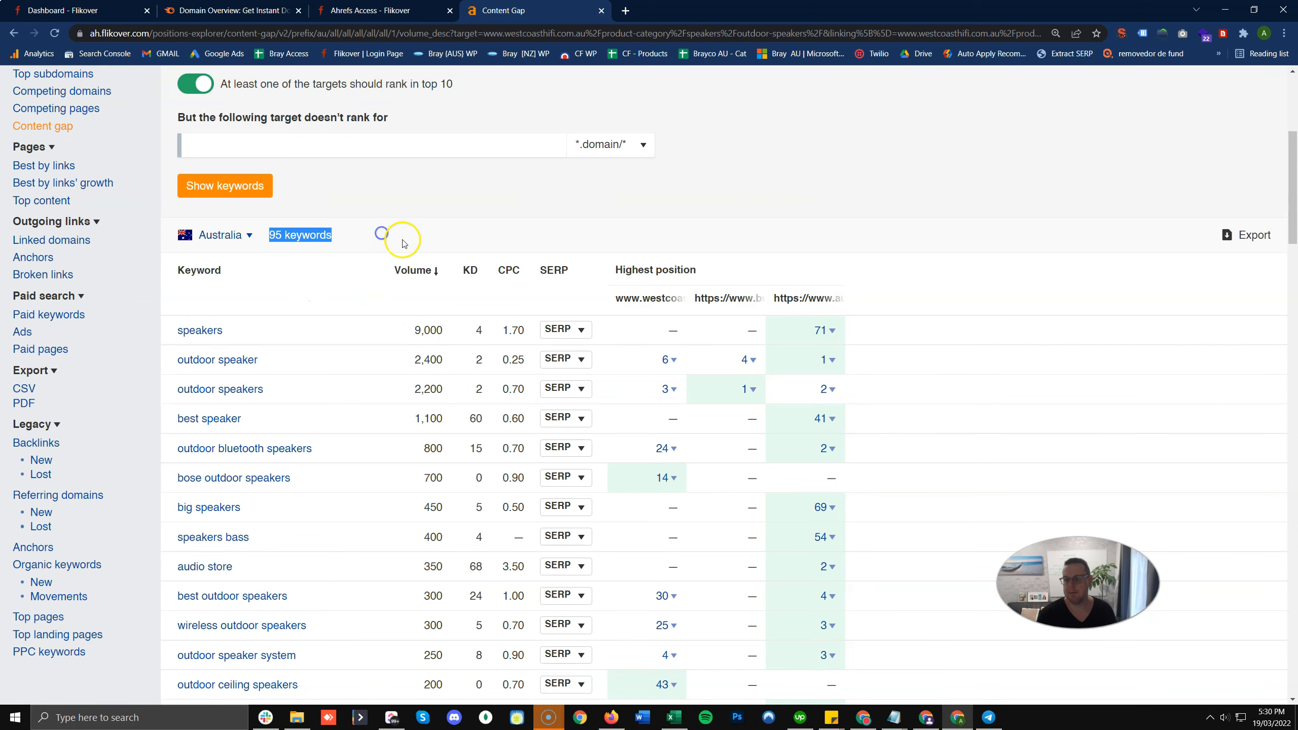
scroll(403, 243, "up", 5)
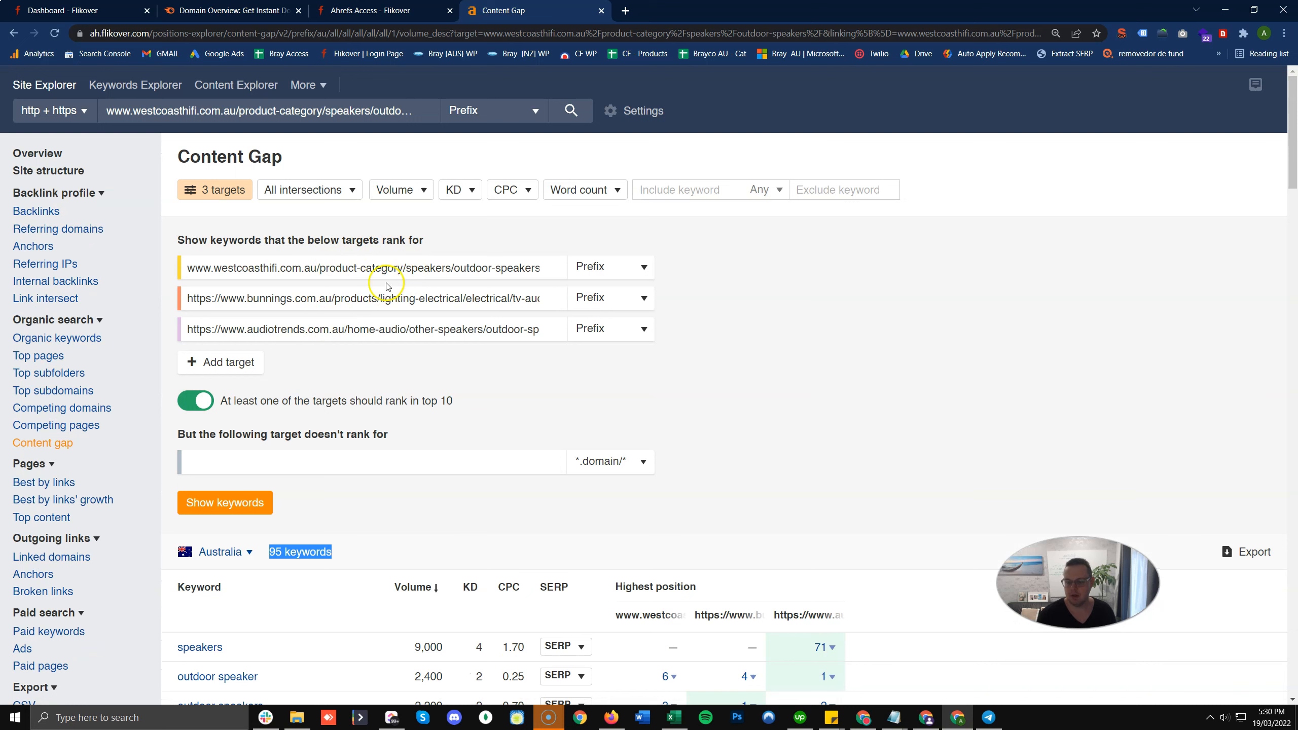
scroll(379, 358, "down", 2)
left_click(368, 419)
left_click_drag(262, 436, 383, 429)
left_click(383, 429)
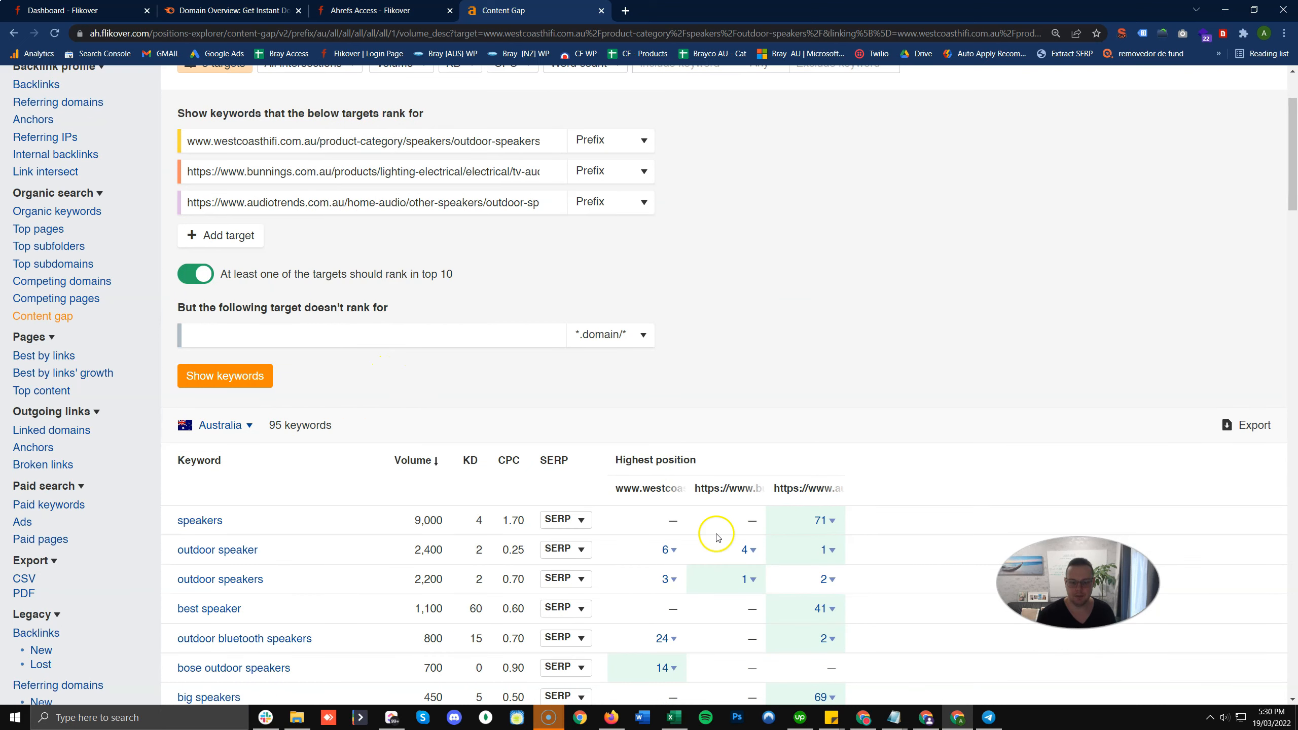
Go back to the spreadsheet and check the keyword count on the source_semrush sheet
left_click(1227, 13)
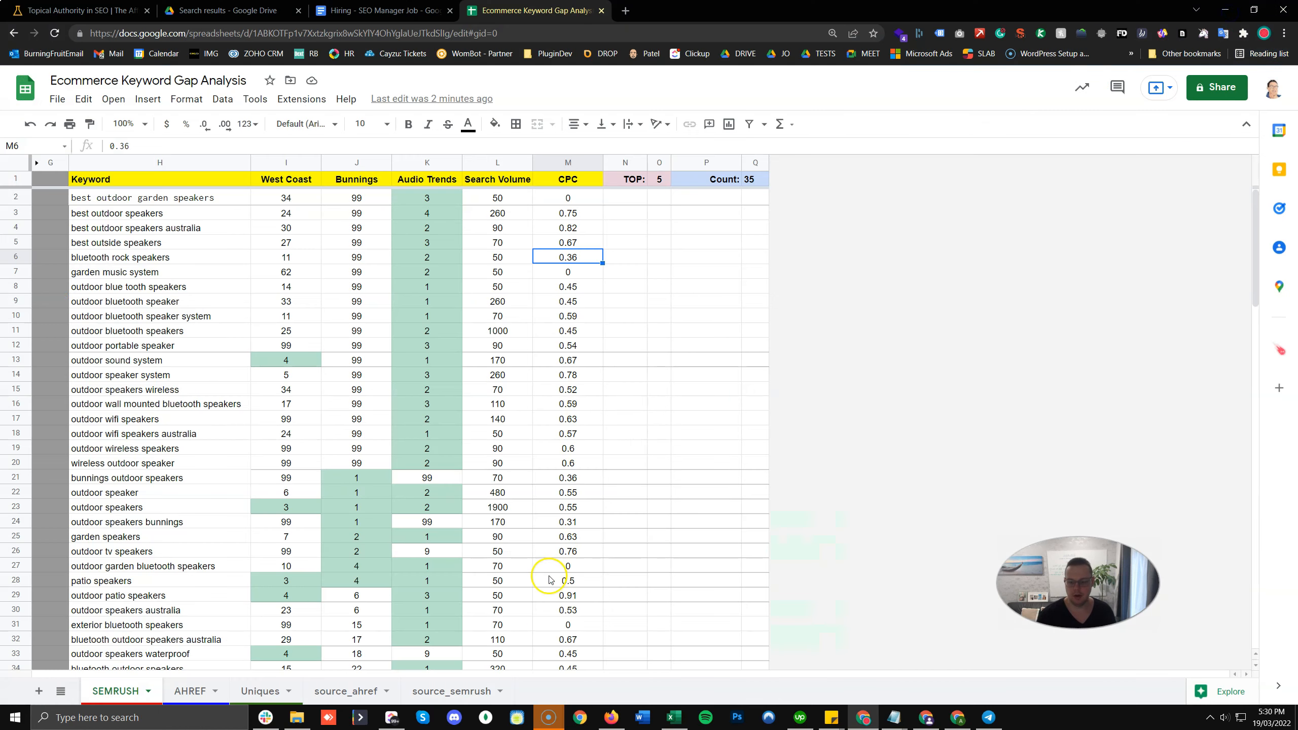
left_click(456, 693)
left_click(538, 256)
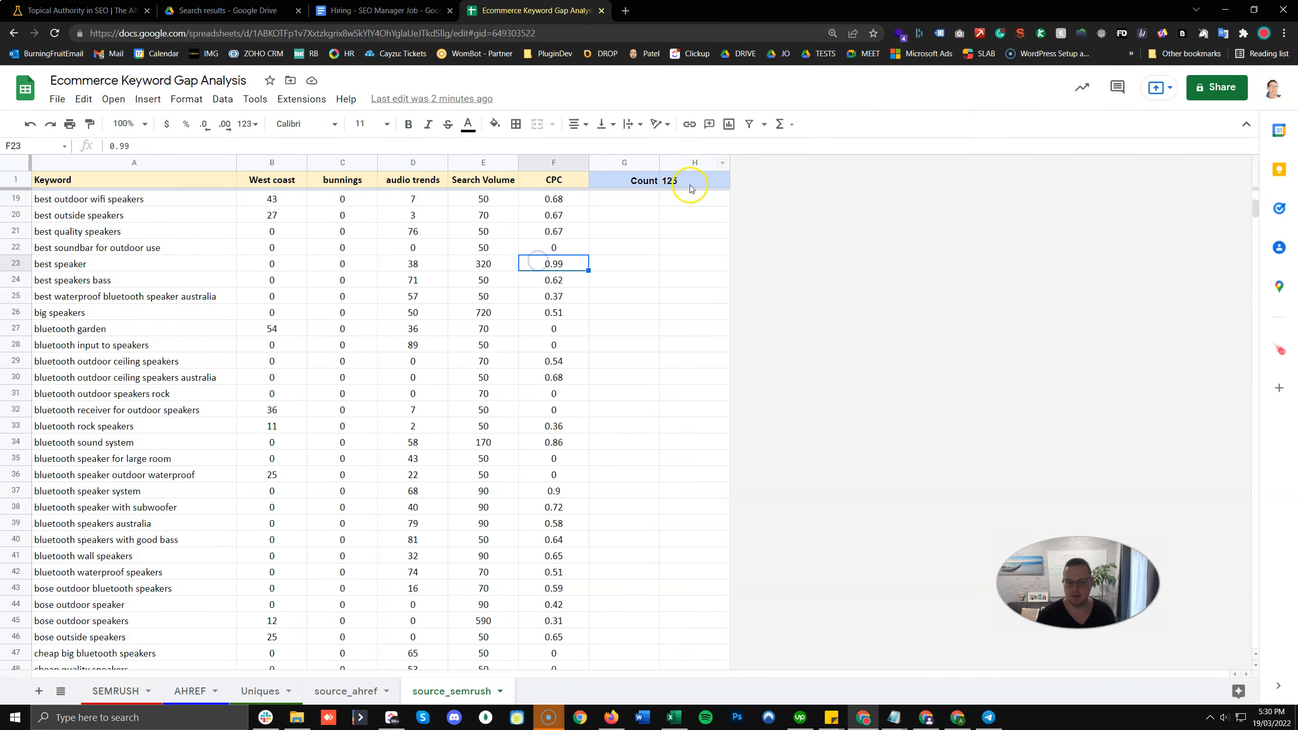
left_click(689, 182)
left_click(676, 227)
left_click_drag(686, 180, 635, 180)
left_click(672, 265)
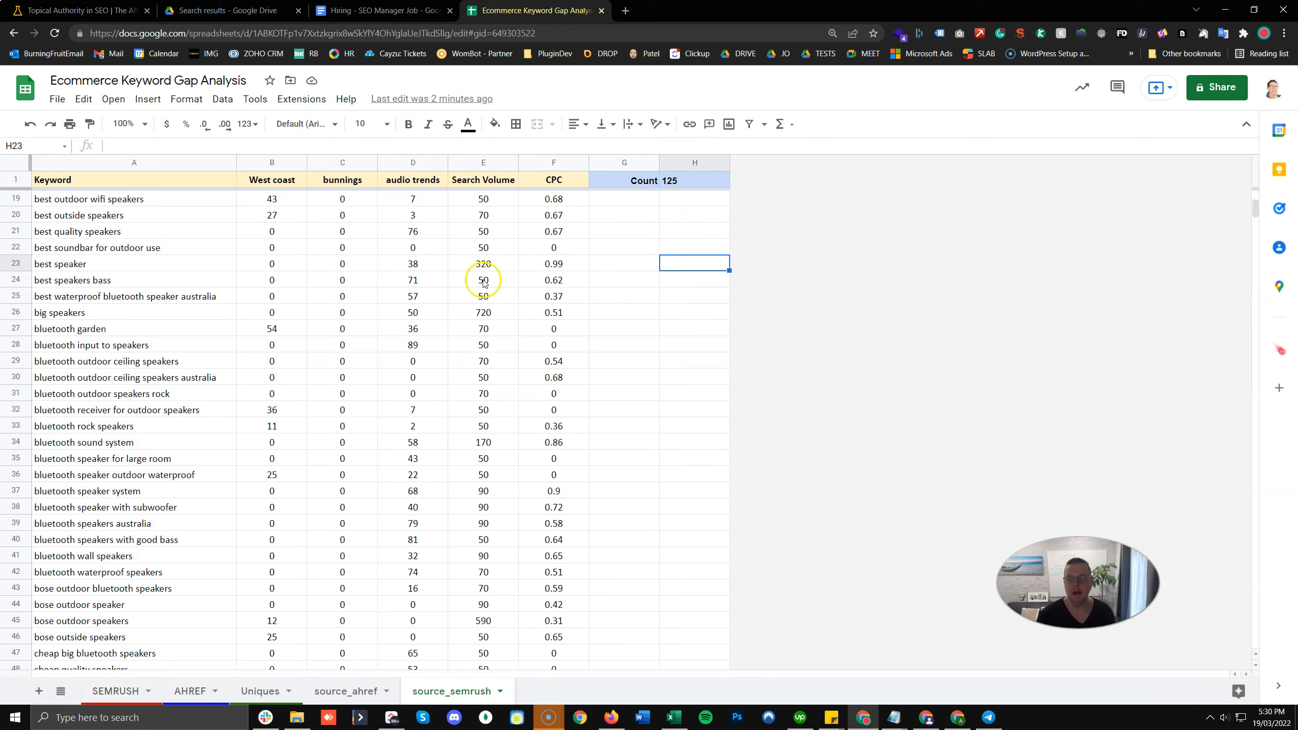
left_click_drag(647, 183, 684, 180)
left_click(668, 263)
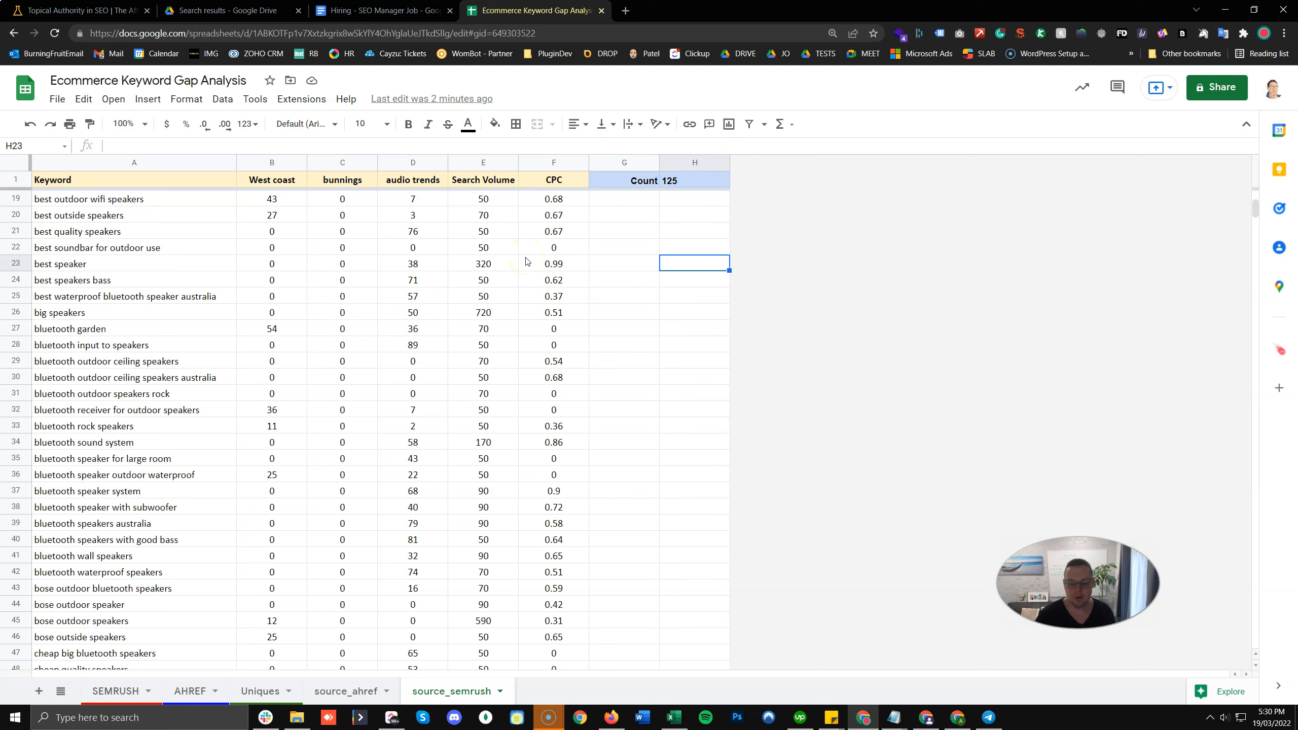
Open the Uniques sheet and inspect the Semrush-only and Ahrefs-only keyword lists with the formulas behind them
left_click(264, 692)
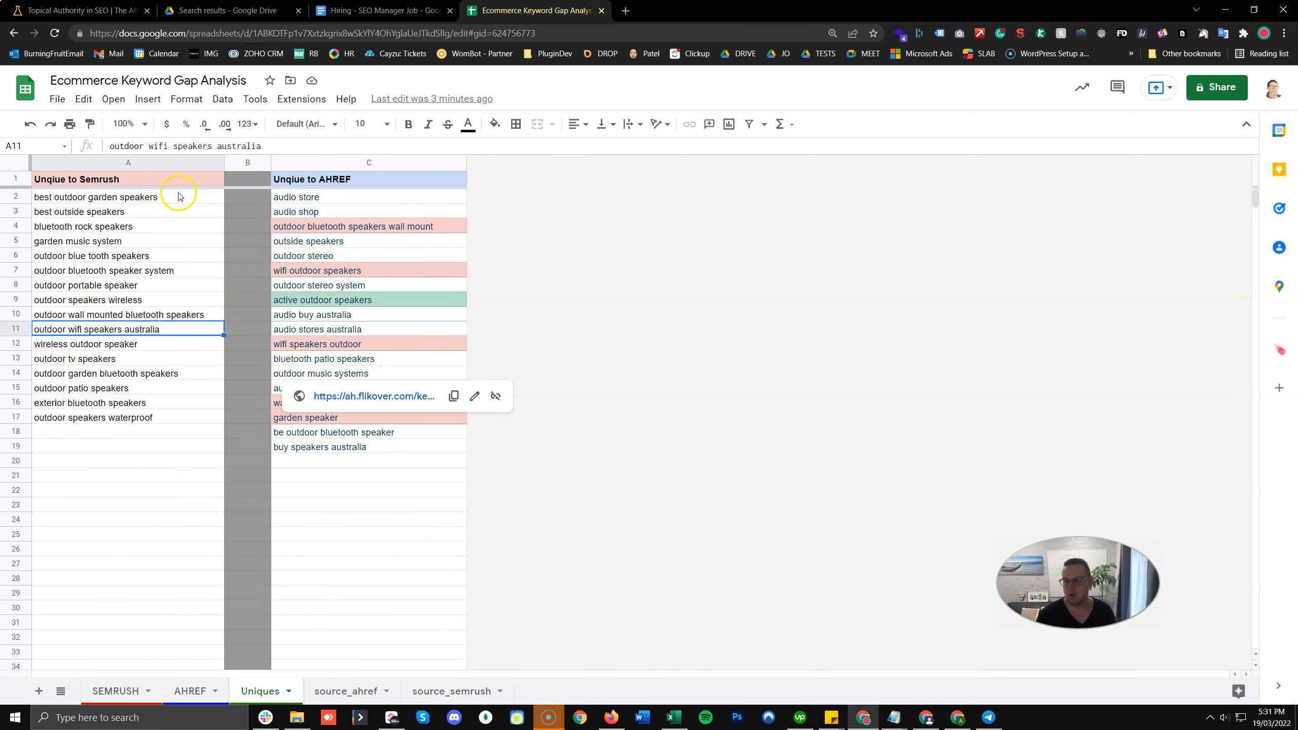
left_click(154, 505)
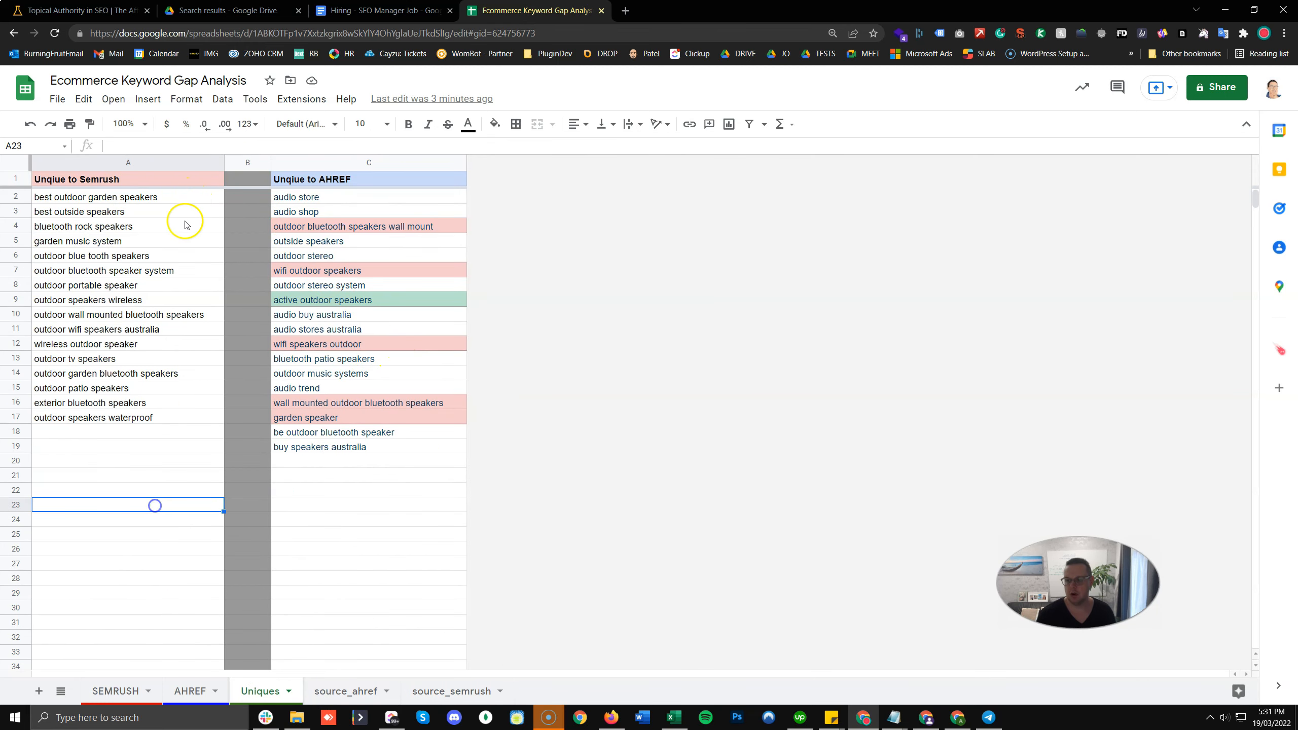
left_click(146, 181)
left_click_drag(153, 197, 134, 419)
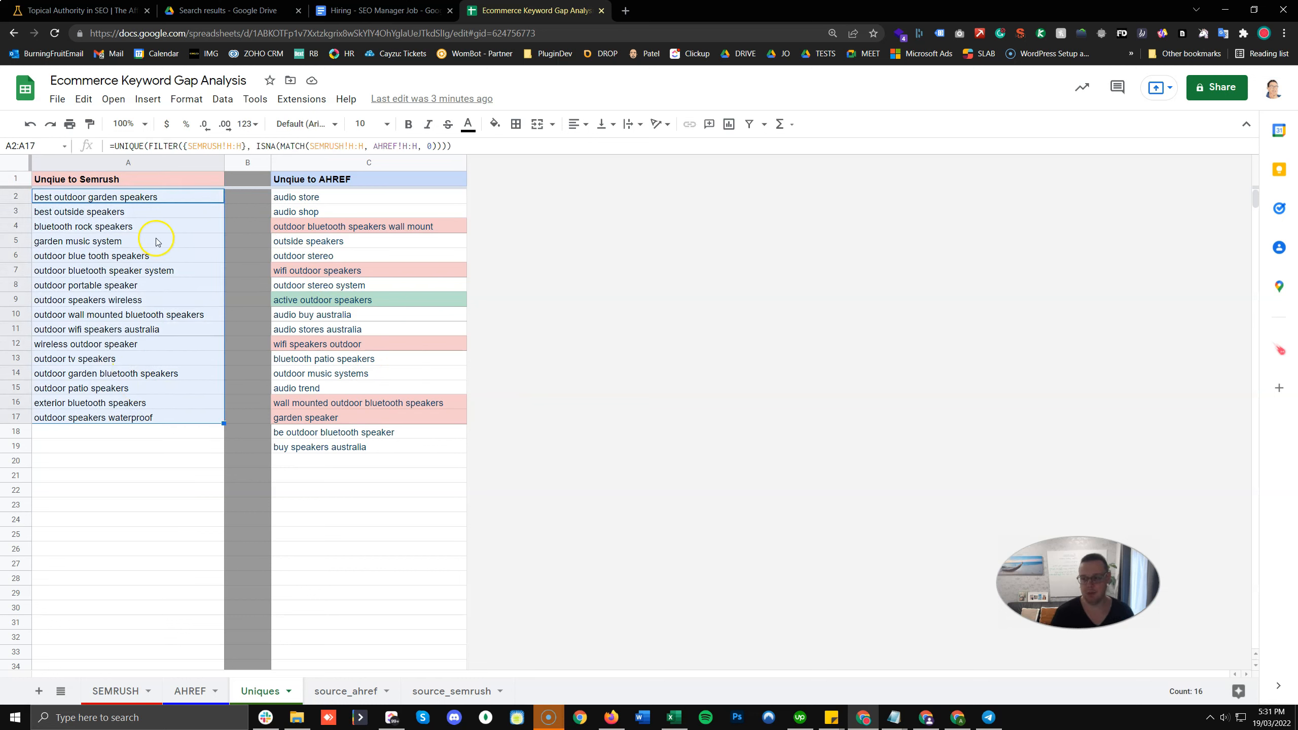
left_click_drag(337, 199, 351, 448)
left_click(372, 540)
left_click_drag(340, 199, 341, 446)
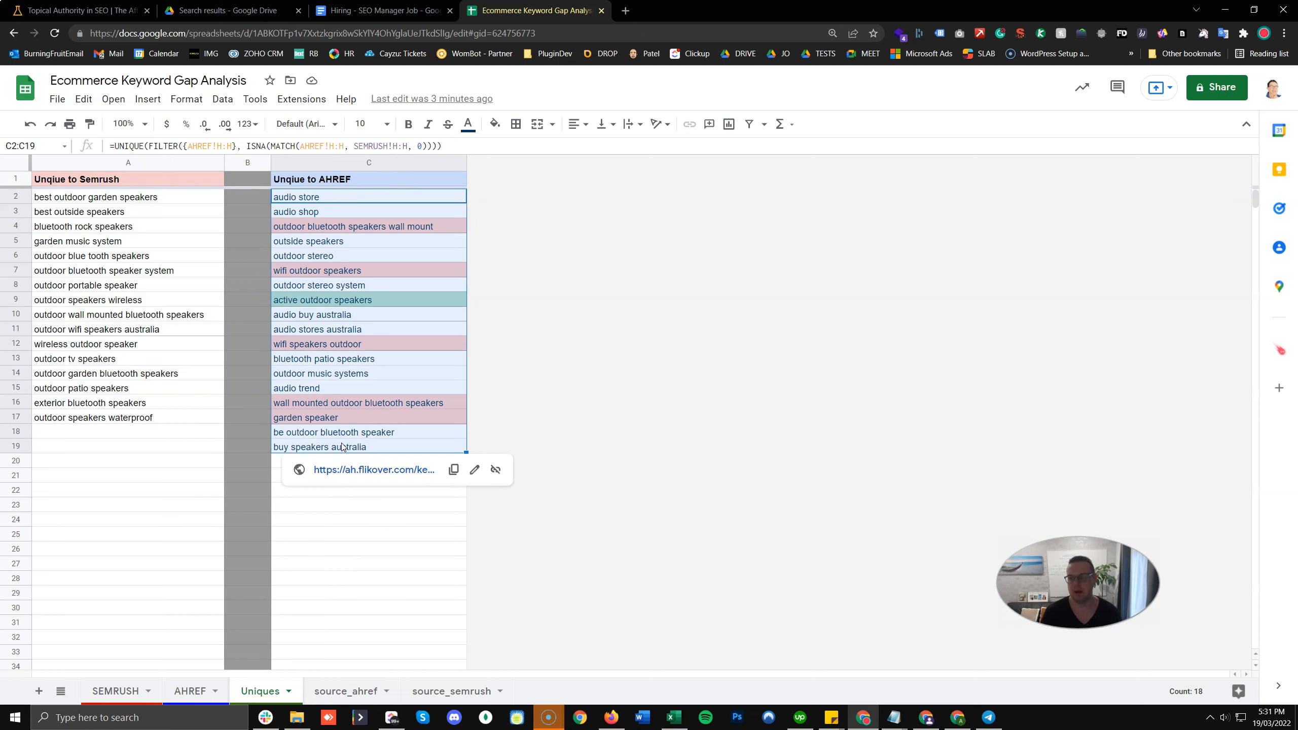
left_click(398, 520)
Compare the individual Ahrefs-only keywords in column C with the Semrush-only keywords in column A
mouse_move(405, 327)
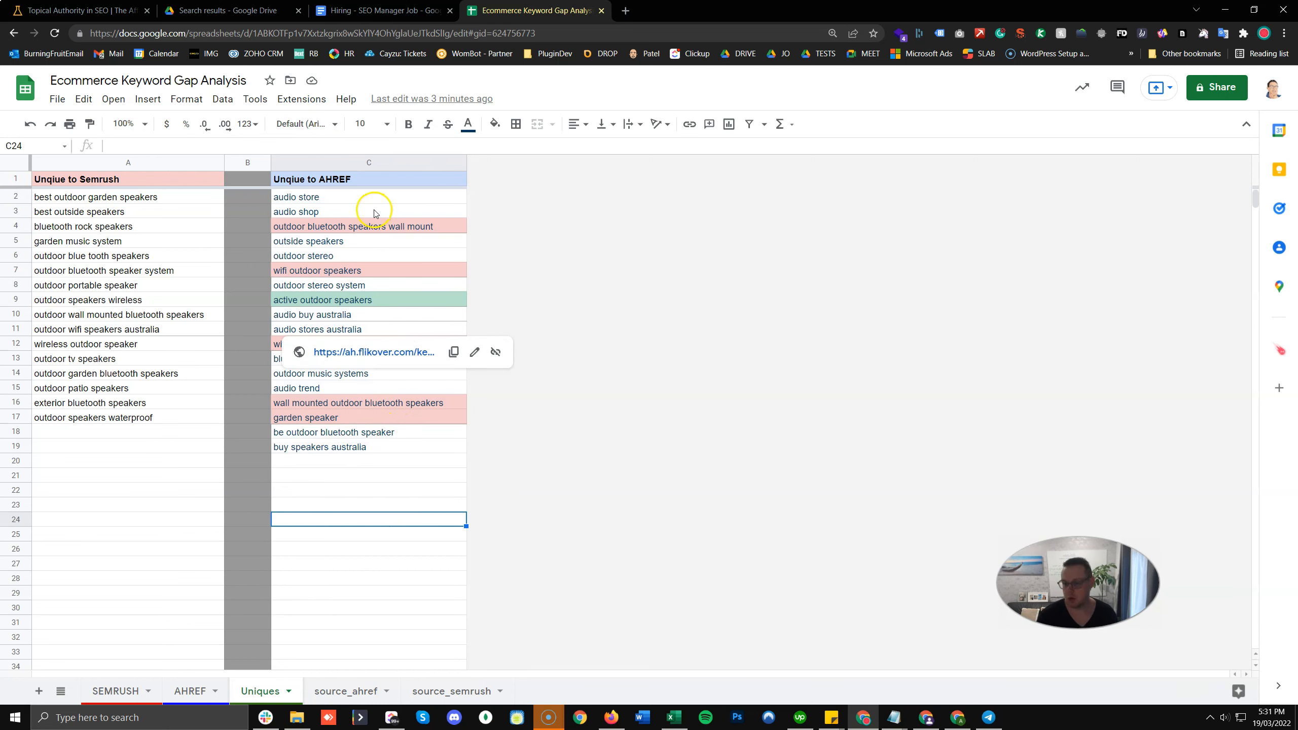
left_click(380, 194)
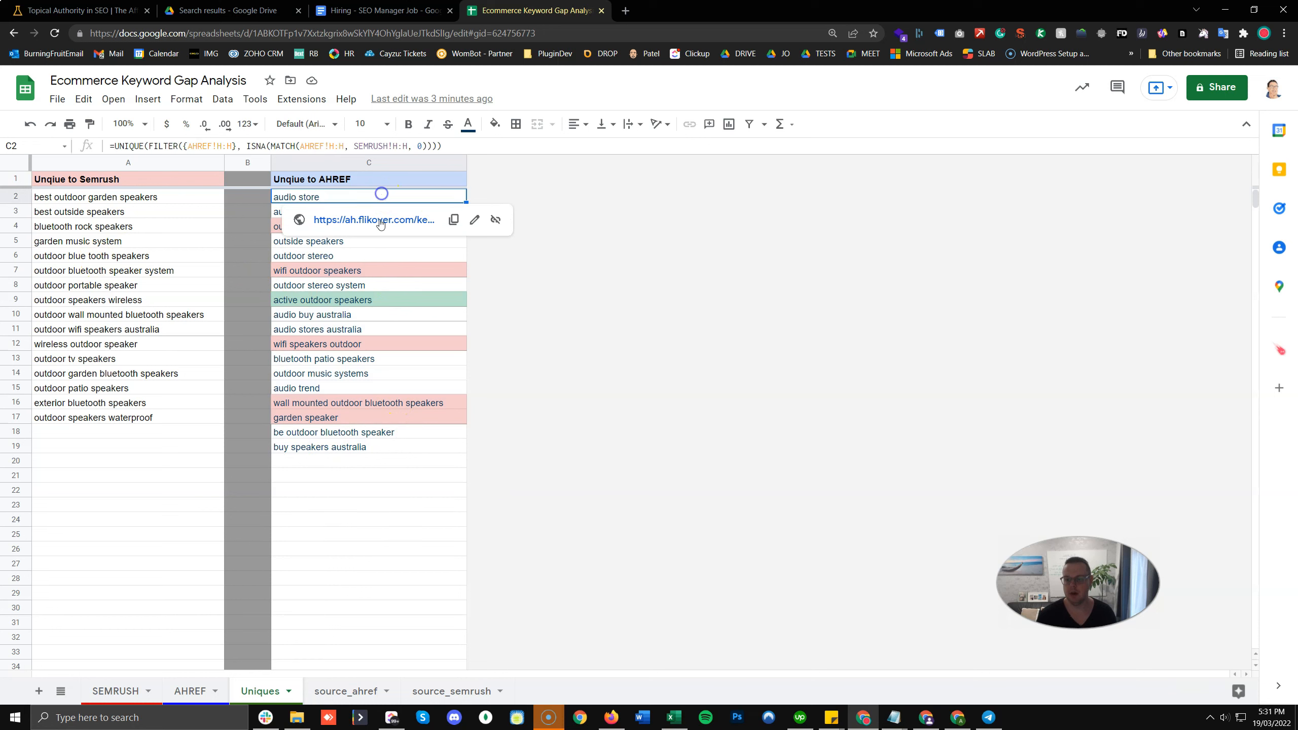
left_click(381, 476)
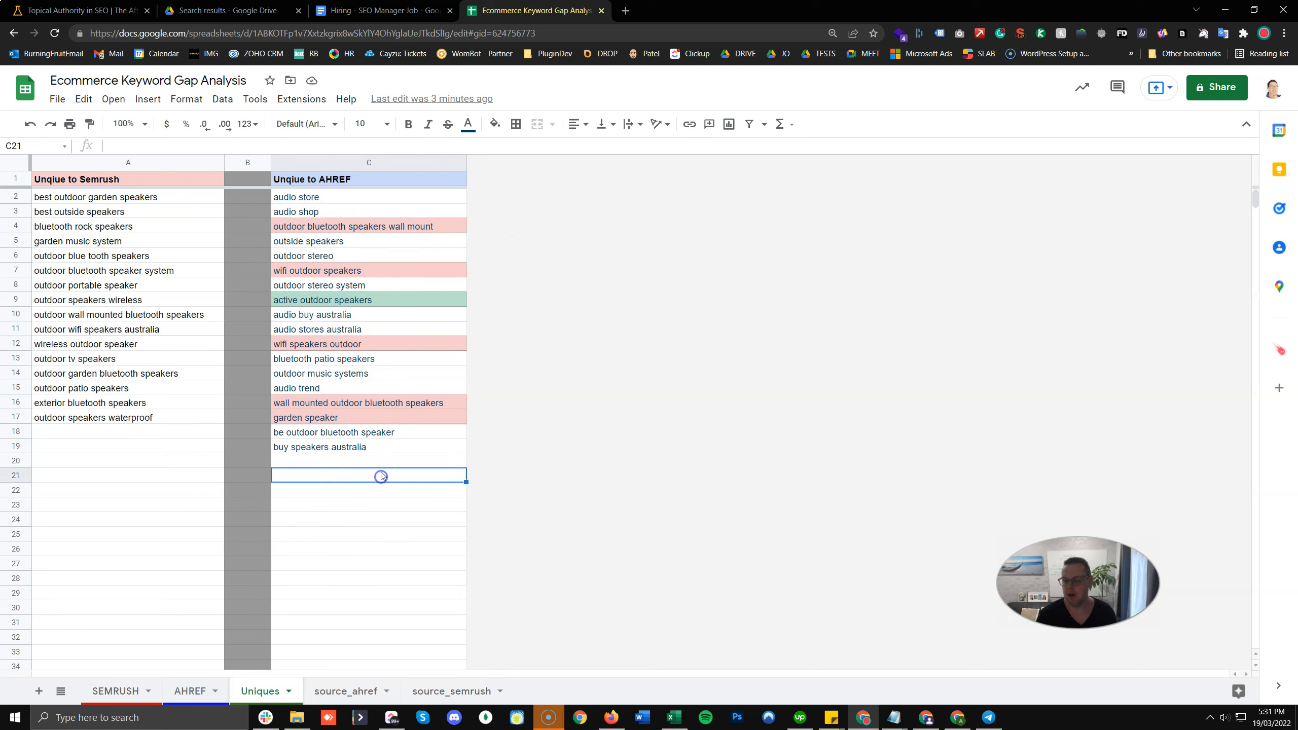
left_click(352, 505)
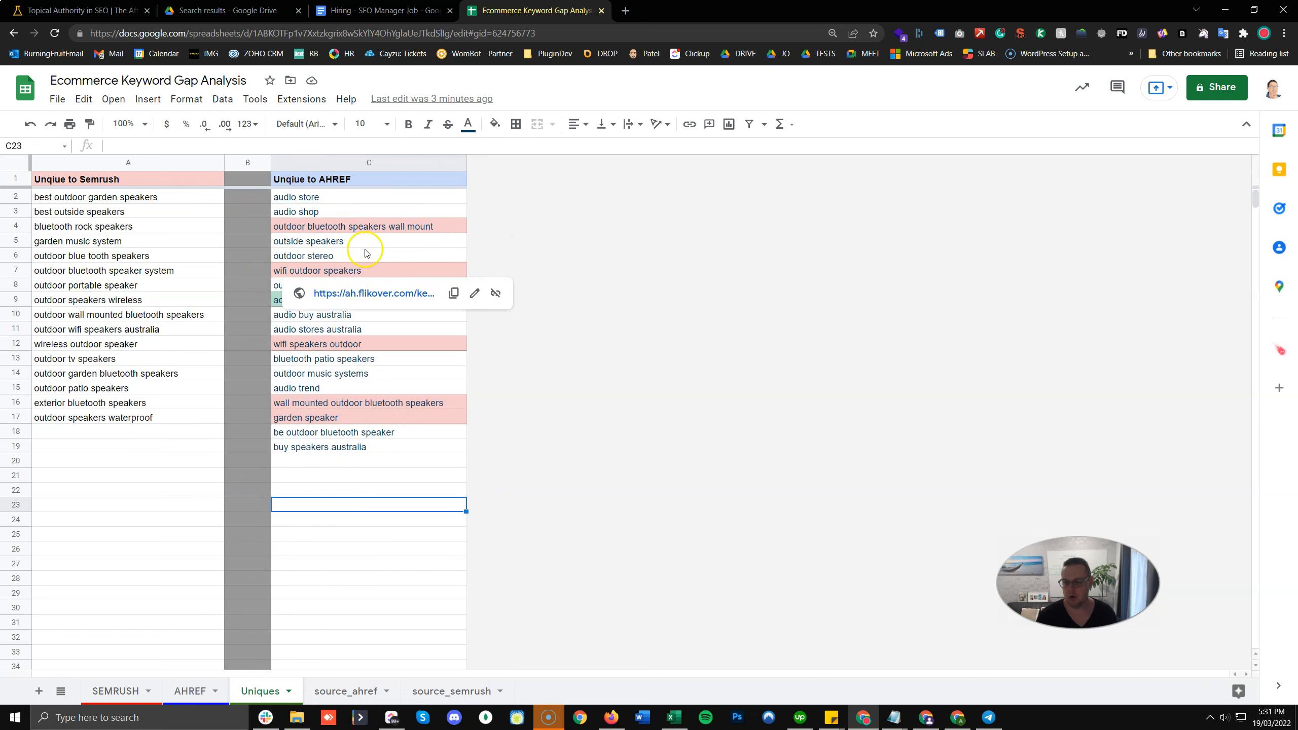
left_click(364, 534)
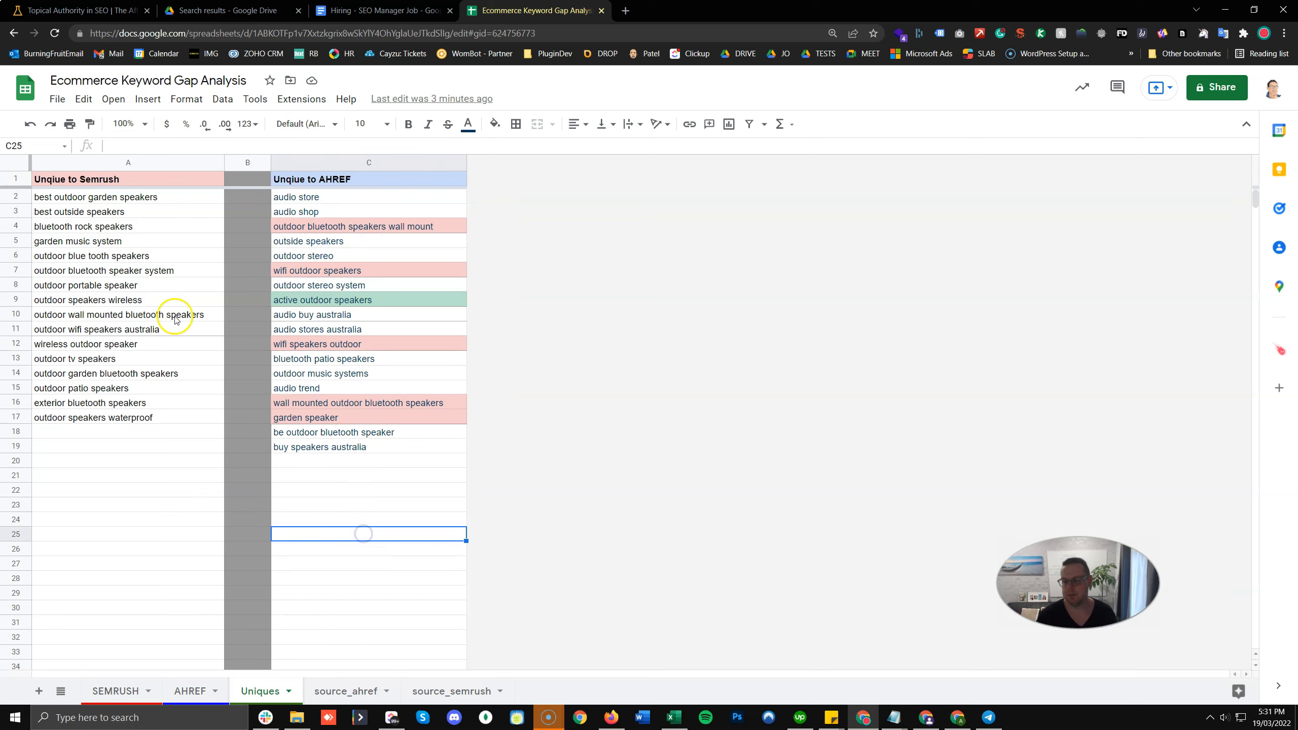
left_click_drag(176, 197, 149, 431)
left_click(417, 476)
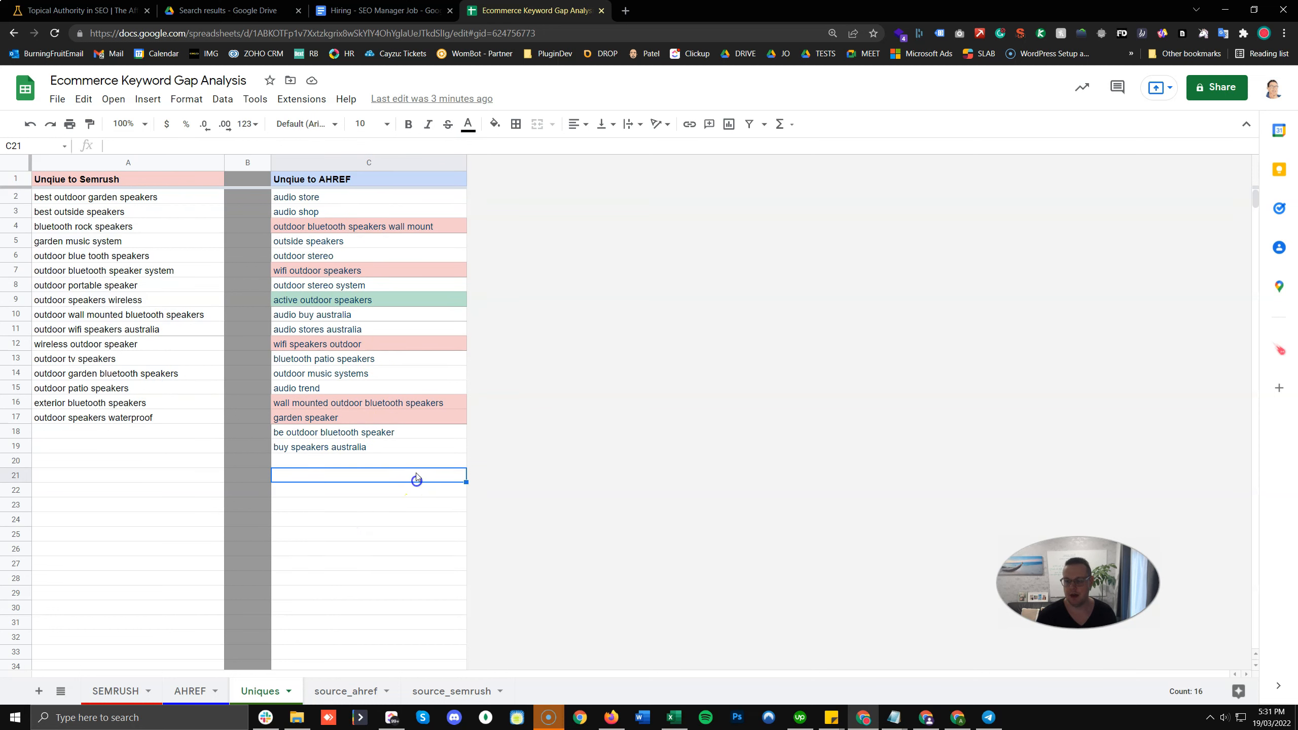
left_click(435, 377)
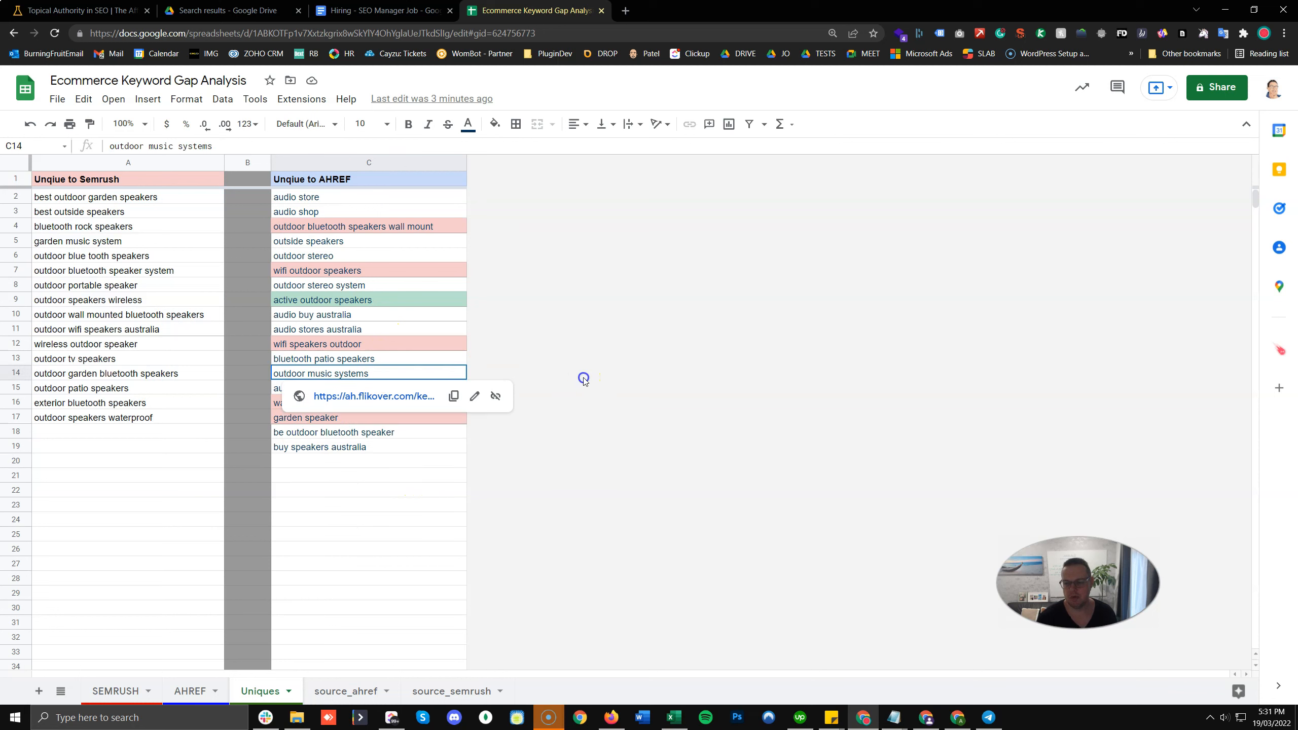
left_click(312, 449)
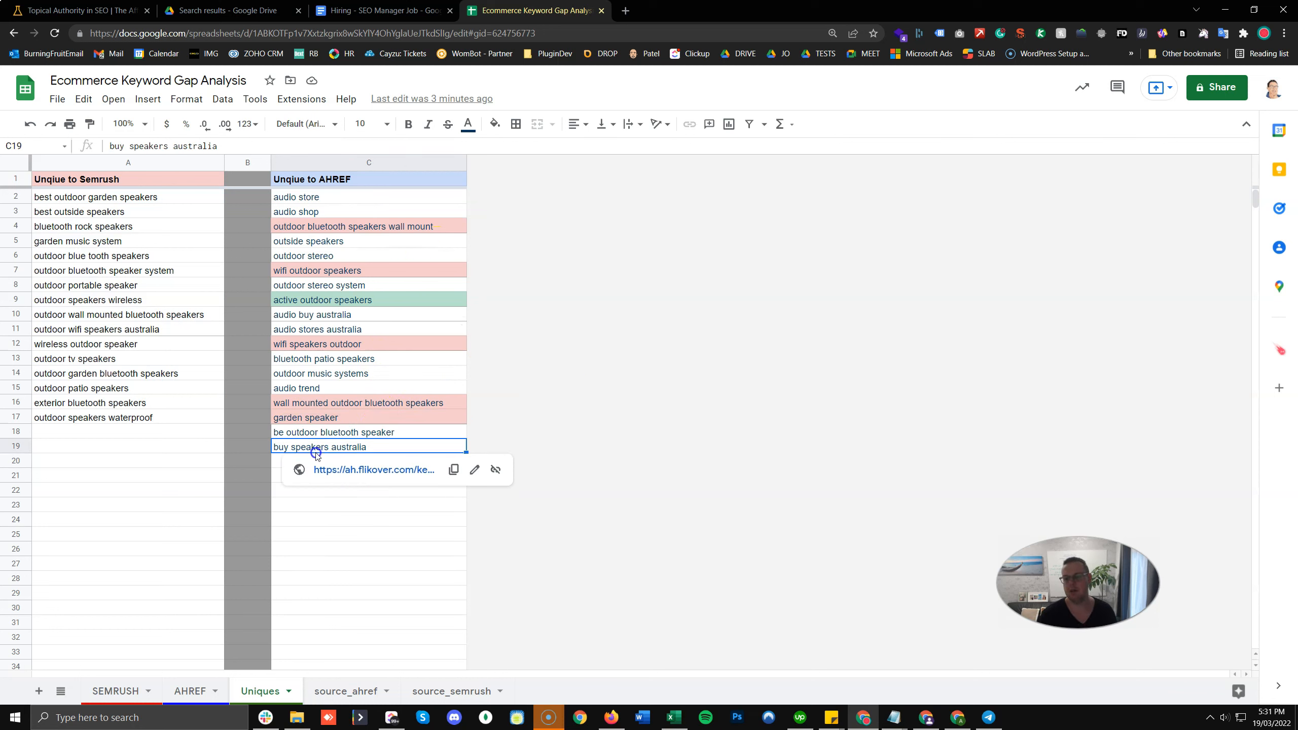
Compare "wifi outdoor speakers" in the Ahrefs-only list with "outdoor wifi speakers australia" in the Semrush-only list
left_click(384, 271)
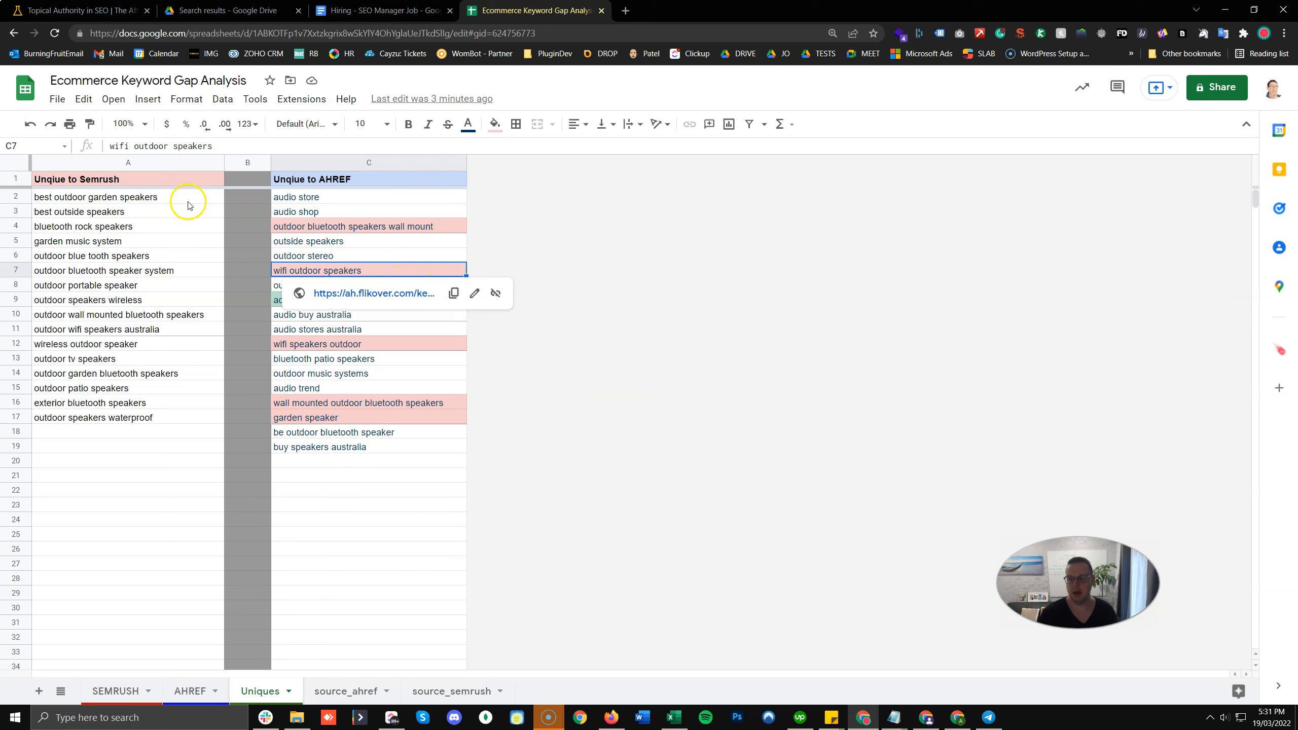
left_click_drag(163, 333, 166, 307)
left_click(165, 327)
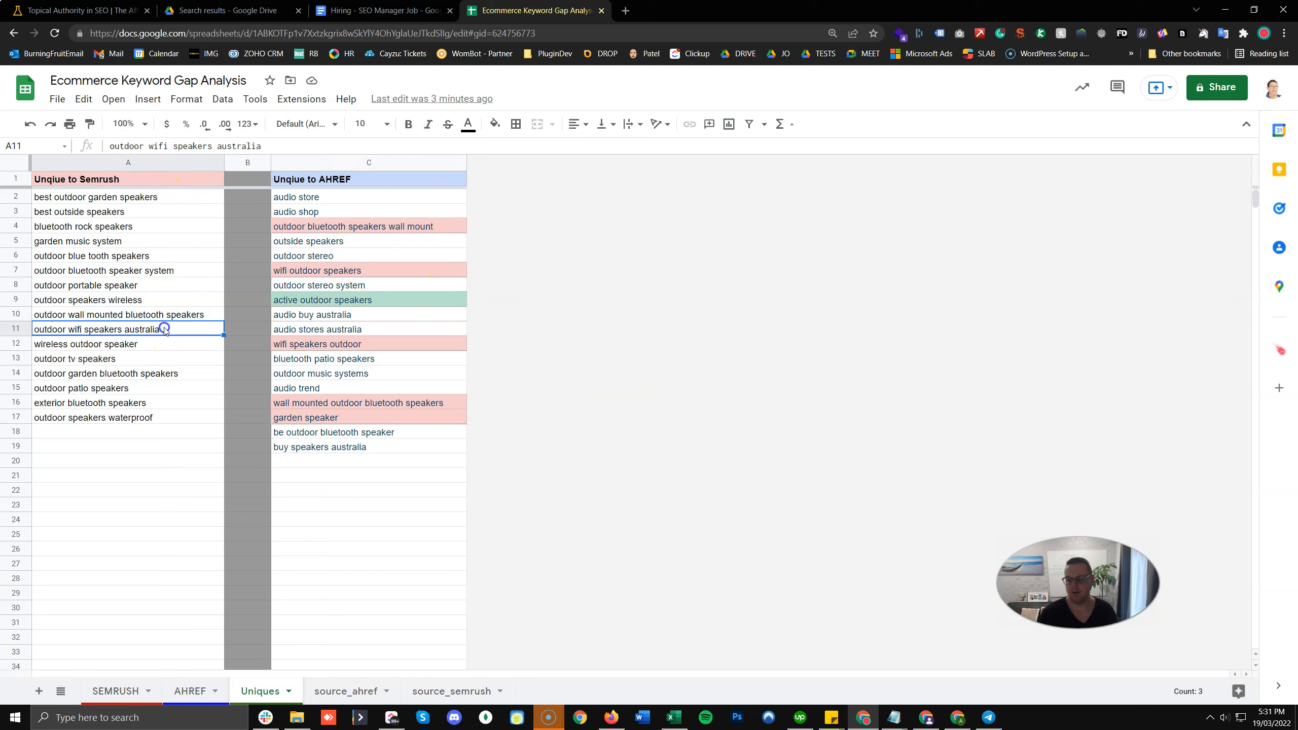
left_click(381, 276)
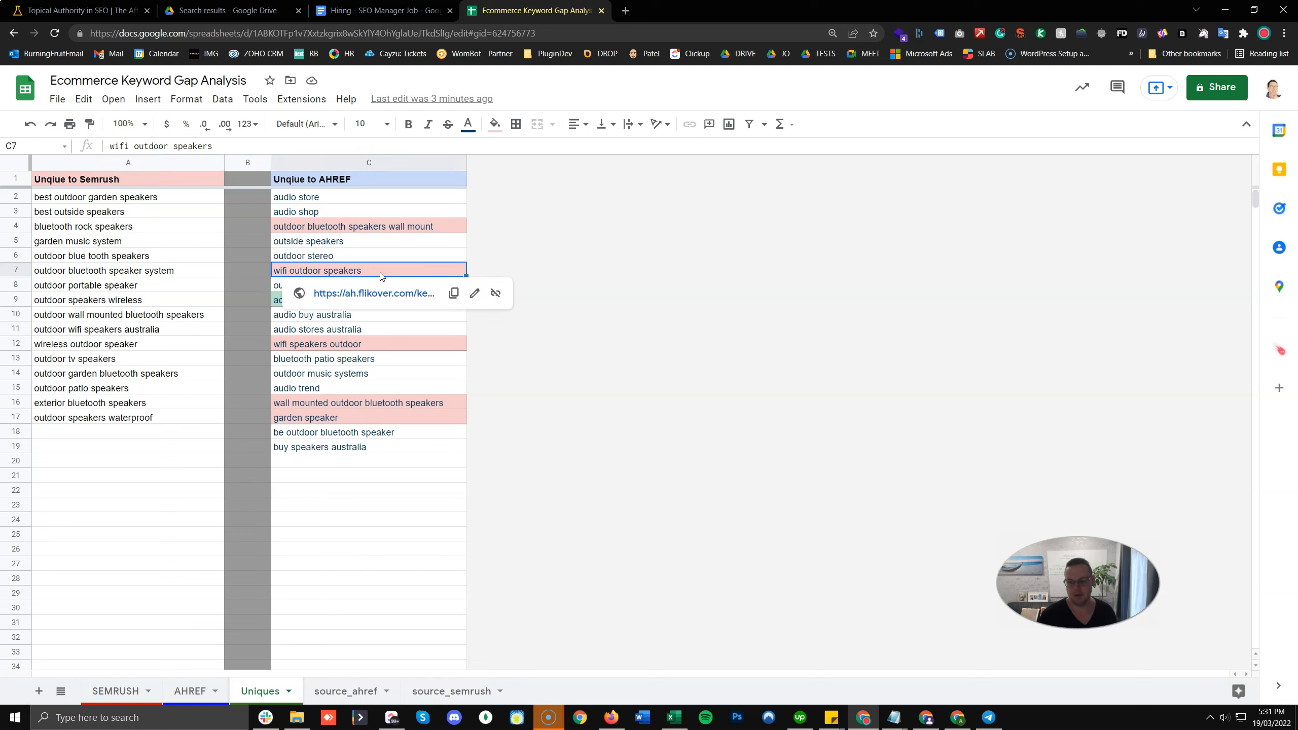
left_click(388, 464)
left_click(374, 492)
left_click(377, 524)
mouse_move(330, 366)
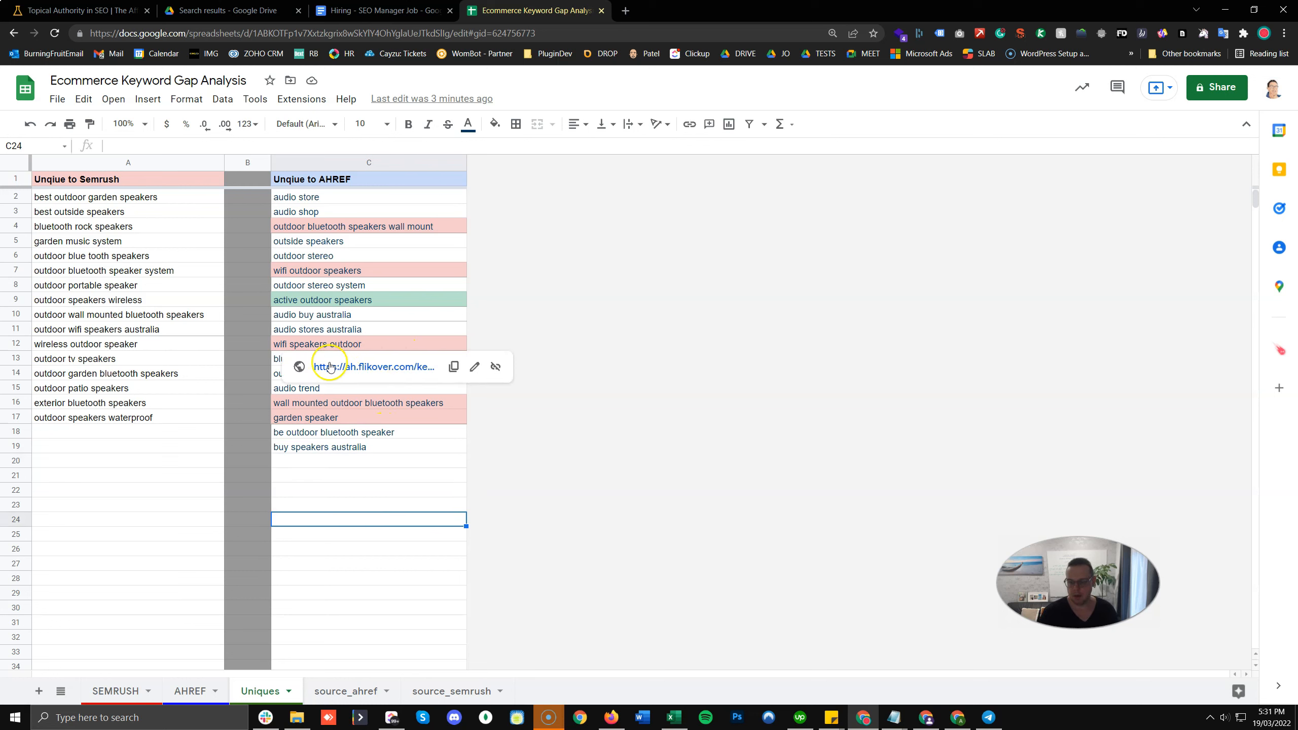
Check the Ahrefs-only keyword "active outdoor speakers" by searching the source_semrush sheet for "active", and close the search
left_click(375, 305)
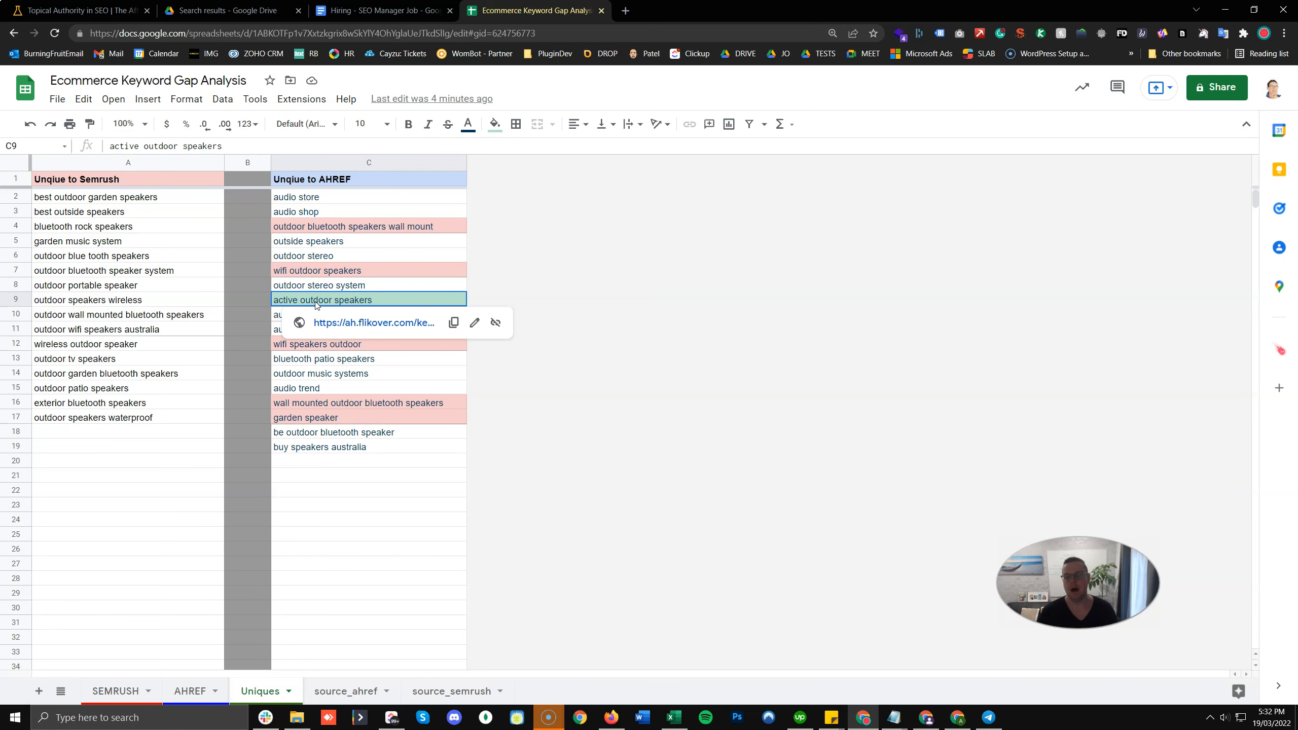
scroll(450, 373, "down", 2)
left_click(453, 692)
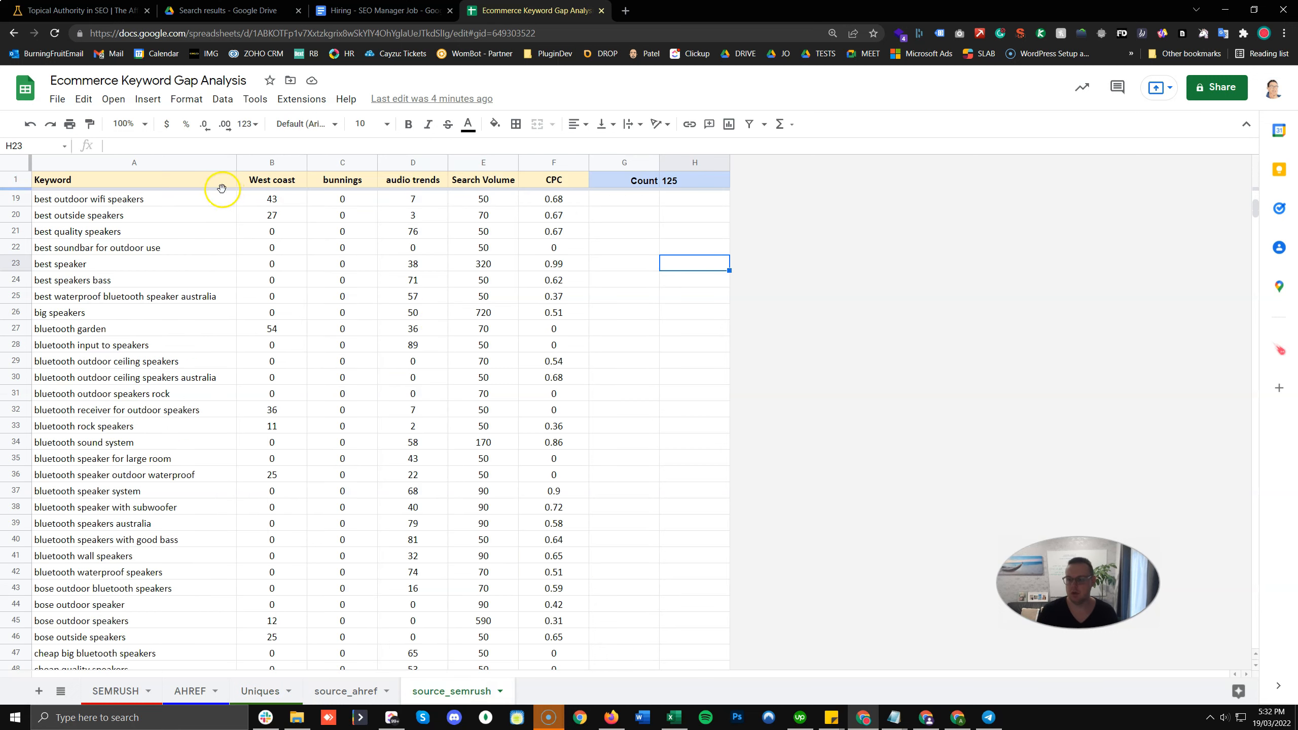
left_click(189, 163)
key("ctrl+f")
type("activer")
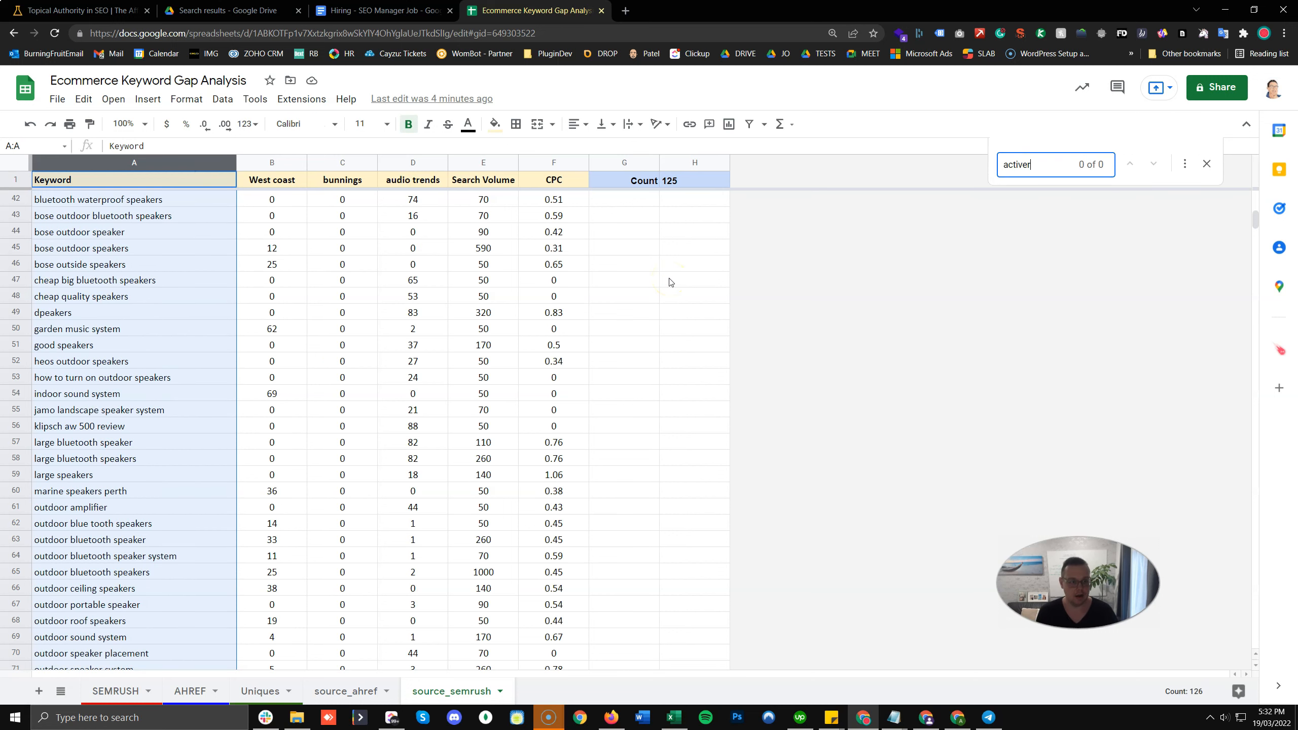
key("BackSpace")
double_click(1051, 165)
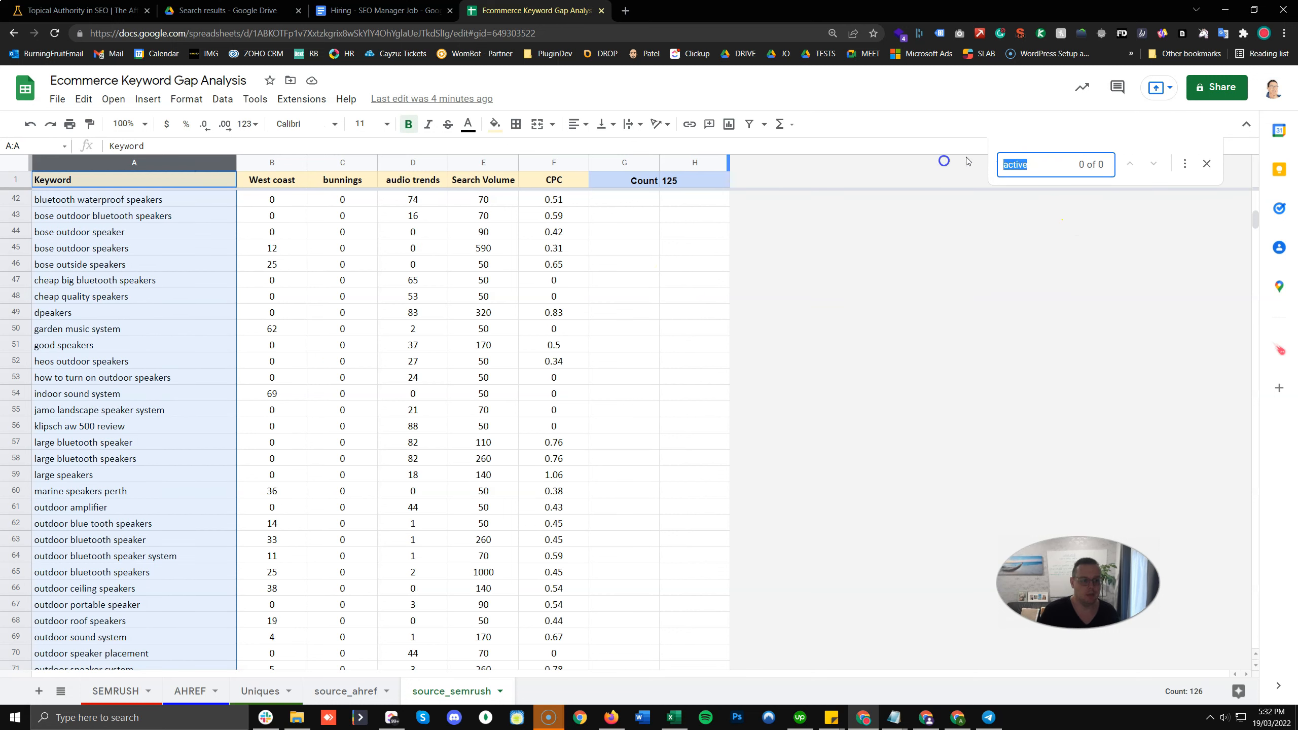
left_click(1206, 164)
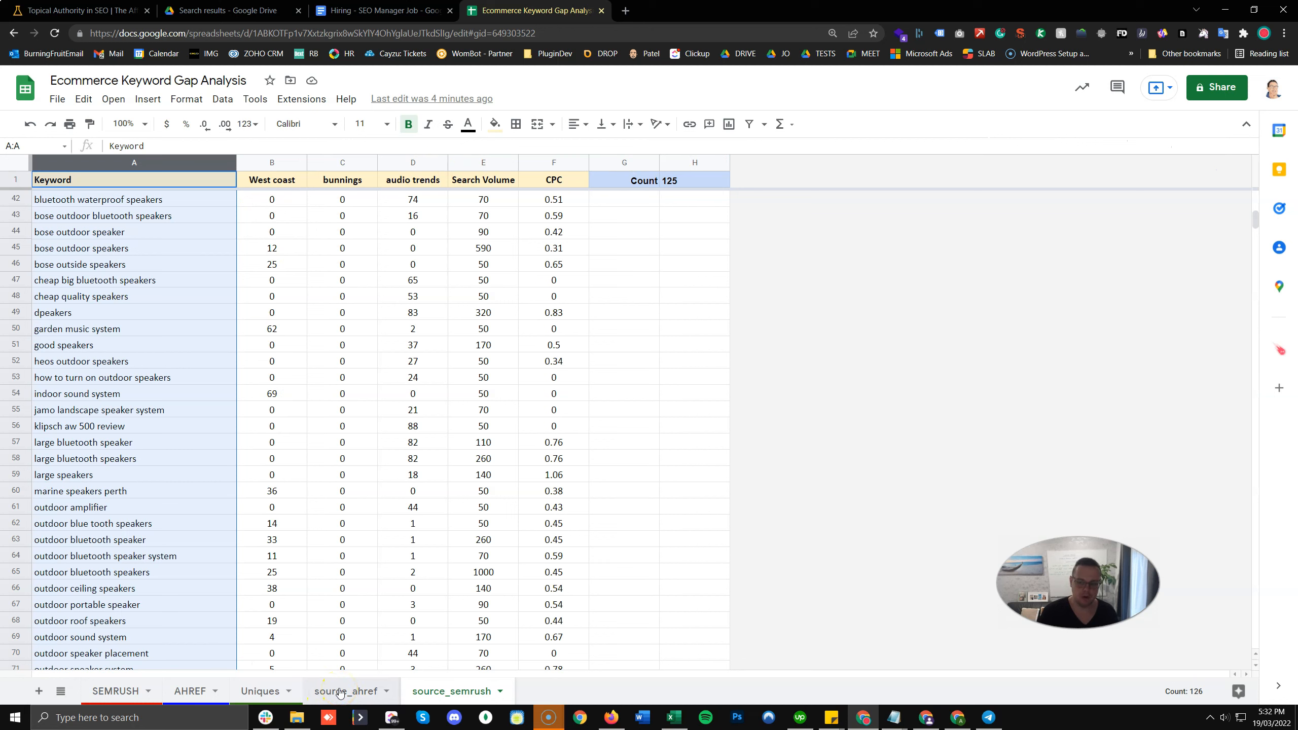
Return to the Uniques sheet and review the full Semrush-only list in column A against the Ahrefs-only list in column C
left_click(279, 693)
left_click(195, 691)
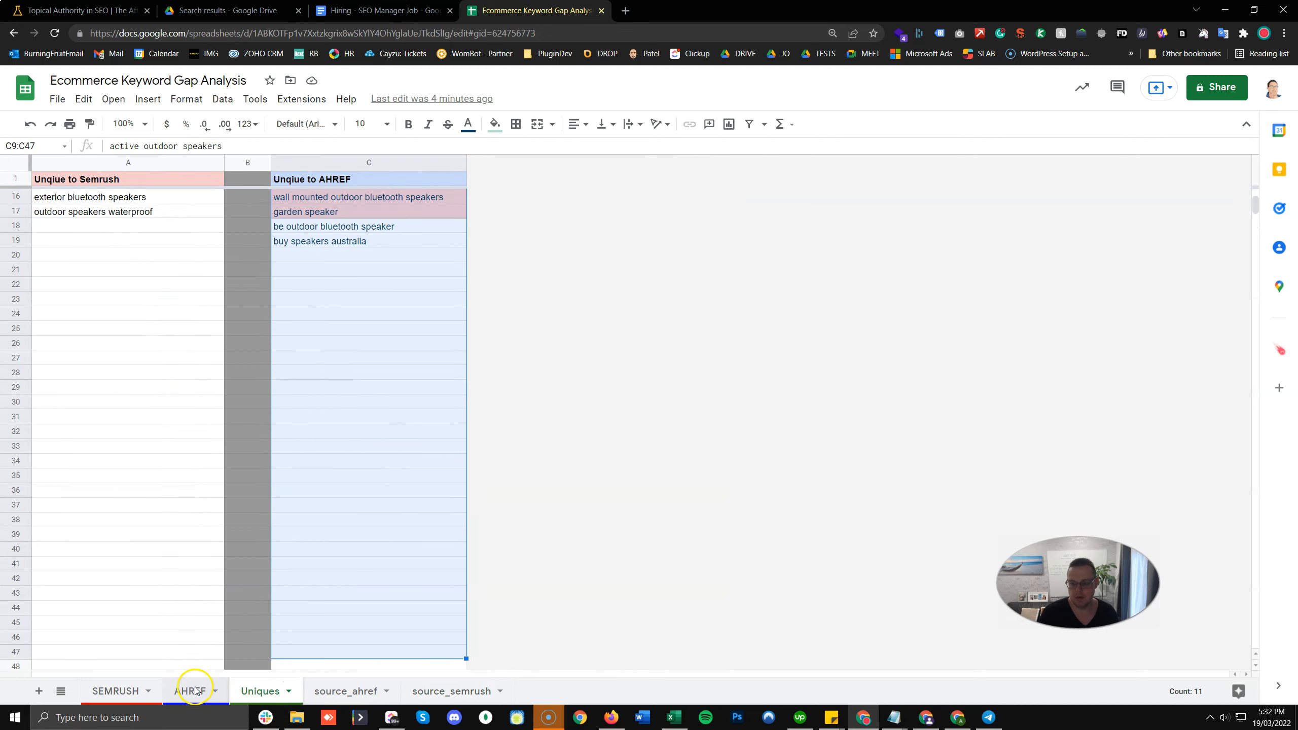
scroll(332, 466, "up", 5)
left_click(411, 255)
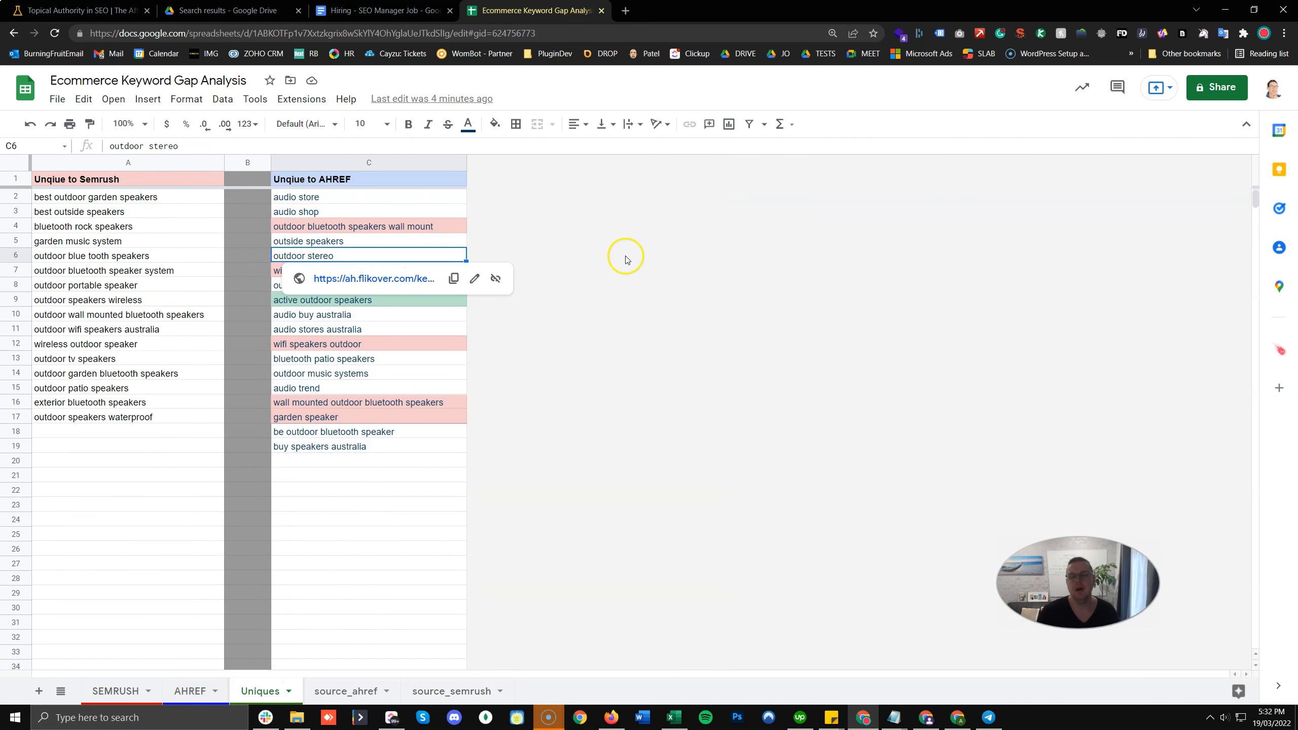
left_click(135, 162)
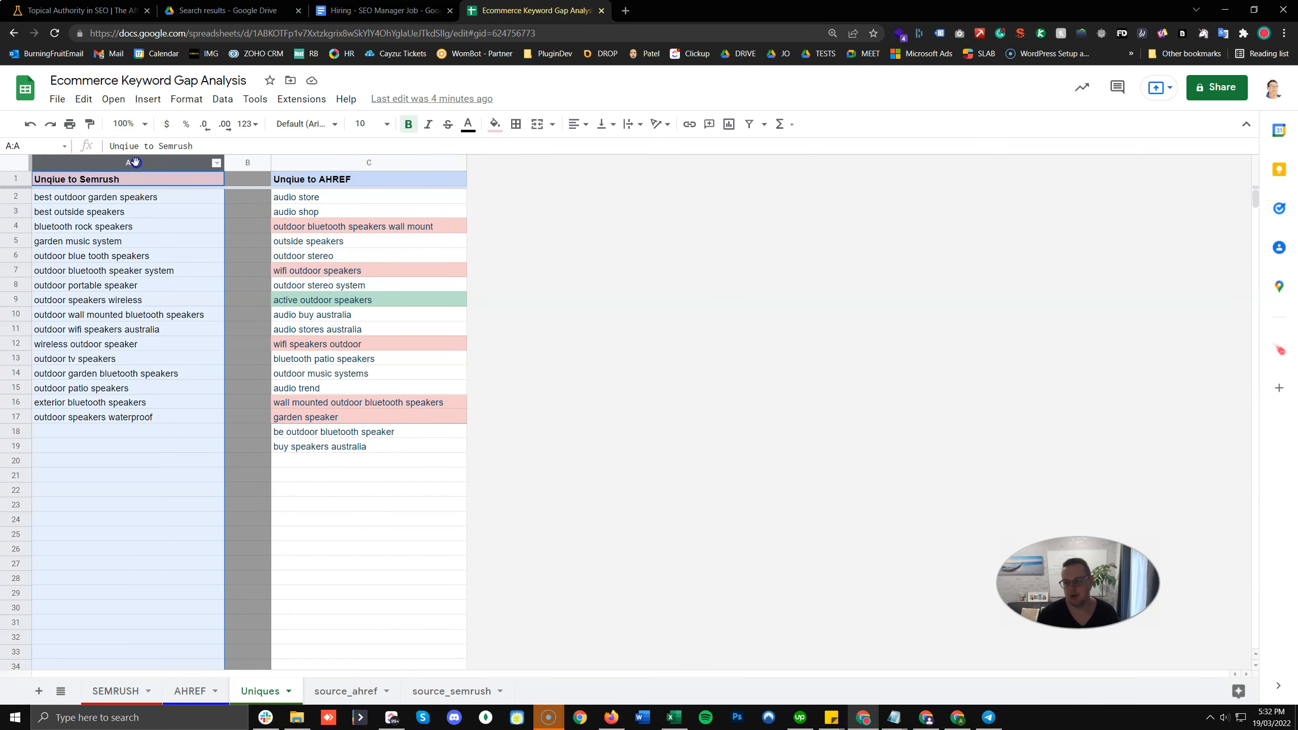
left_click(142, 314)
left_click(363, 162)
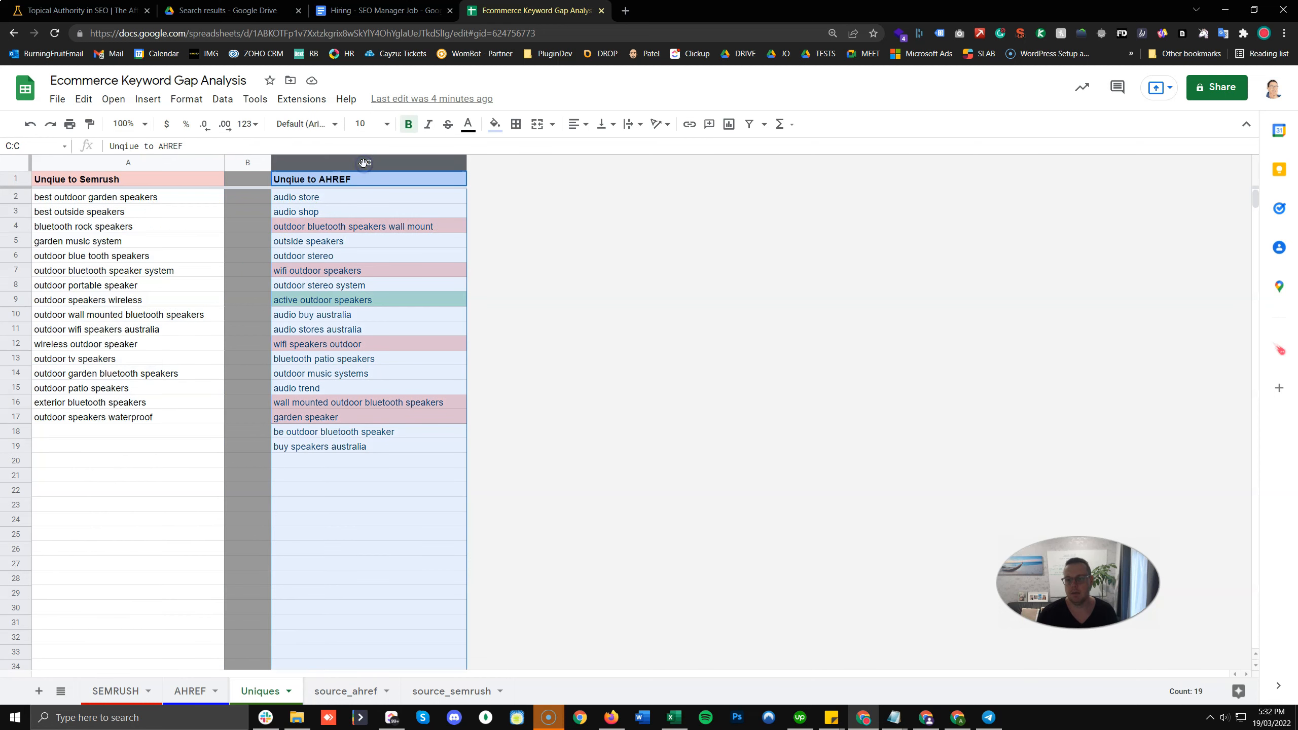
left_click(367, 463)
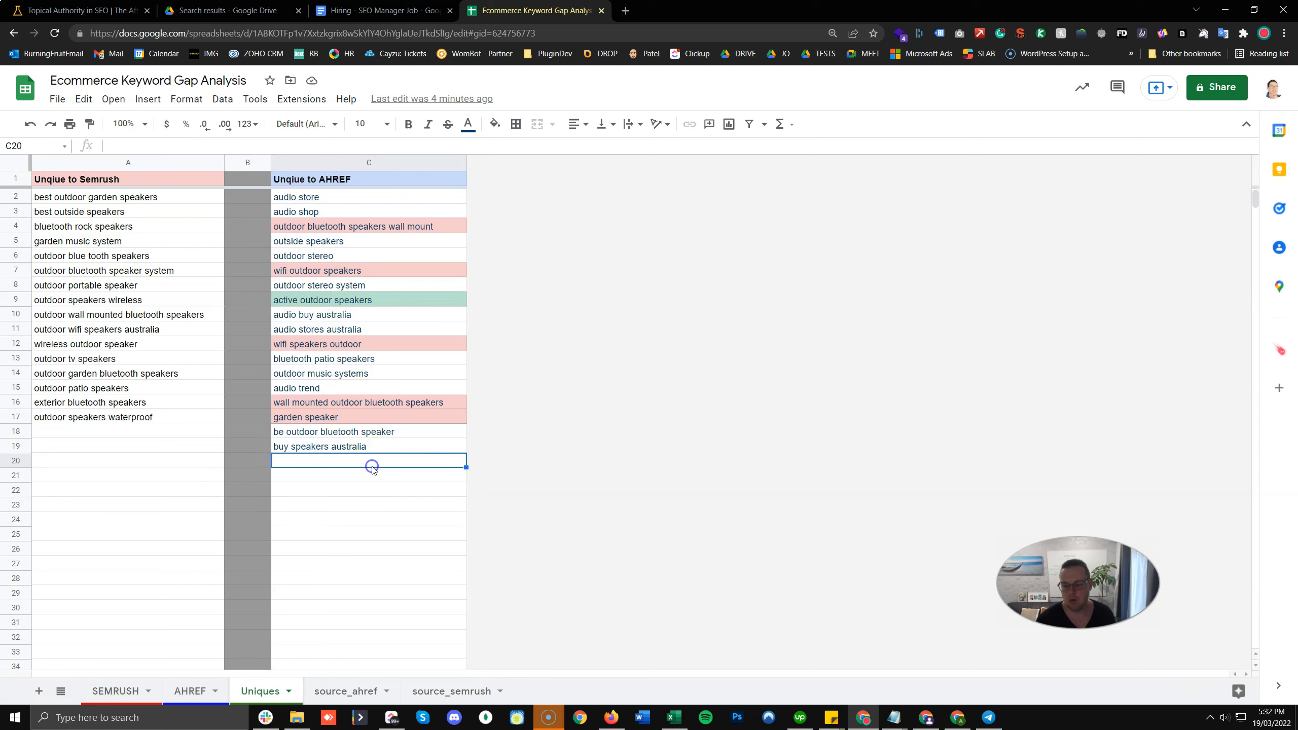
mouse_move(403, 400)
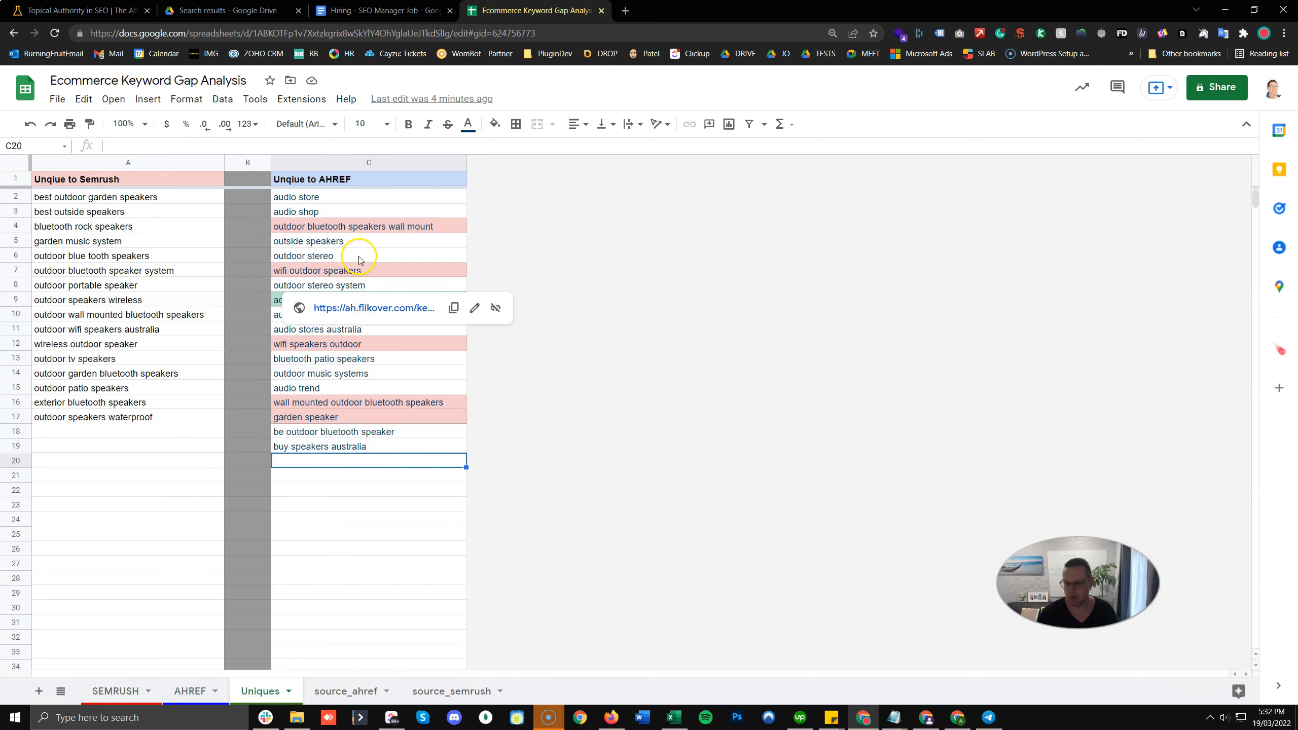
left_click(348, 388)
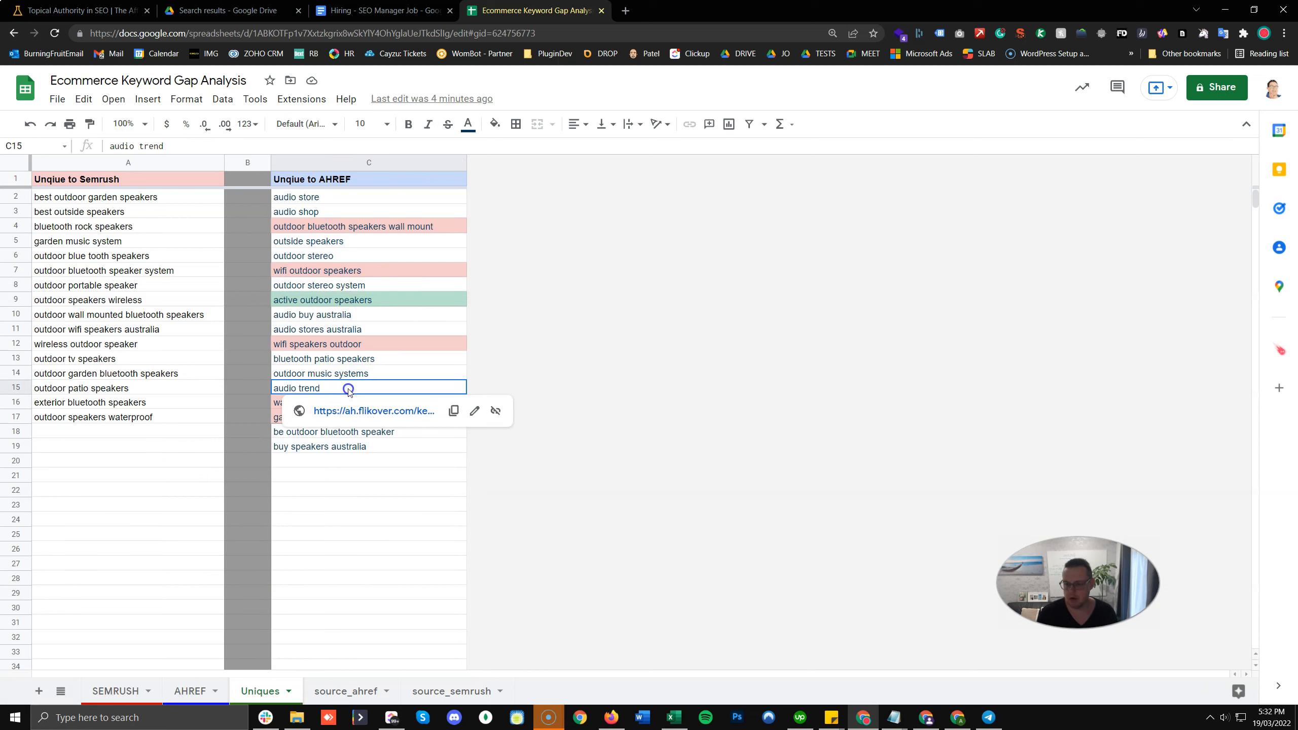
Check the Ahrefs-only keyword "bluetooth patio speakers" by searching the source_semrush sheet for "patio"
left_click(329, 361)
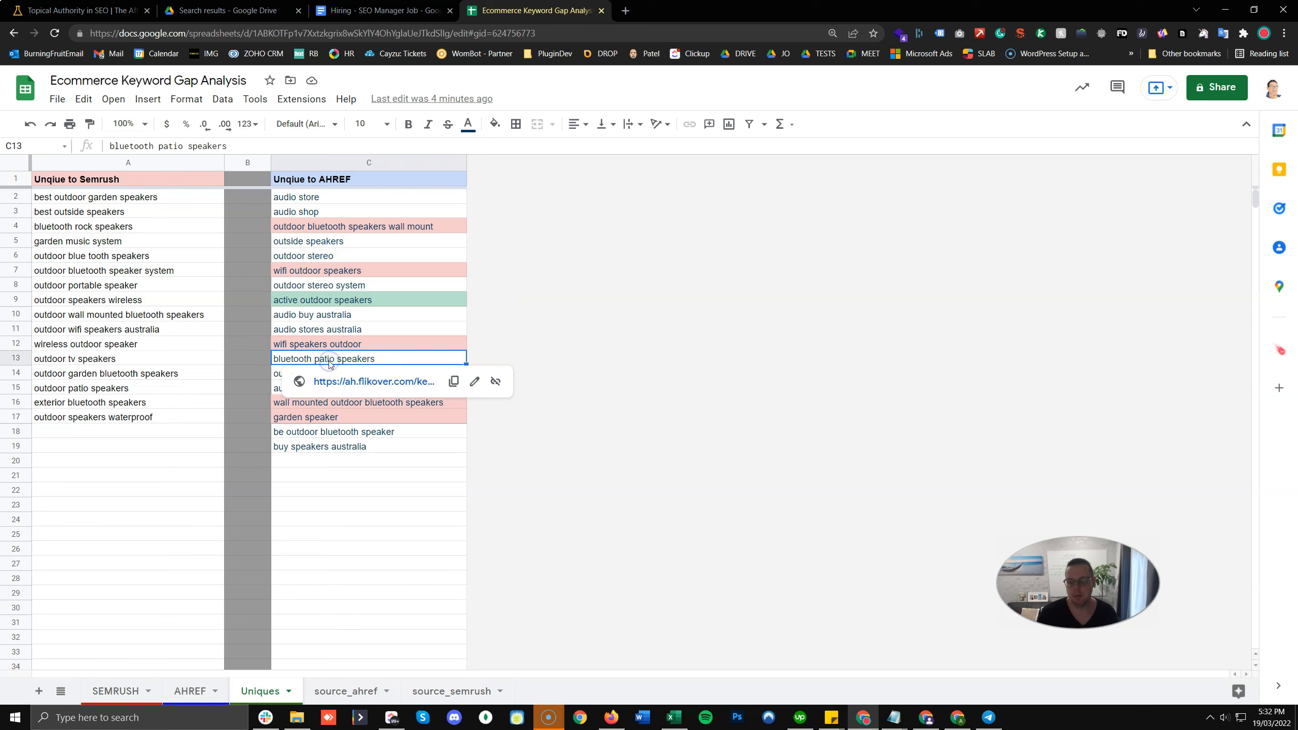
left_click(350, 506)
left_click(345, 361)
left_click(384, 562)
left_click(370, 361)
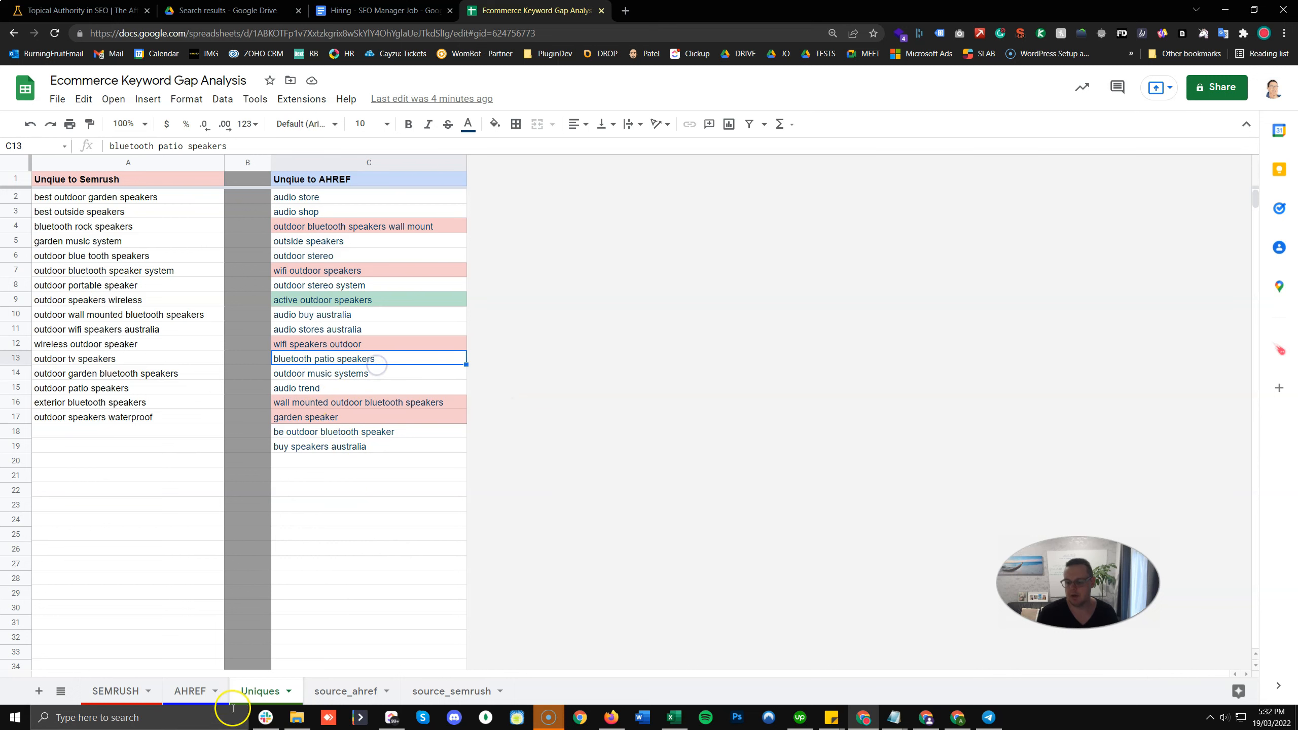
left_click(433, 692)
key("ctrl+f")
type("patio")
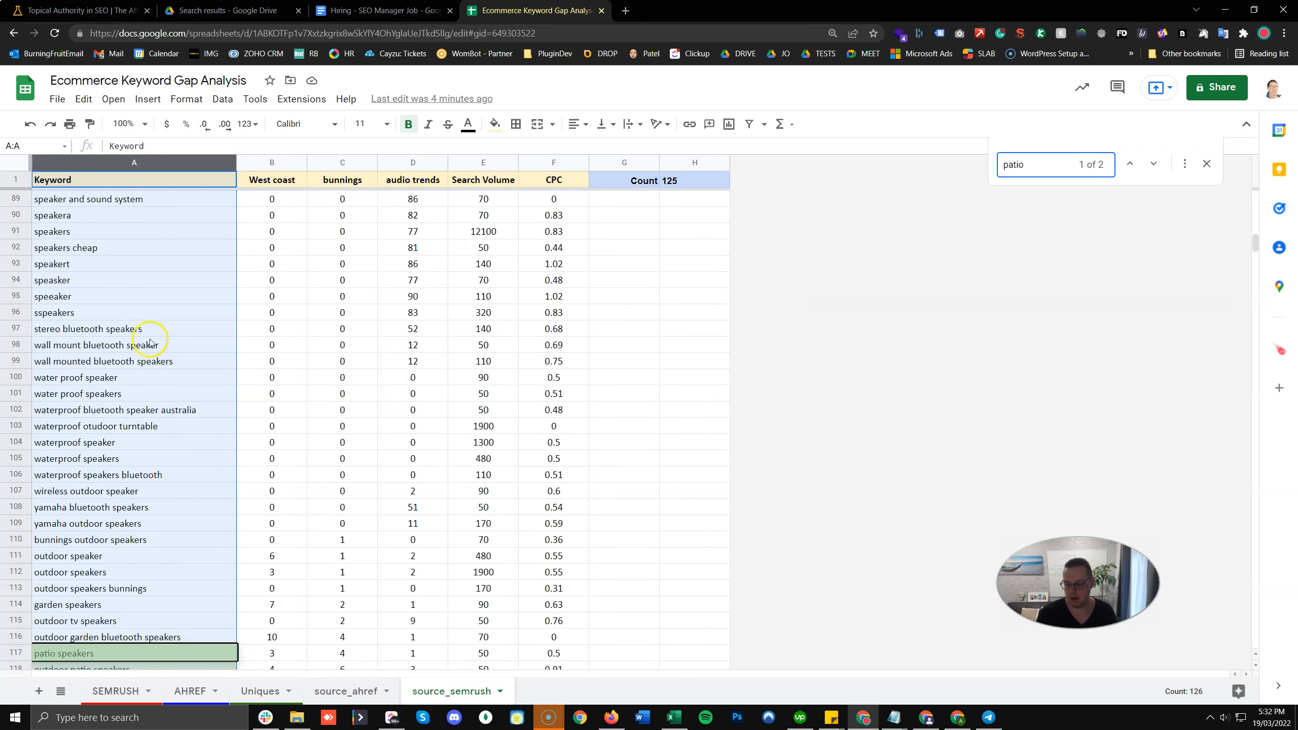
scroll(151, 343, "down", 2)
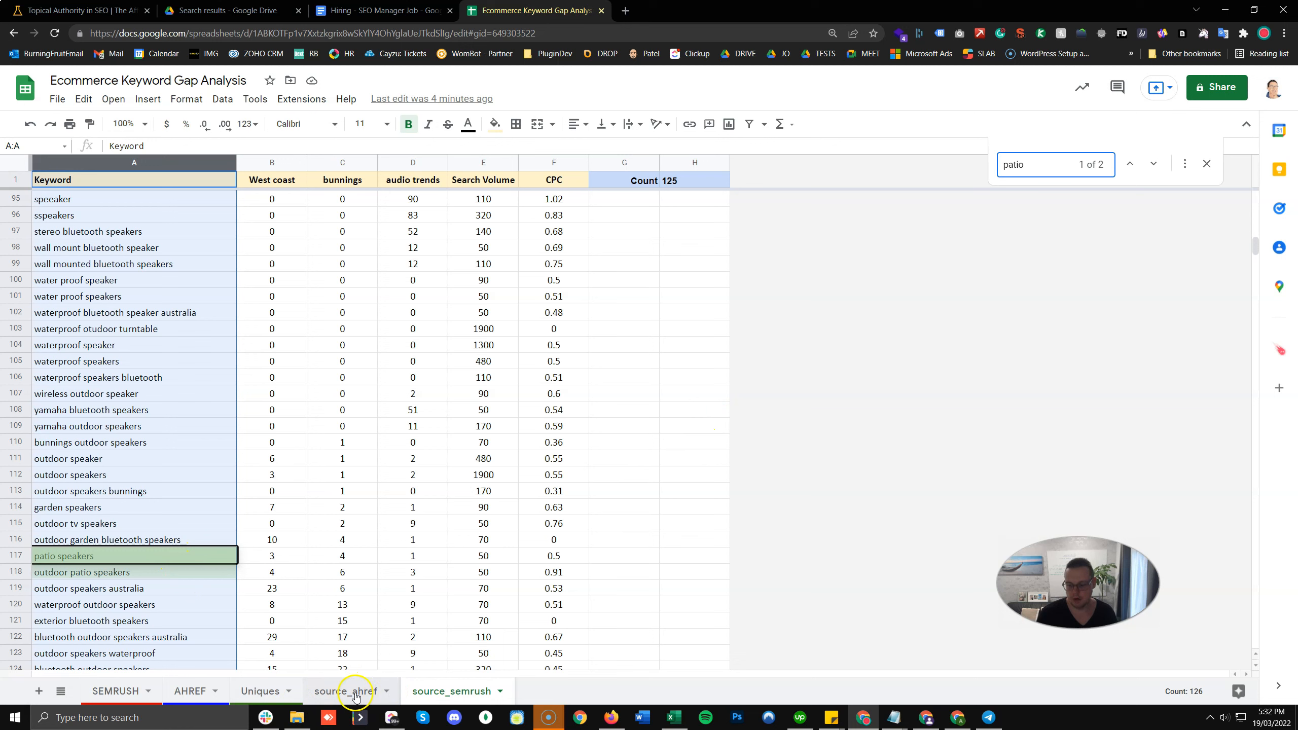
Look at the patio keywords on the AHREF sheet and go back to the Ahrefs-only list on the Uniques sheet
left_click(191, 691)
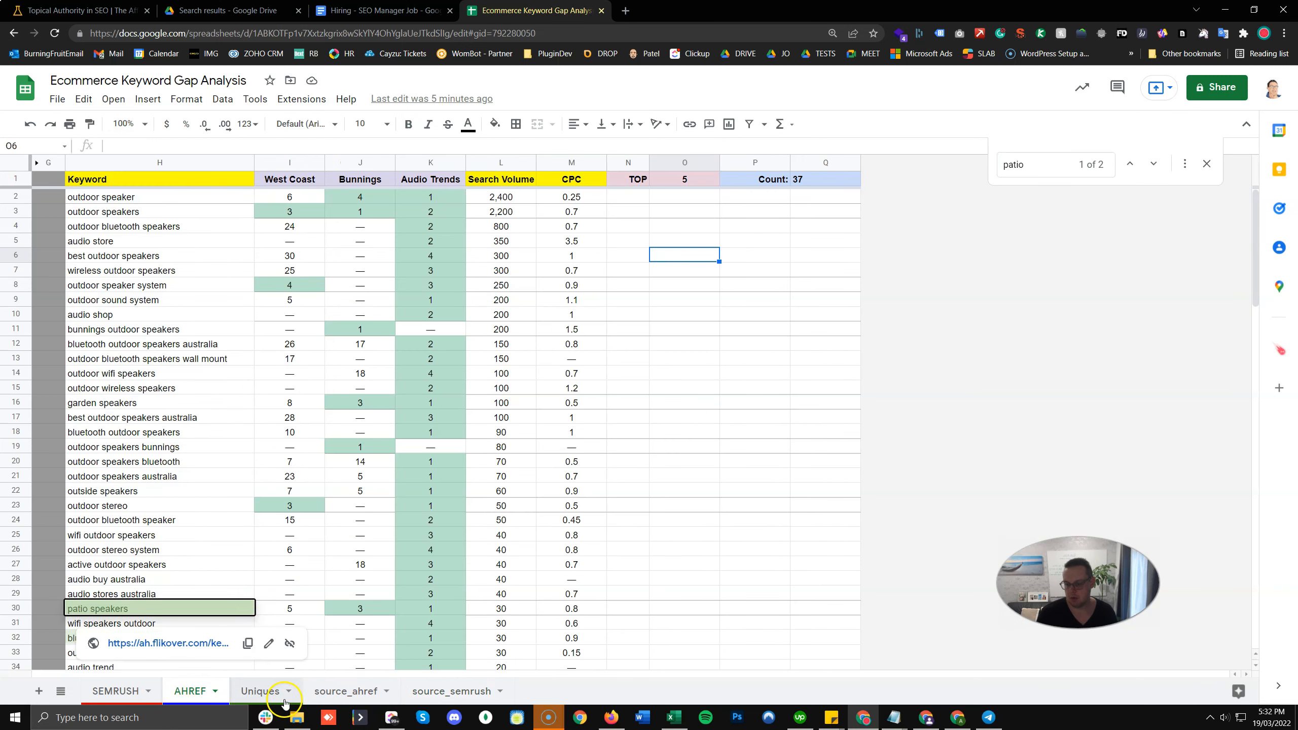
left_click(262, 691)
left_click_drag(353, 198, 377, 327)
left_click_drag(374, 316, 381, 328)
left_click(605, 345)
left_click(388, 299)
Fill the "bluetooth patio speakers" cell C13 with light red and close the search
left_click(312, 358)
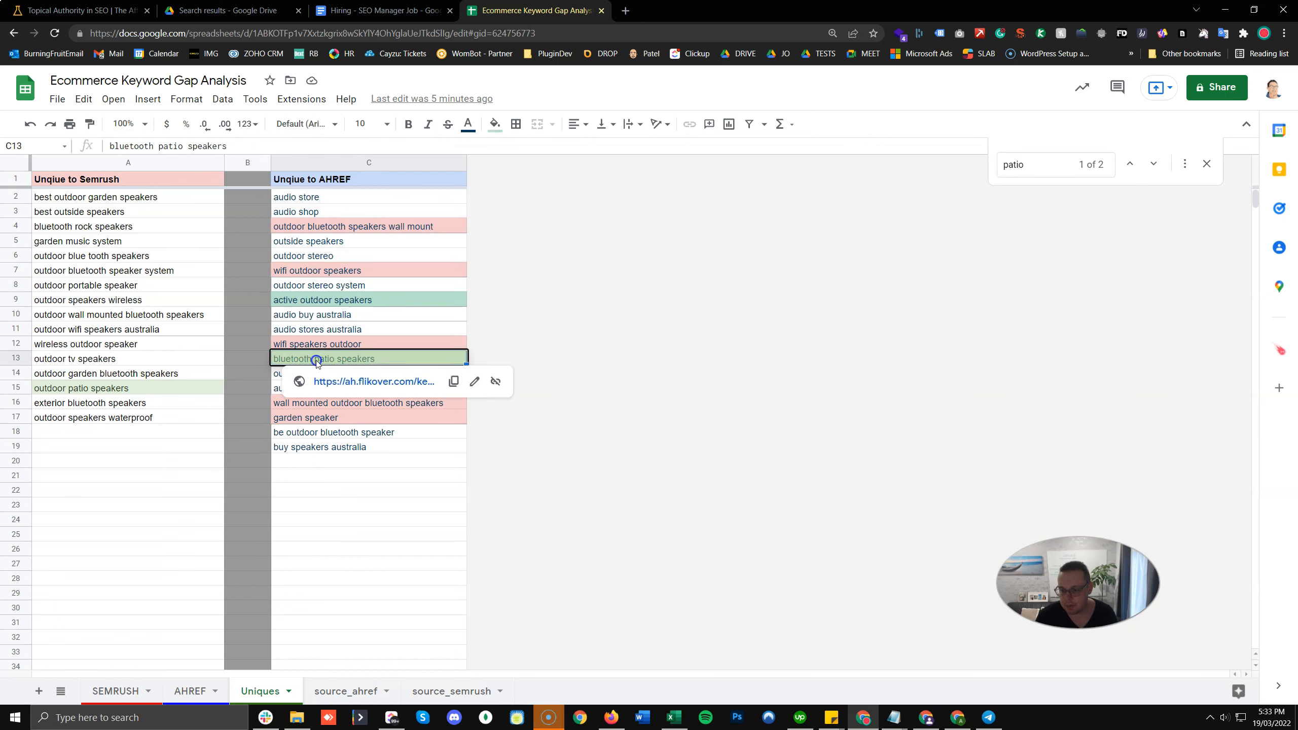
left_click(494, 124)
left_click(521, 275)
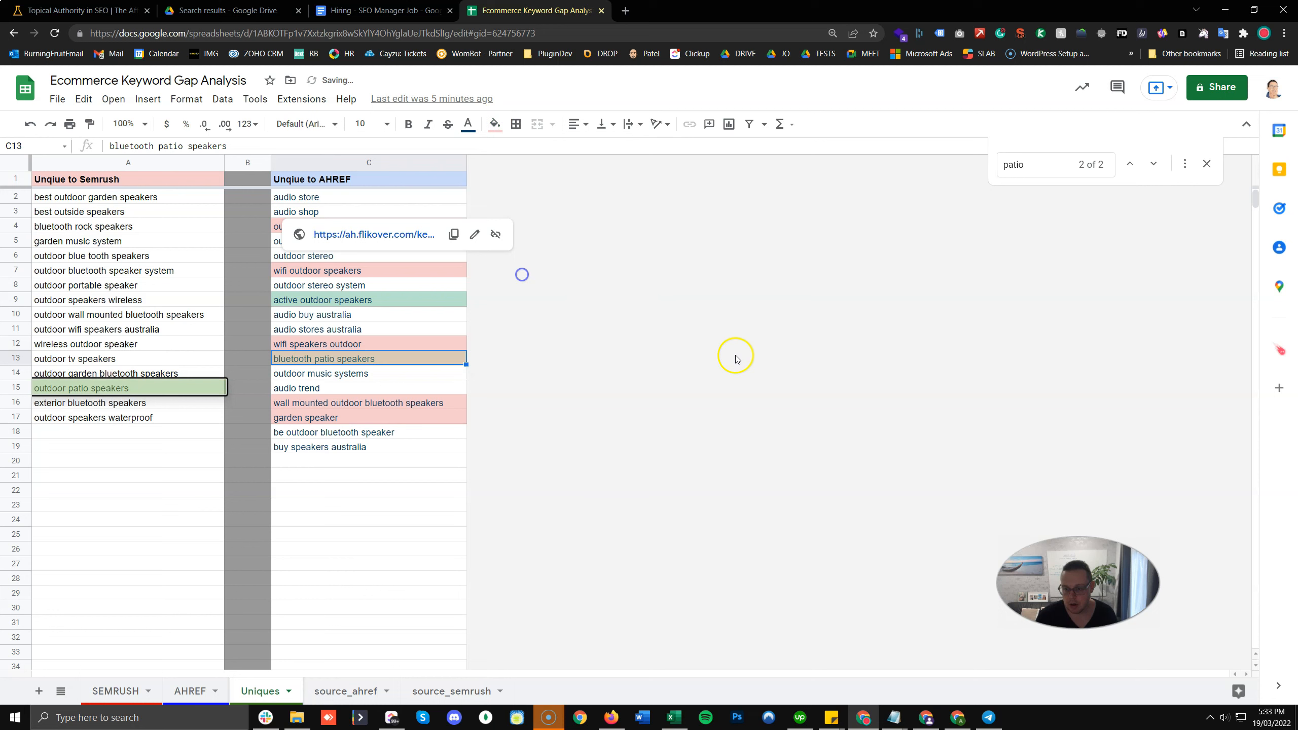
left_click(1206, 163)
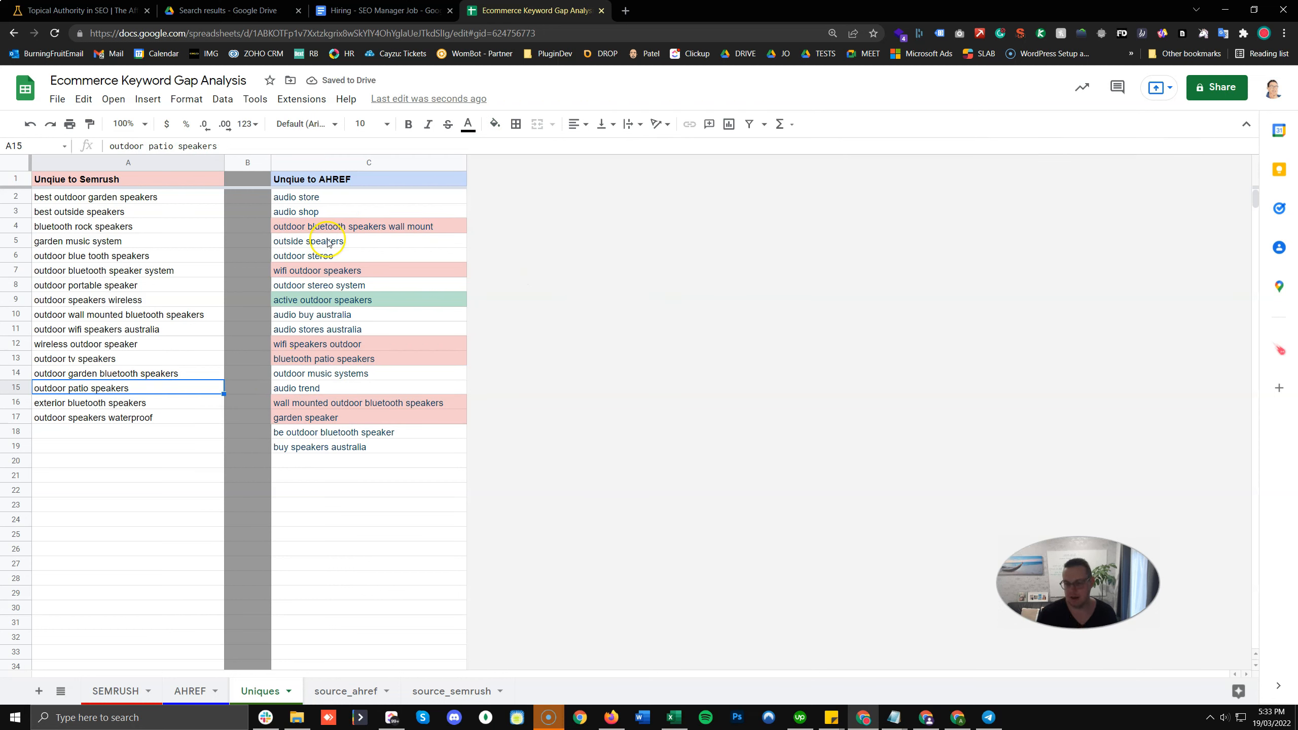
Review the remaining unhighlighted audio keywords in the Ahrefs-only list, including "audio store" and "audio trend"
left_click(382, 507)
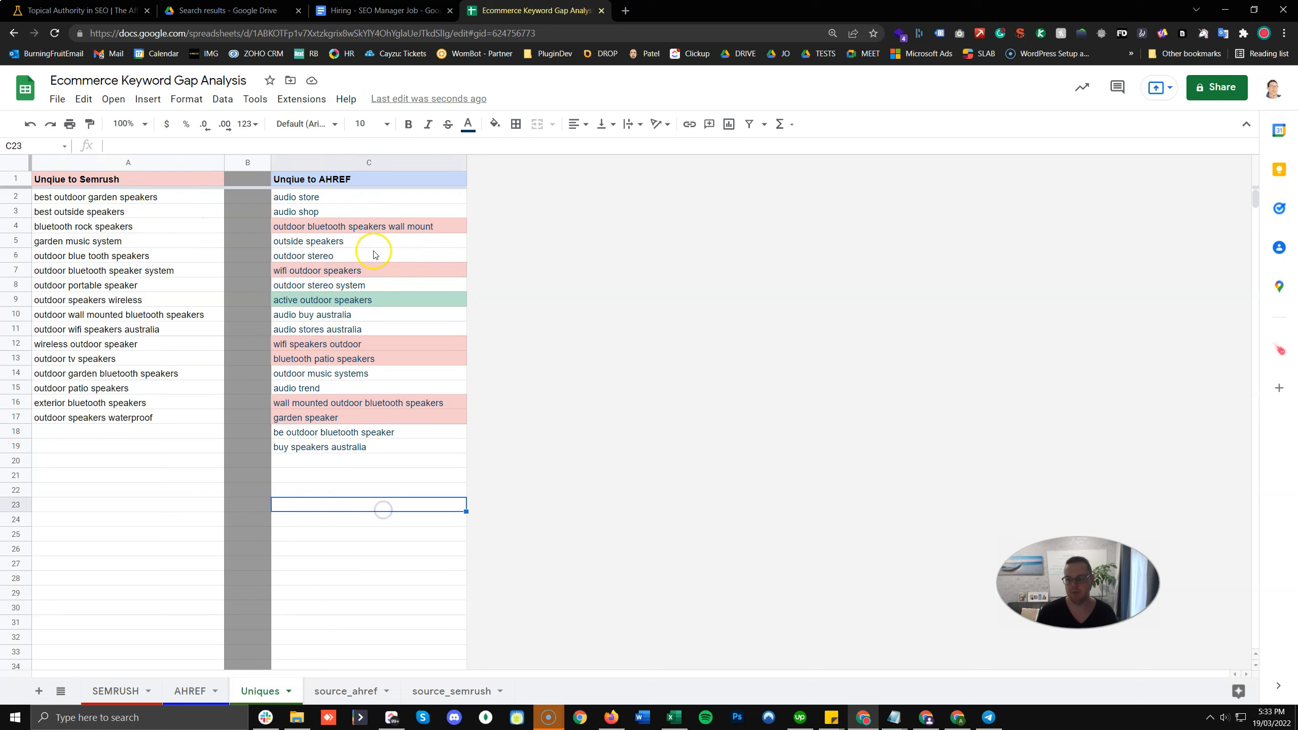
left_click(386, 199)
left_click(660, 245)
left_click(358, 393)
left_click(367, 540)
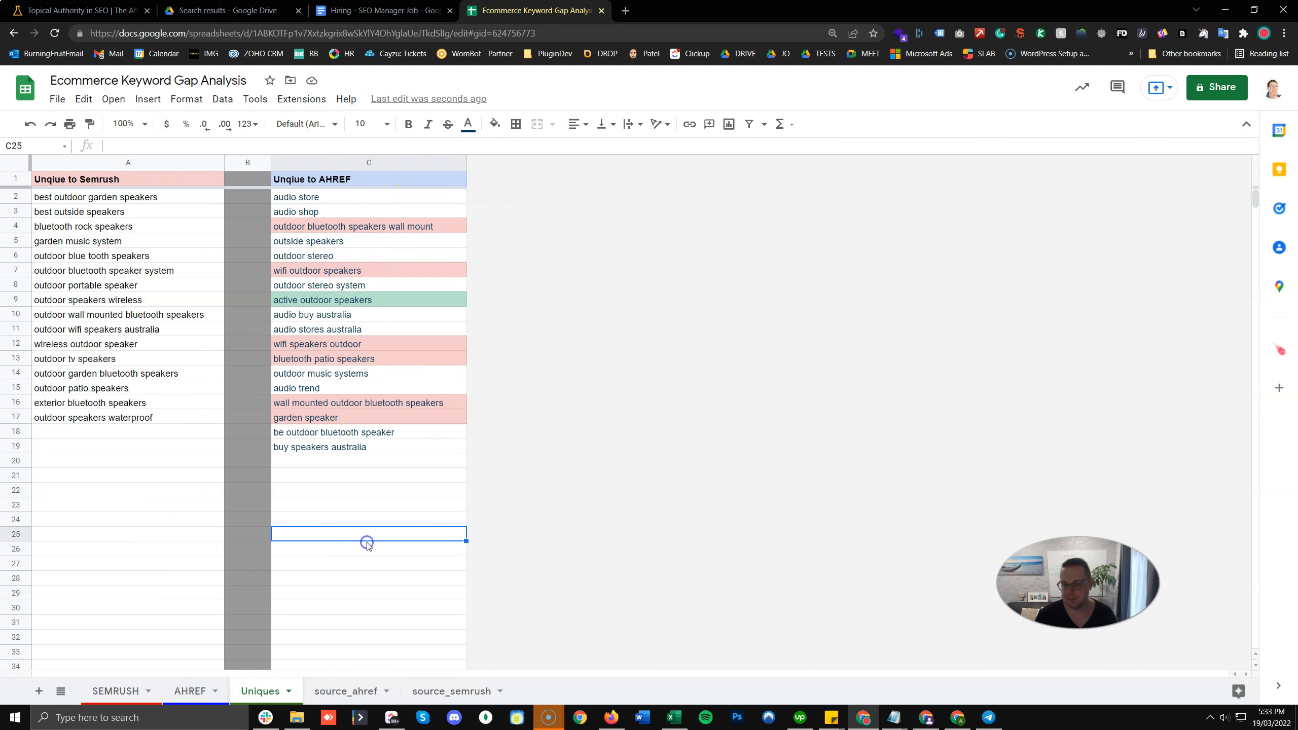
Check the Ahrefs-only keyword "outdoor stereo system" by searching the source_semrush sheet for "system" and "stereo"
left_click(381, 289)
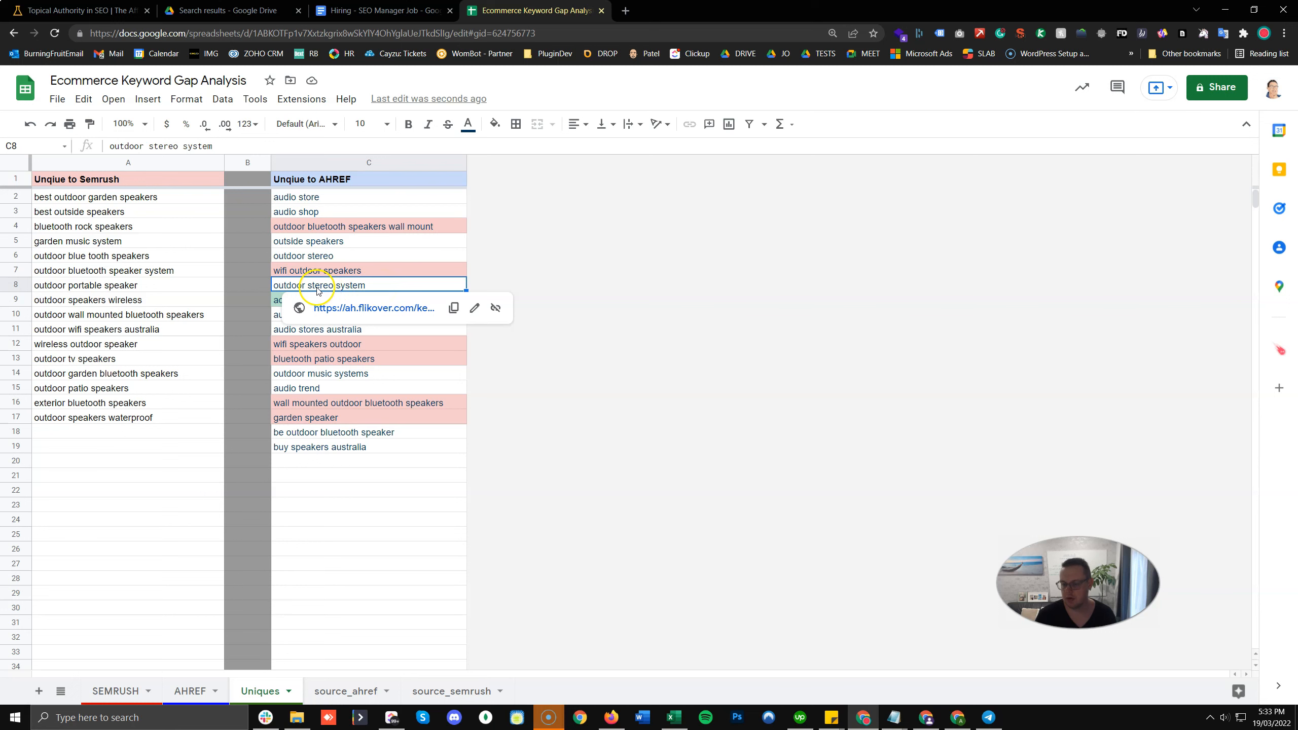
left_click(440, 690)
key("ctrl+f")
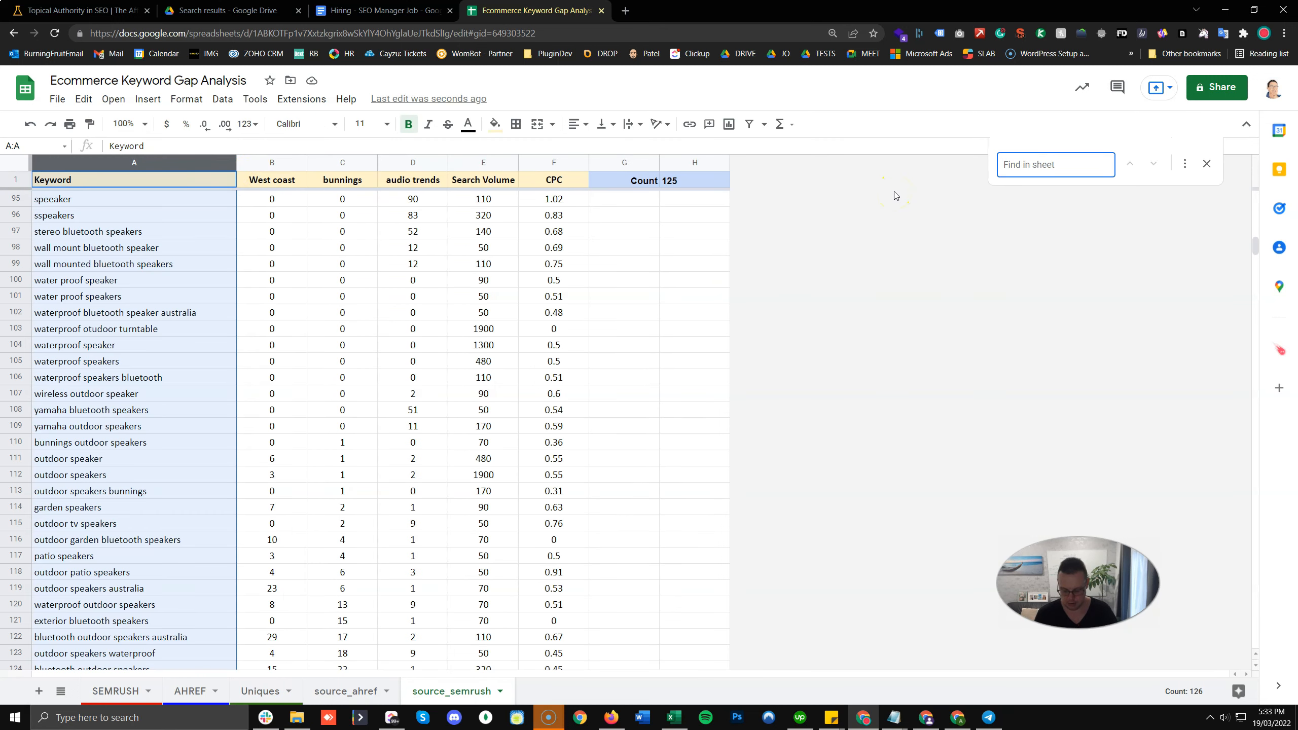
type("system")
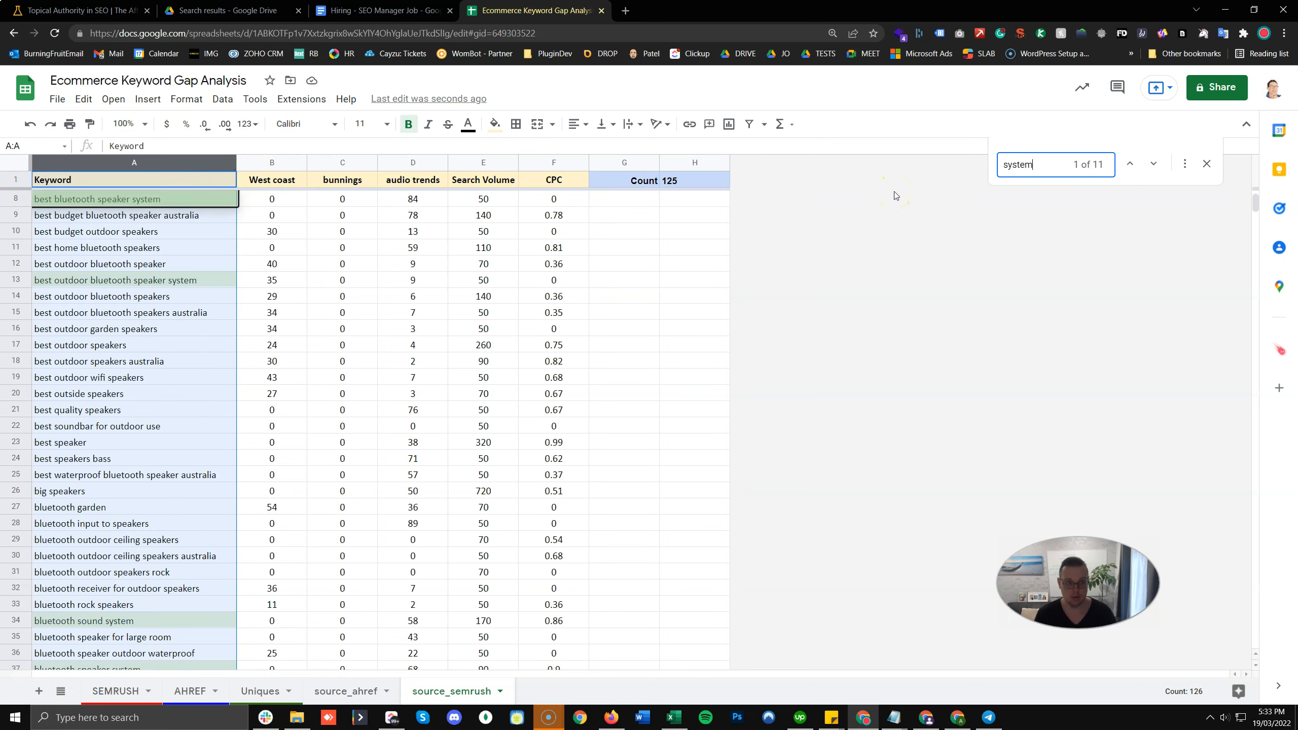
key("ctrl+a")
type("ste")
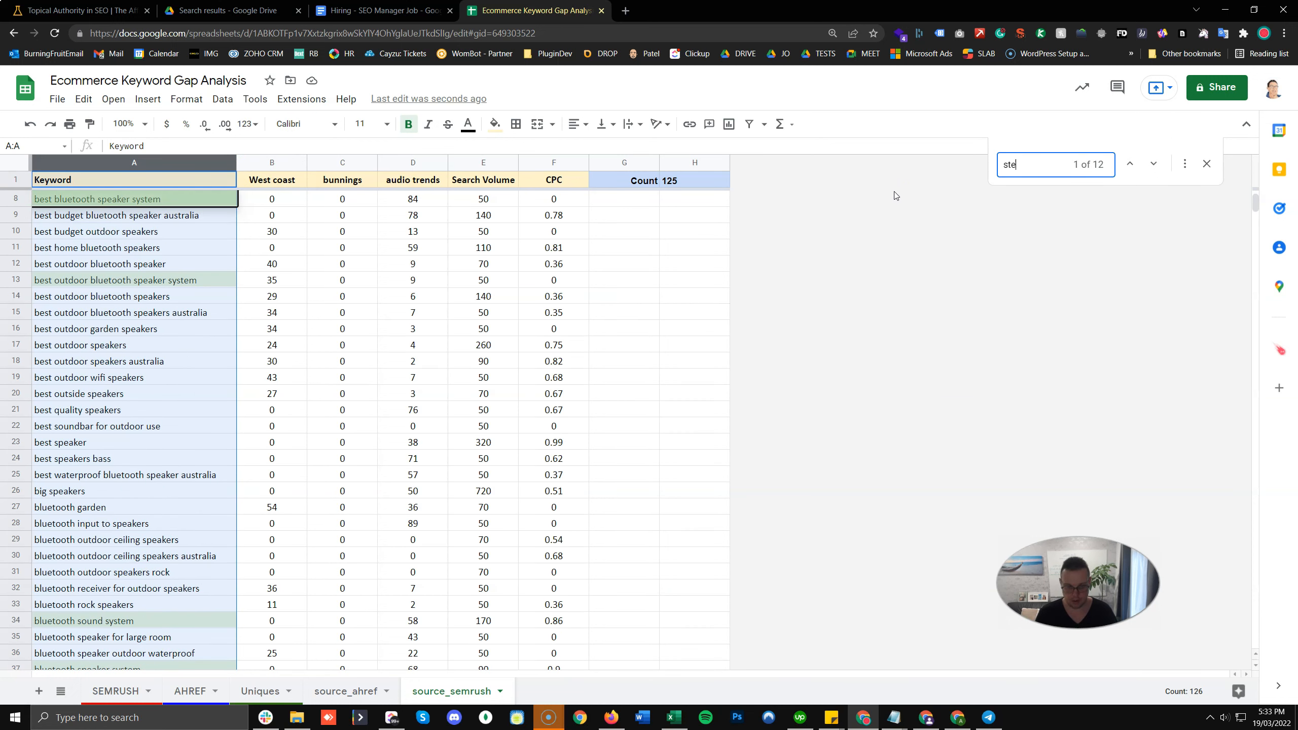
type("reo st")
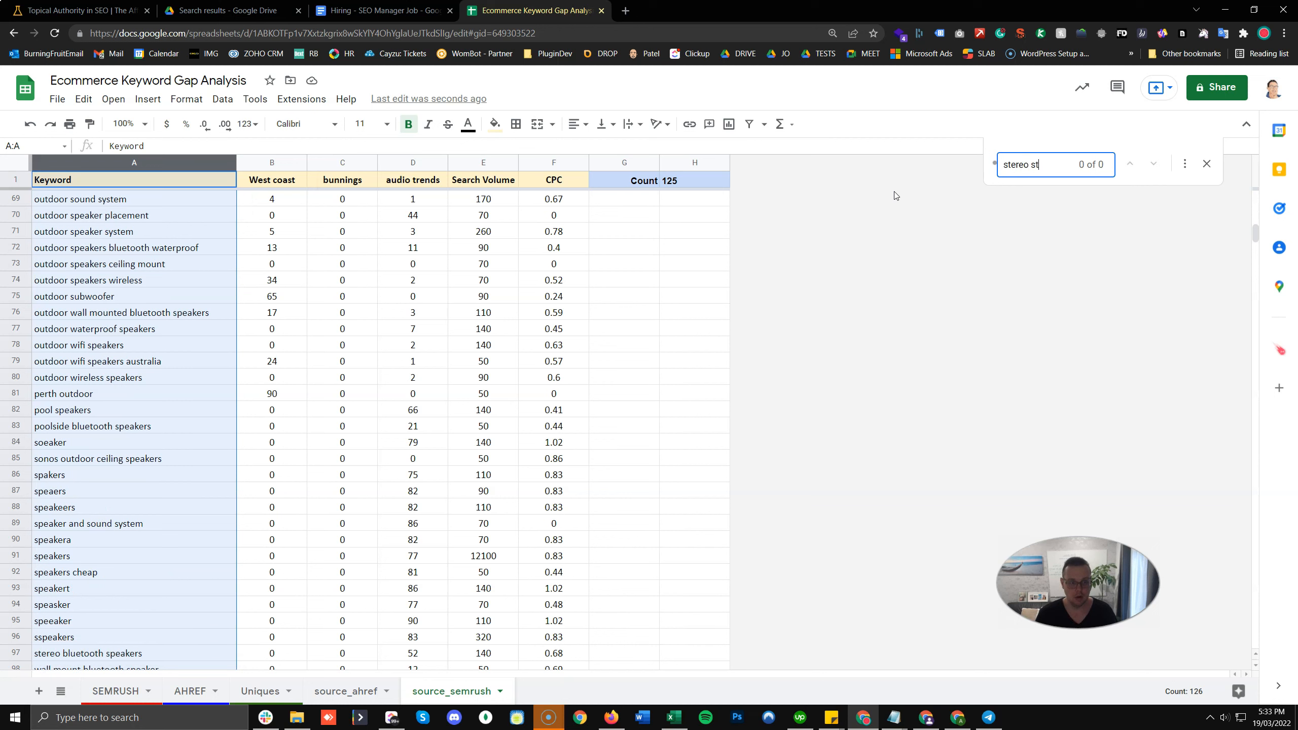
key("BackSpace")
key("BackSpace")
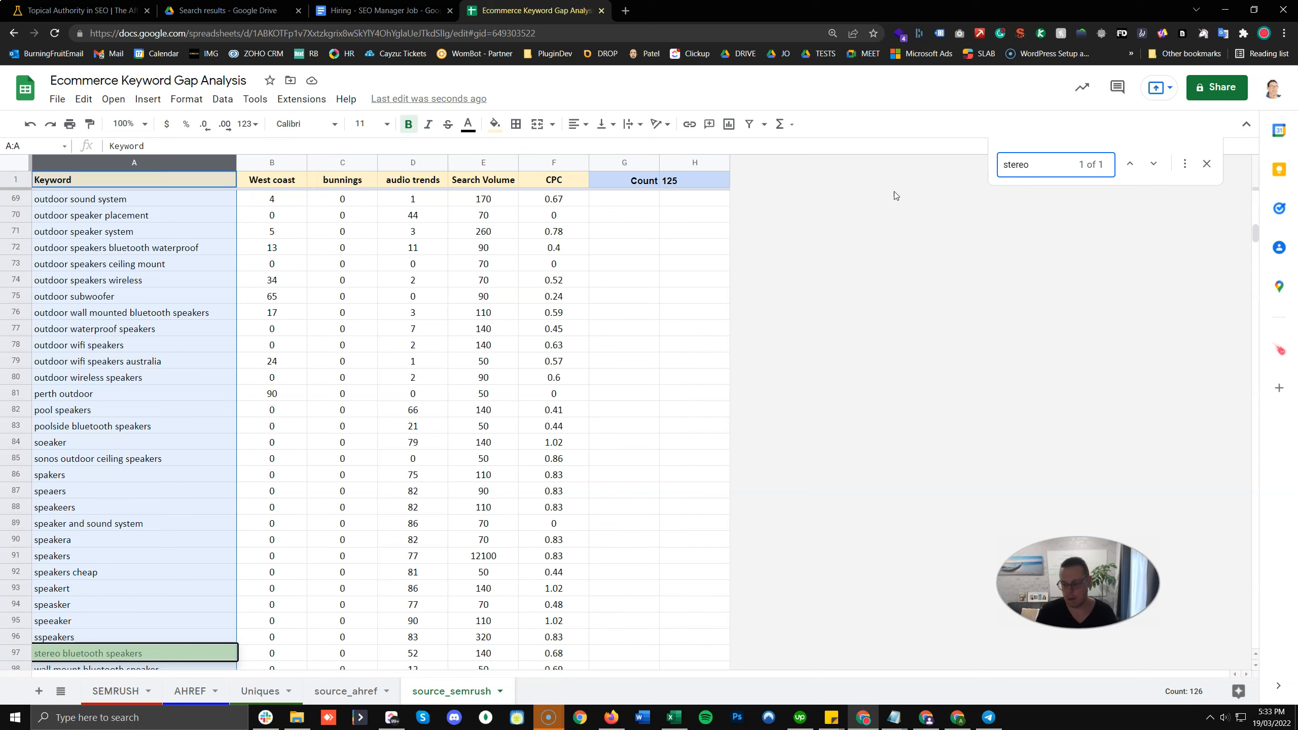
left_click_drag(1037, 164, 964, 160)
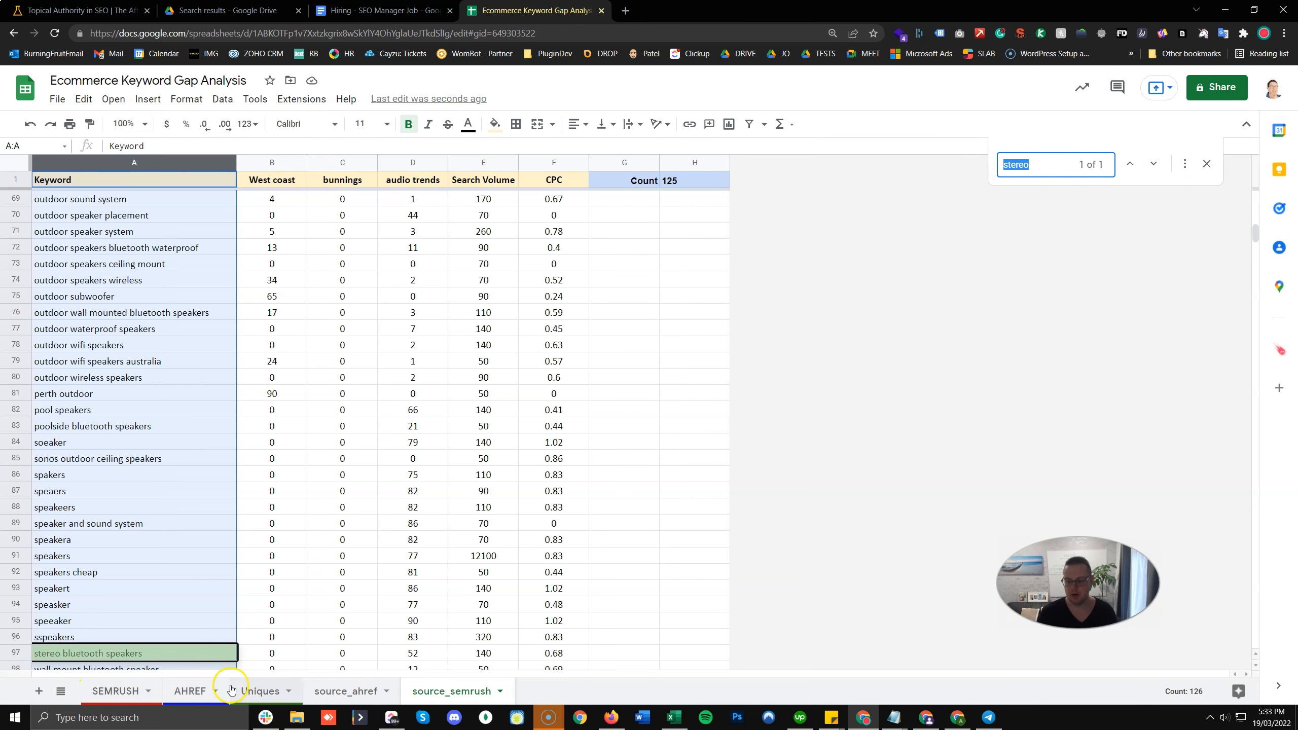
Go back to the Uniques sheet and compare the stereo keywords in column C with the Semrush-only list
left_click(282, 701)
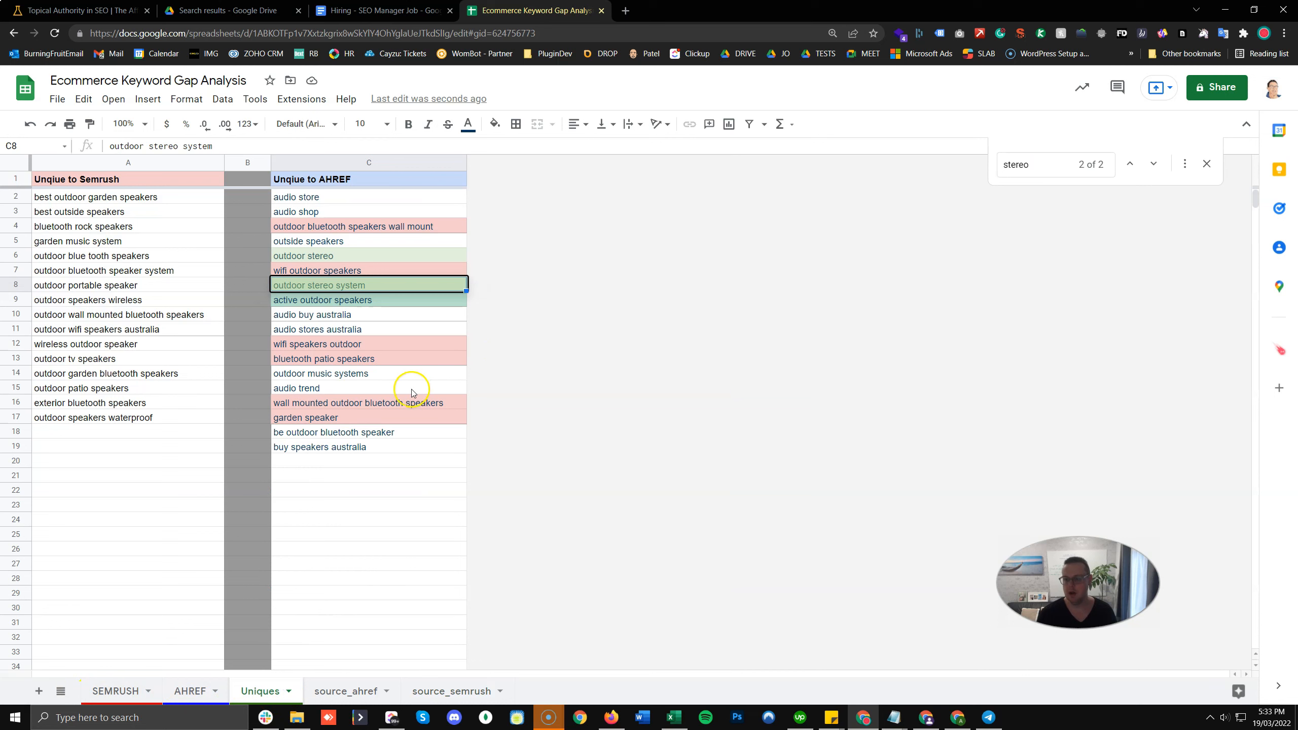
left_click(159, 159)
left_click(378, 531)
left_click(353, 284)
left_click(391, 527)
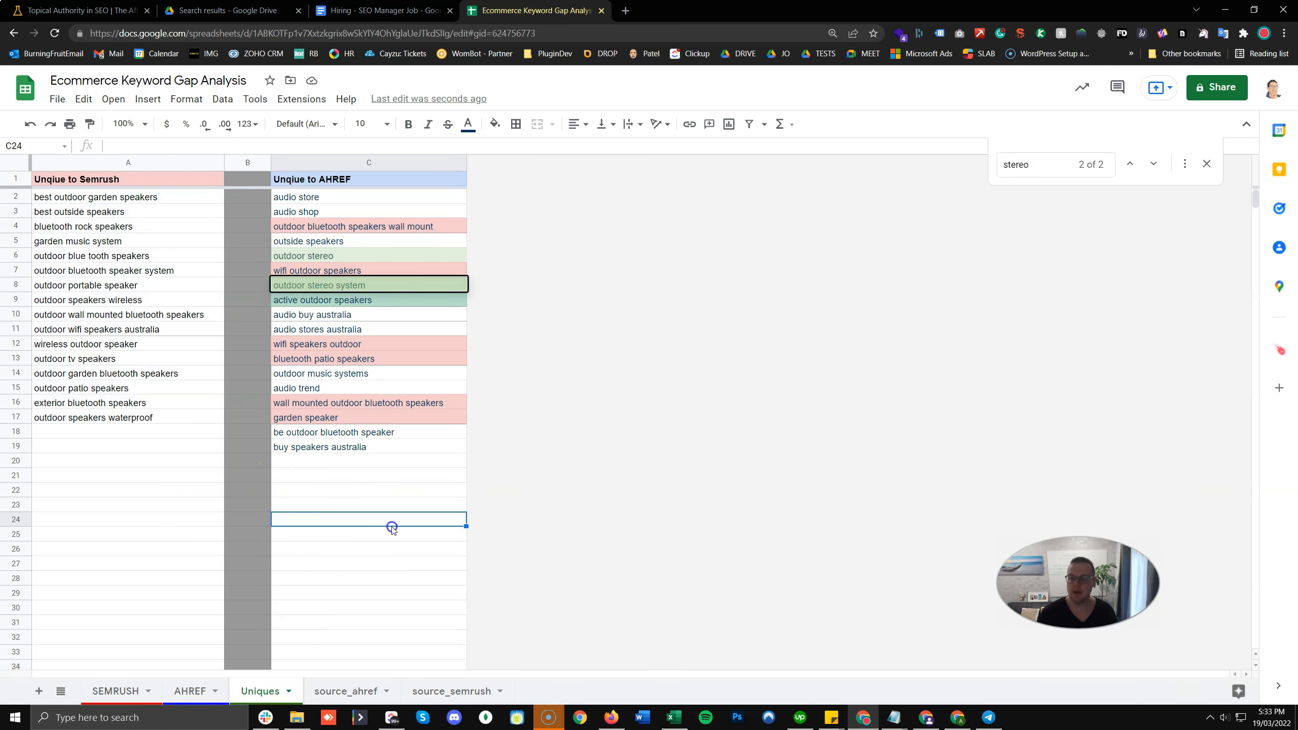
Go to the AHREF sheet and examine the TOP ranking threshold in O1 against the competitor ranking columns
left_click(196, 691)
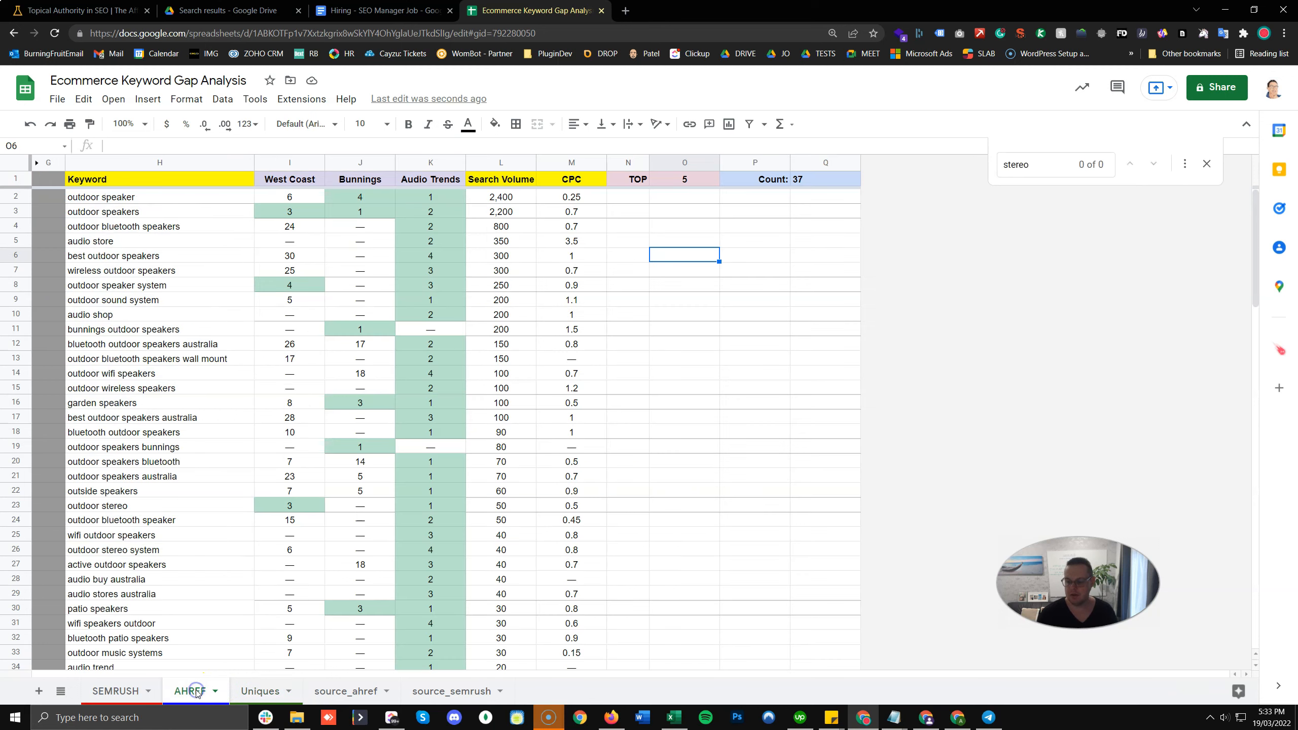
left_click(681, 287)
left_click(688, 182)
left_click(672, 173)
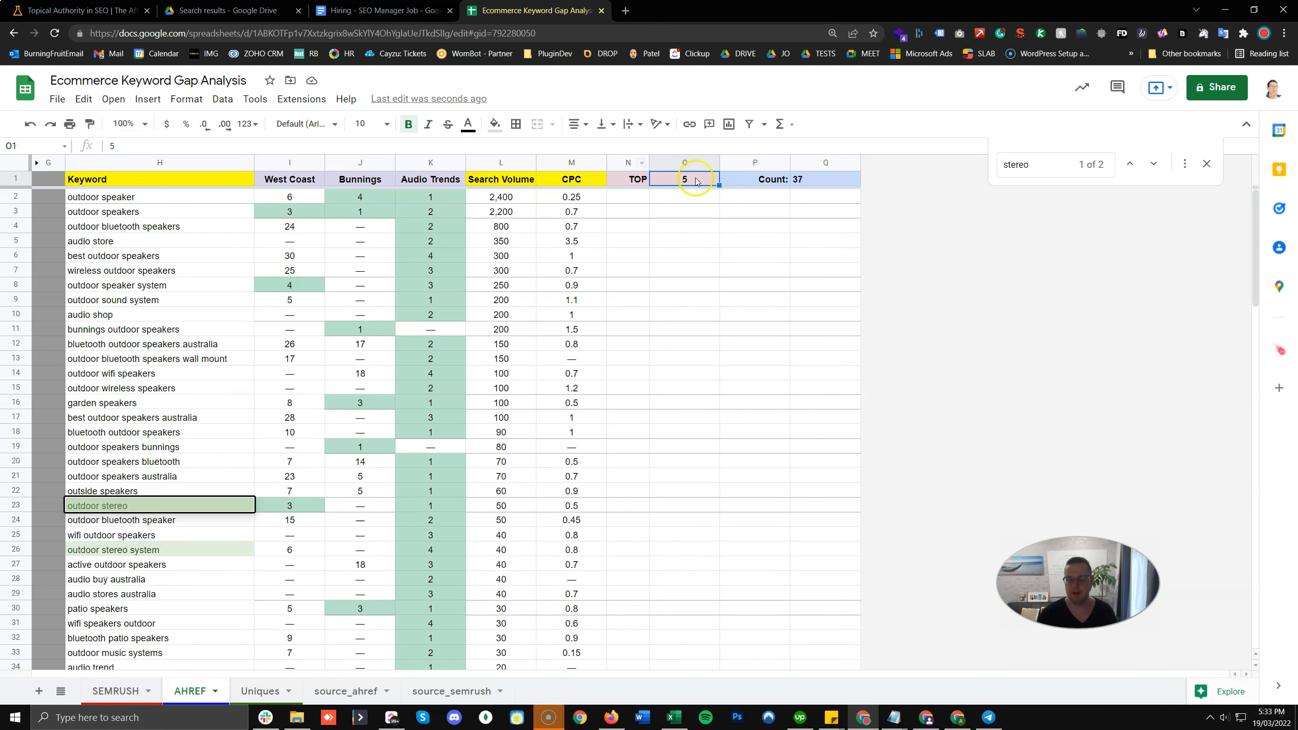
left_click_drag(634, 161, 701, 163)
left_click(687, 252)
left_click(644, 183)
left_click(712, 183)
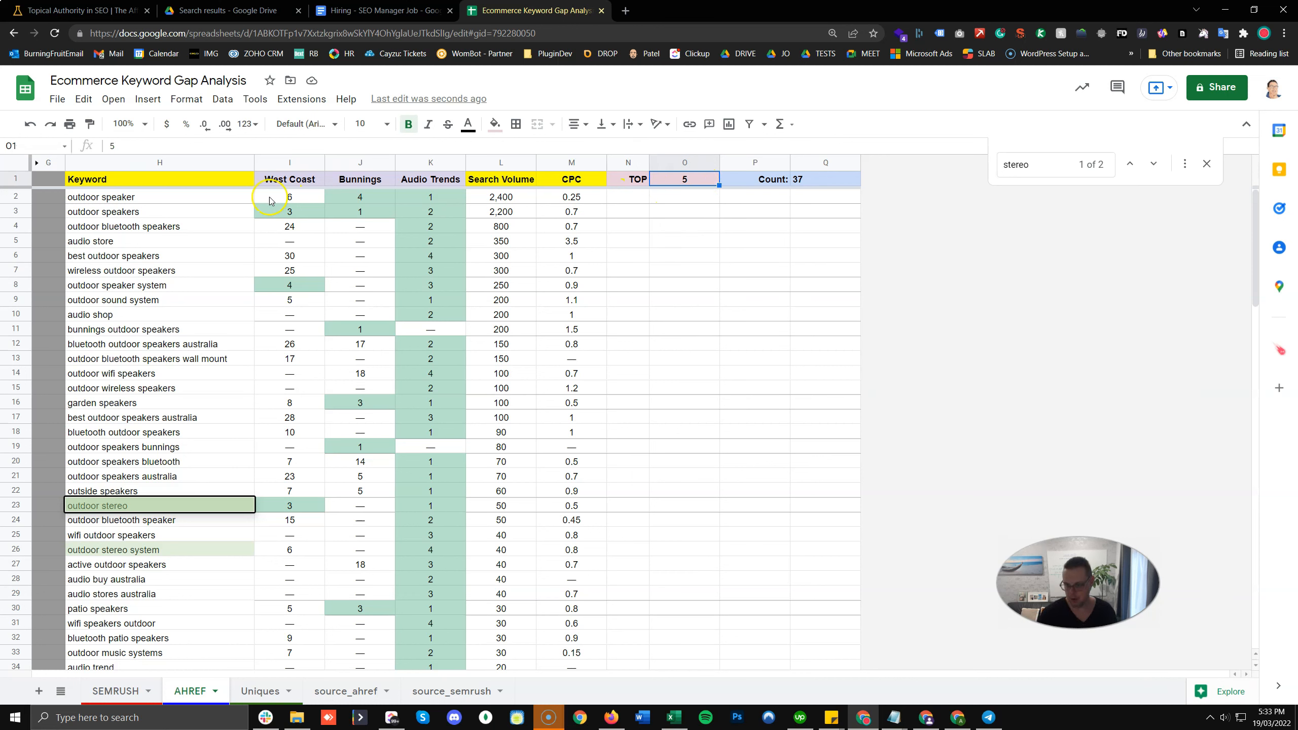
Inspect the Count formula in Q1 of the AHREF sheet, and compare the TOP threshold with the one on the SEMRUSH sheet
mouse_move(265, 198)
left_click(742, 237)
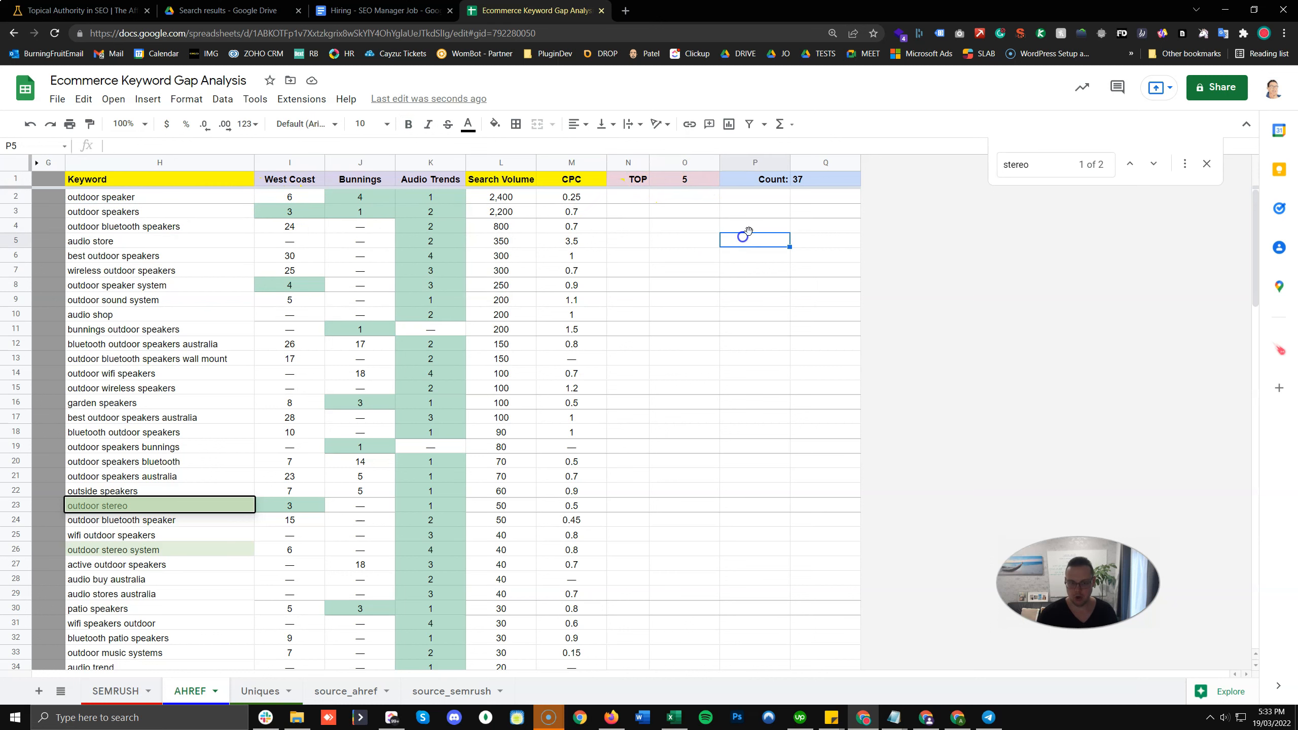
left_click_drag(830, 165, 731, 157)
left_click(816, 182)
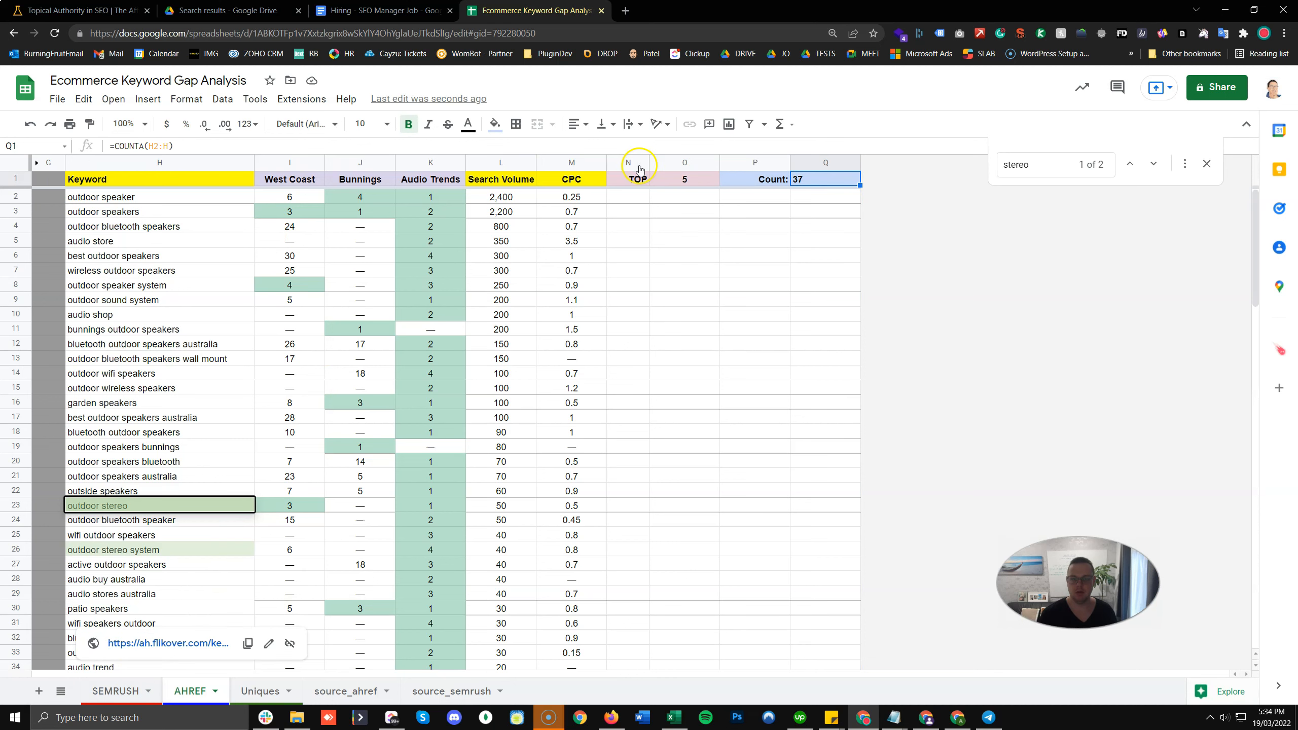
left_click_drag(633, 159, 670, 162)
left_click(689, 211)
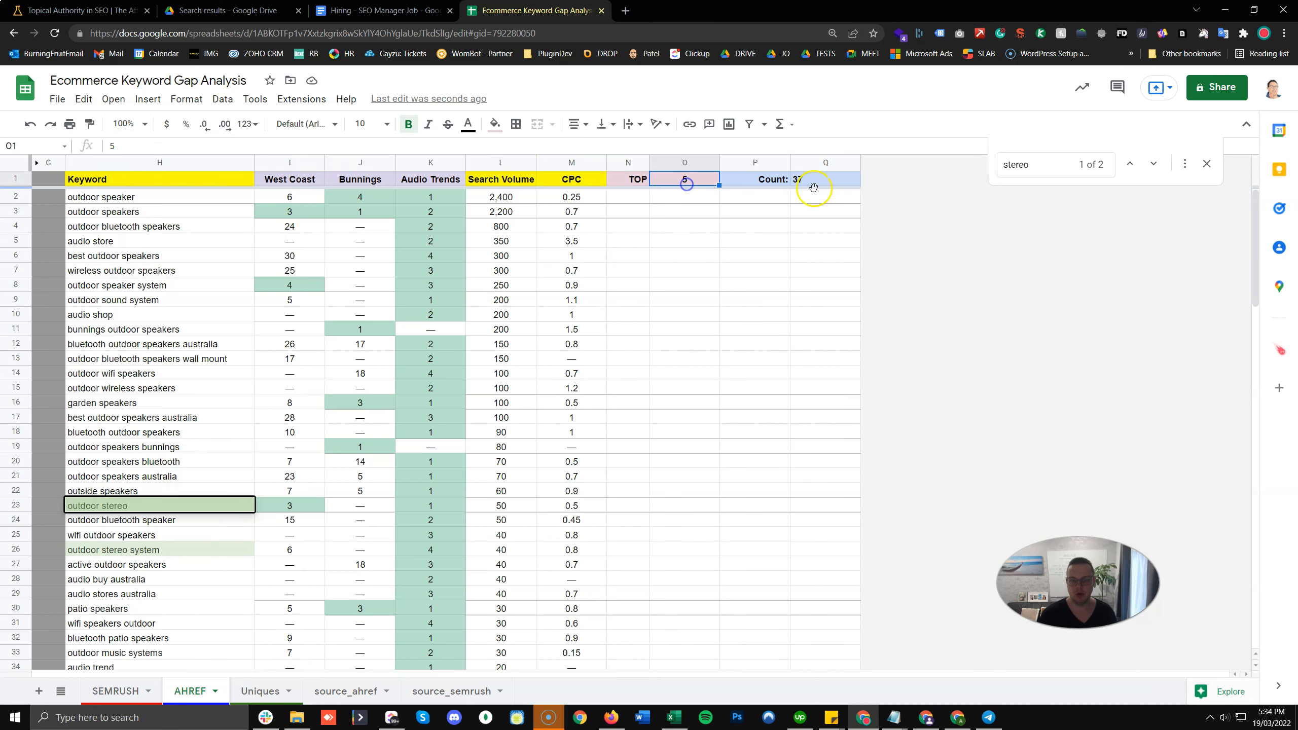
left_click(134, 690)
left_click(659, 180)
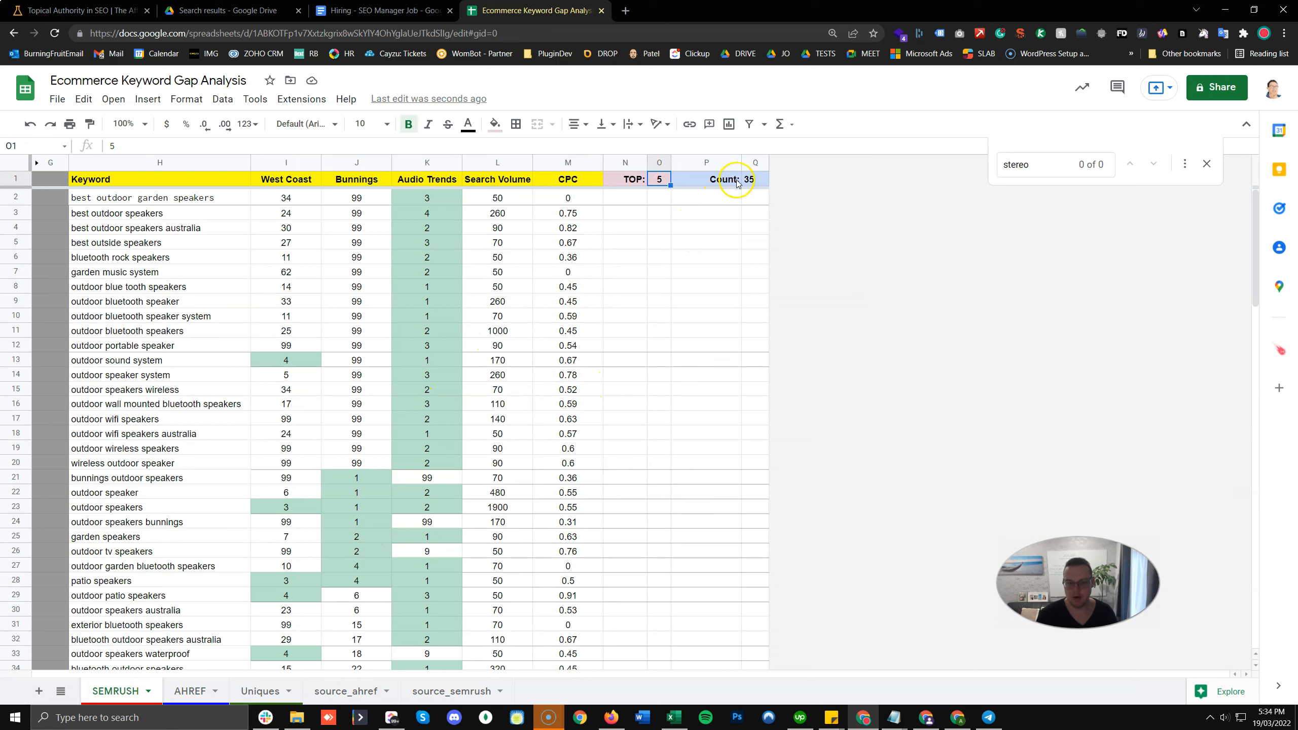
Narrow column P, which holds the Count label, on the AHREF sheet
left_click(190, 690)
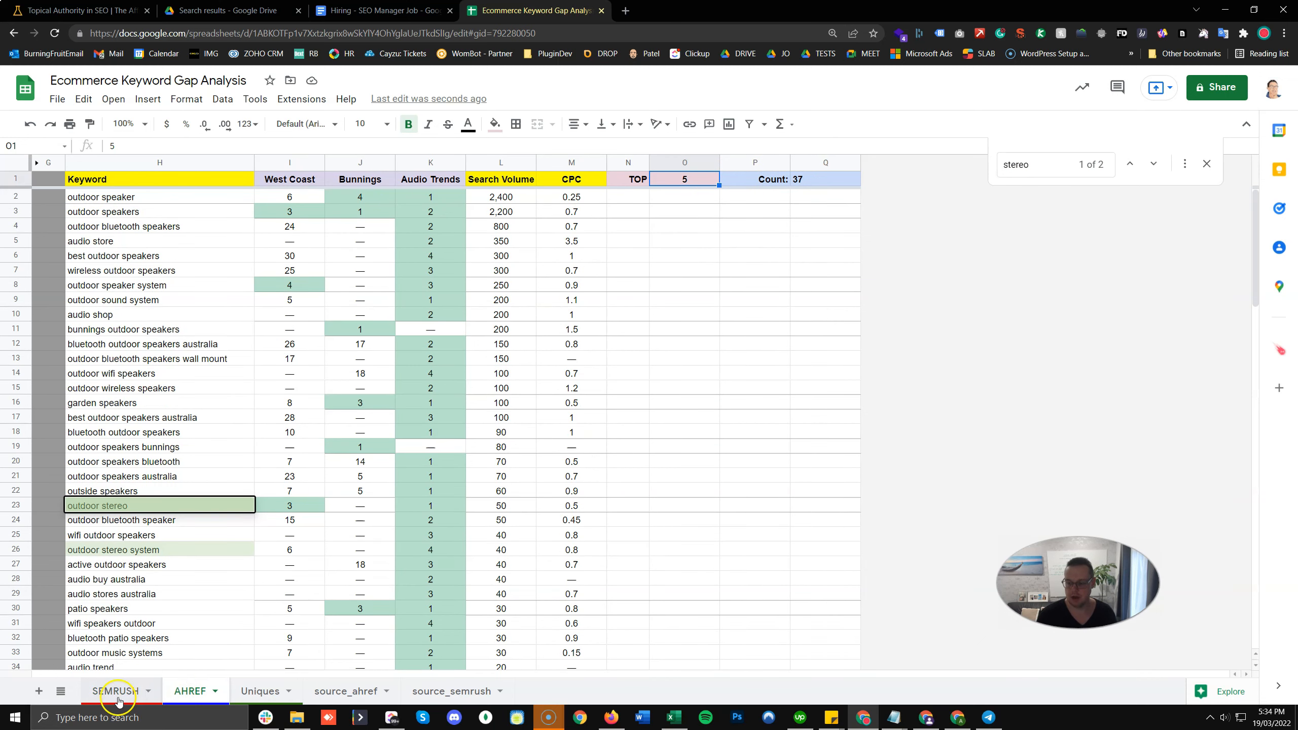
left_click(824, 176)
left_click_drag(789, 160, 765, 161)
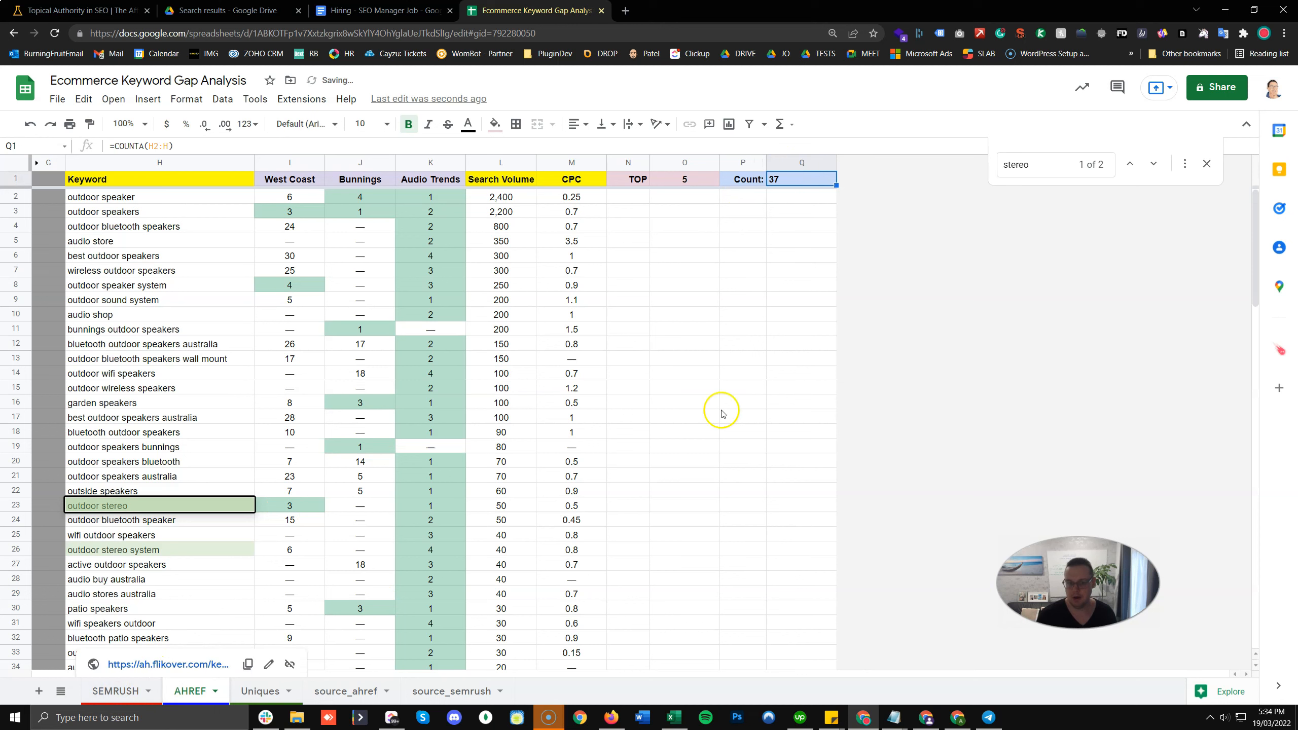
Set the TOP threshold in O1 of the SEMRUSH sheet to 10 and check its keyword count
left_click(118, 691)
left_click(743, 179)
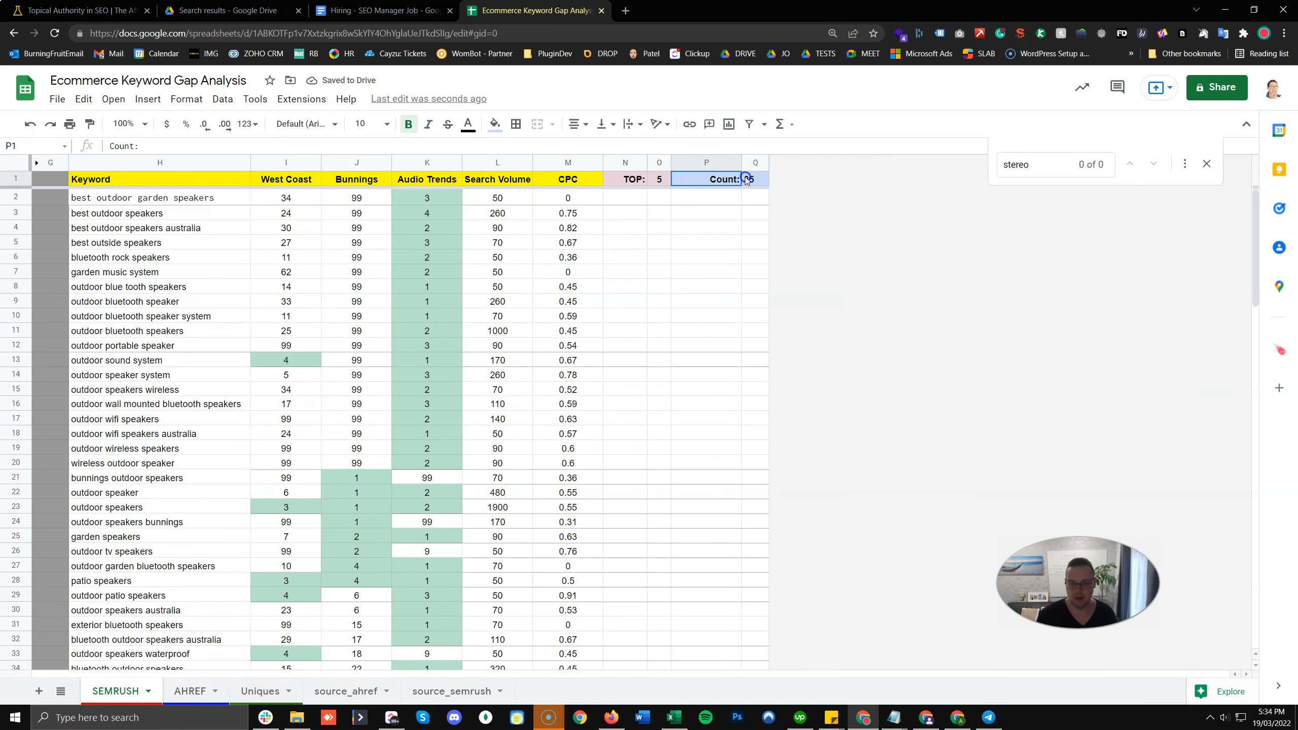
left_click(692, 253)
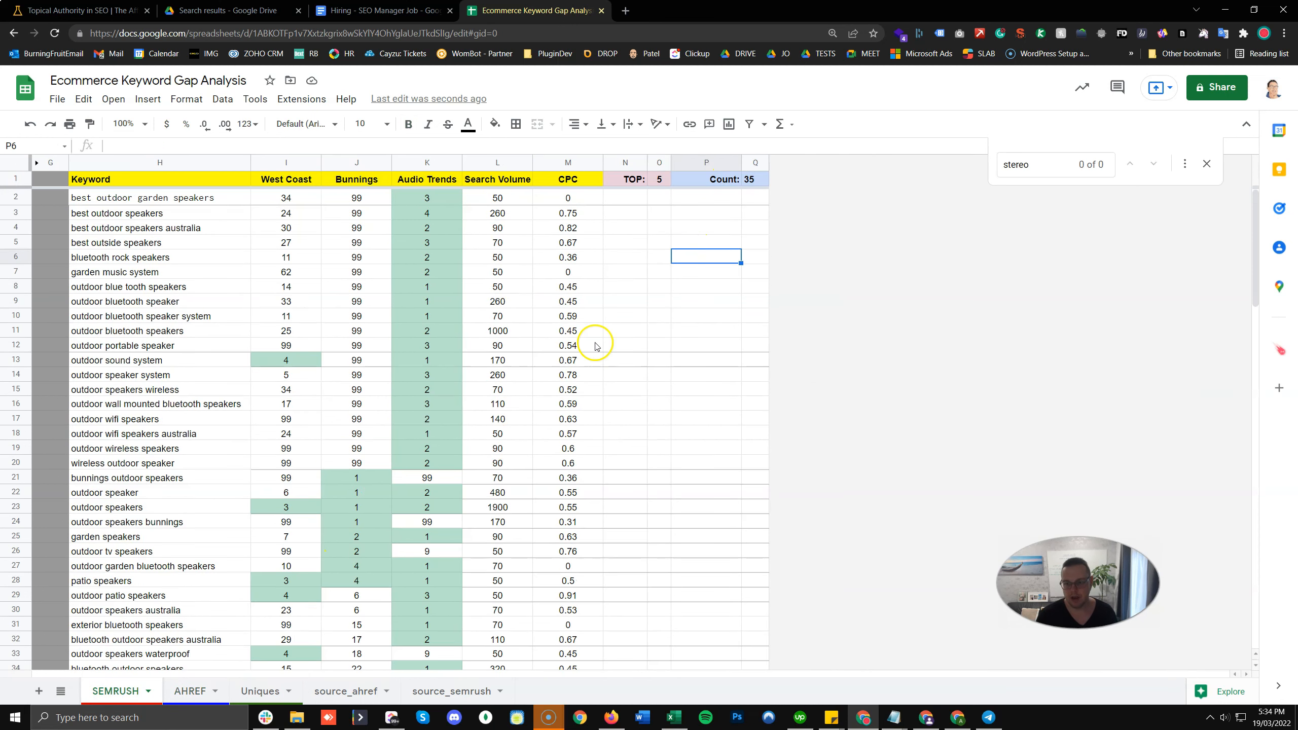
double_click(658, 180)
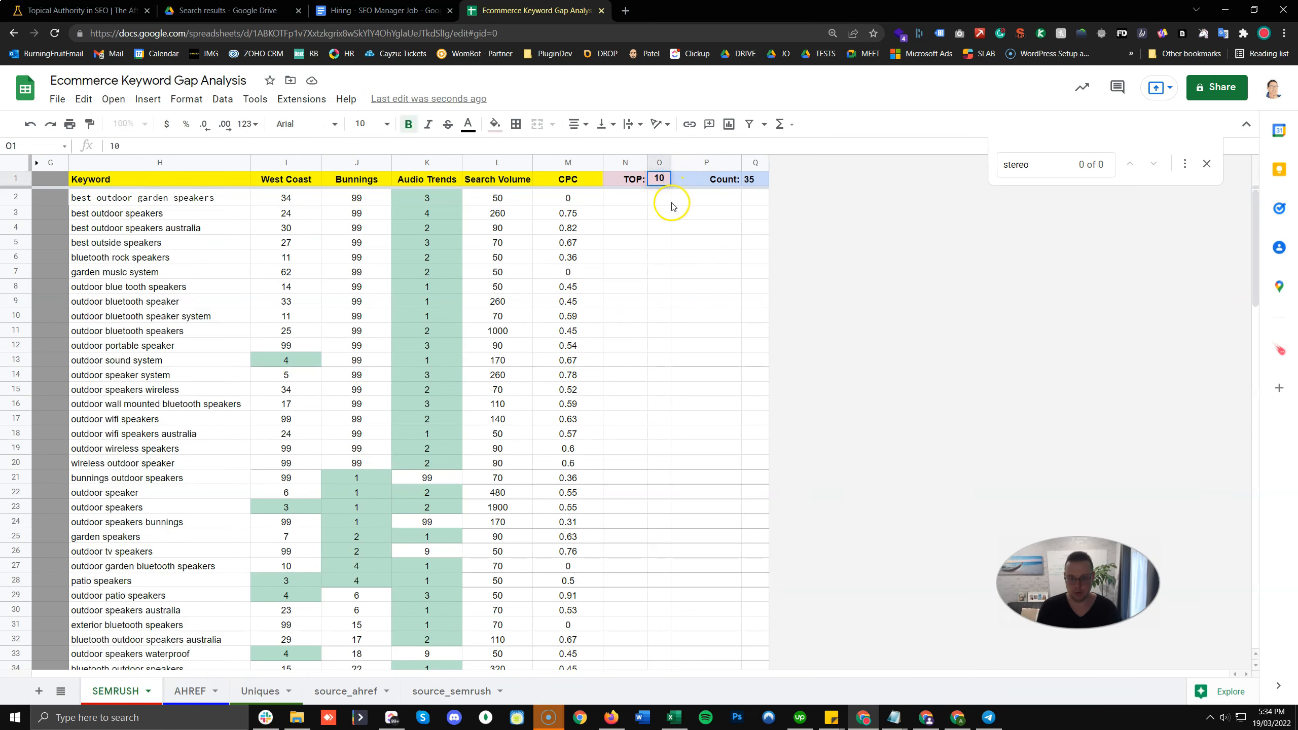
key("Return")
left_click_drag(730, 179, 756, 181)
left_click(738, 226)
Set the TOP threshold in O1 of the AHREF sheet to 10
left_click(184, 697)
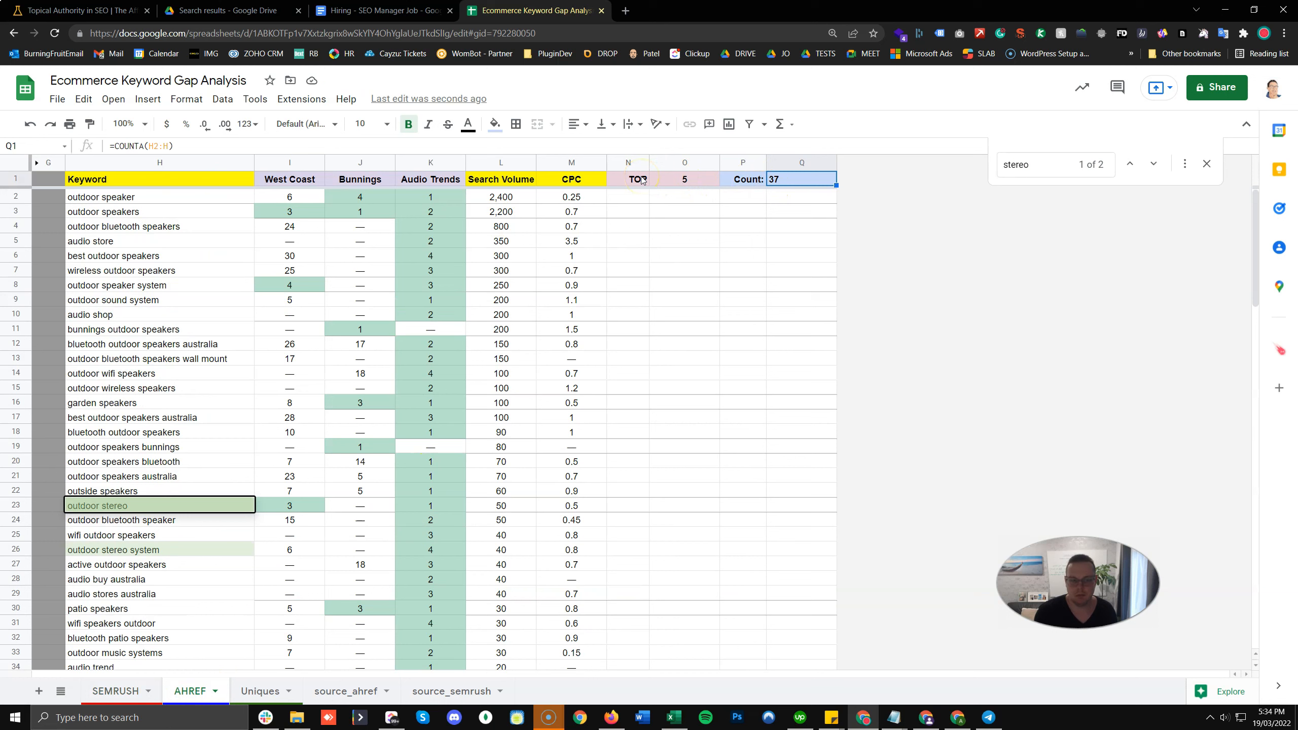
left_click(642, 179)
double_click(679, 178)
key("Return")
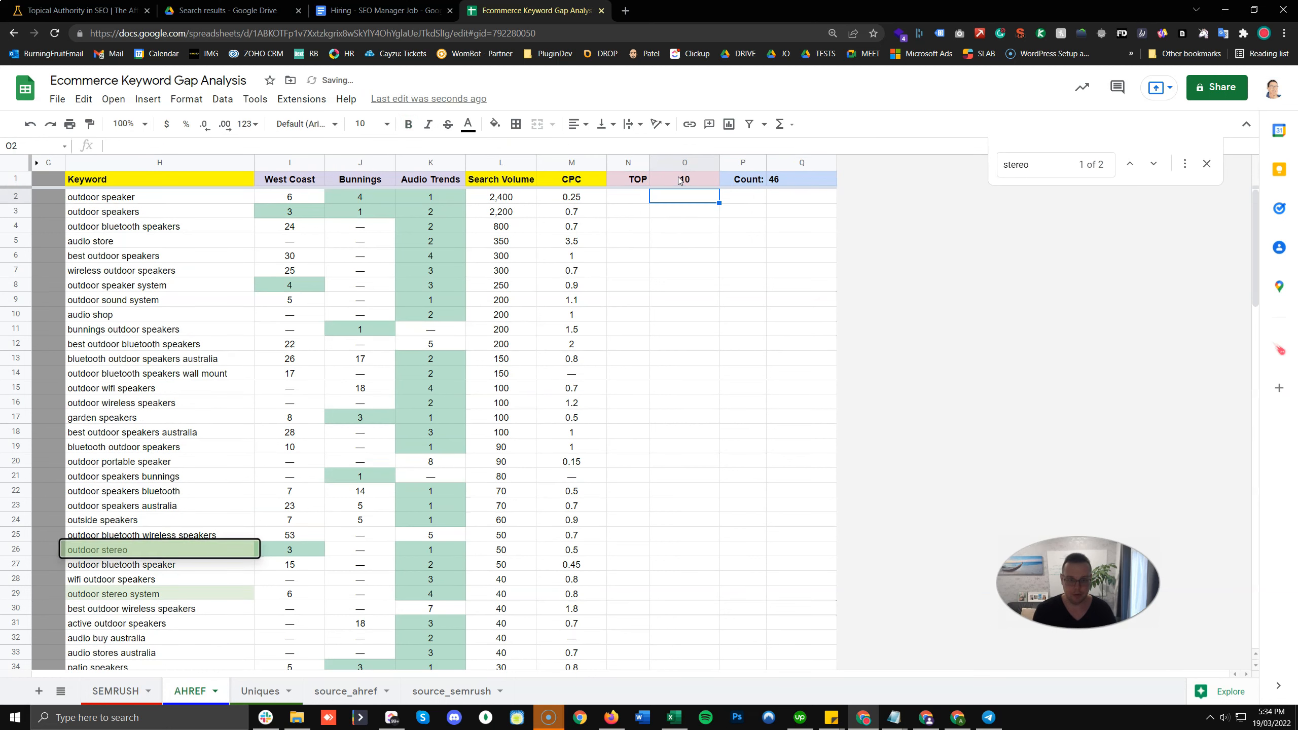
Compare the Count cells of the AHREF and SEMRUSH sheets at the TOP 10 threshold
left_click(679, 179)
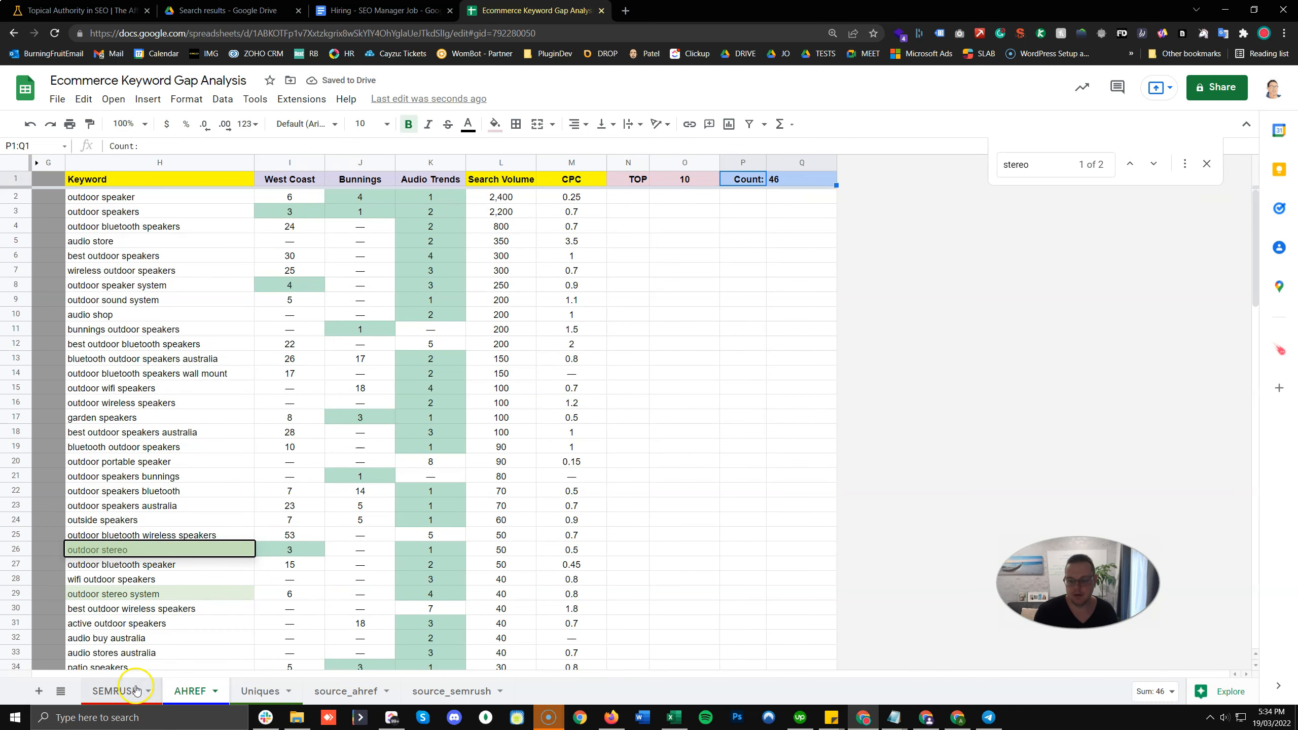
left_click(116, 690)
left_click(740, 197)
left_click(743, 179)
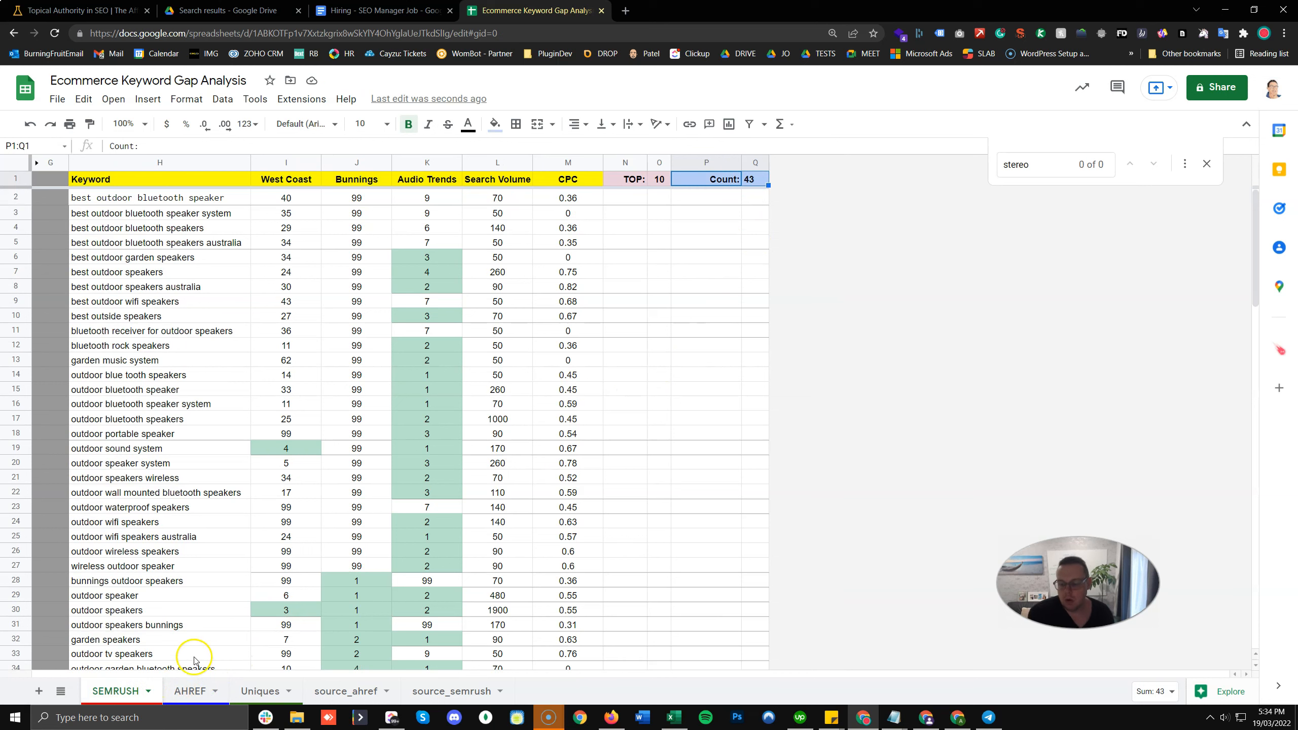
left_click(192, 692)
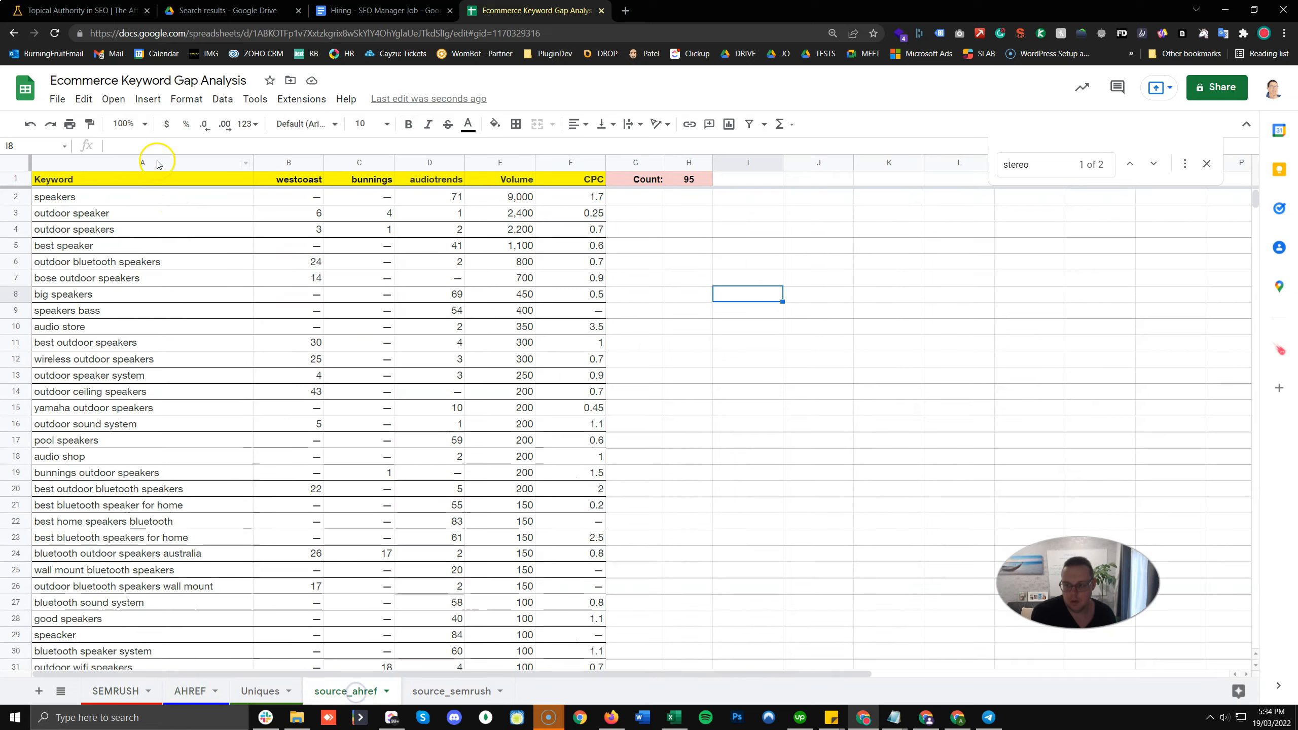
Check the full keyword columns and their totals on the source_ahref and source_semrush sheets
left_click(155, 162)
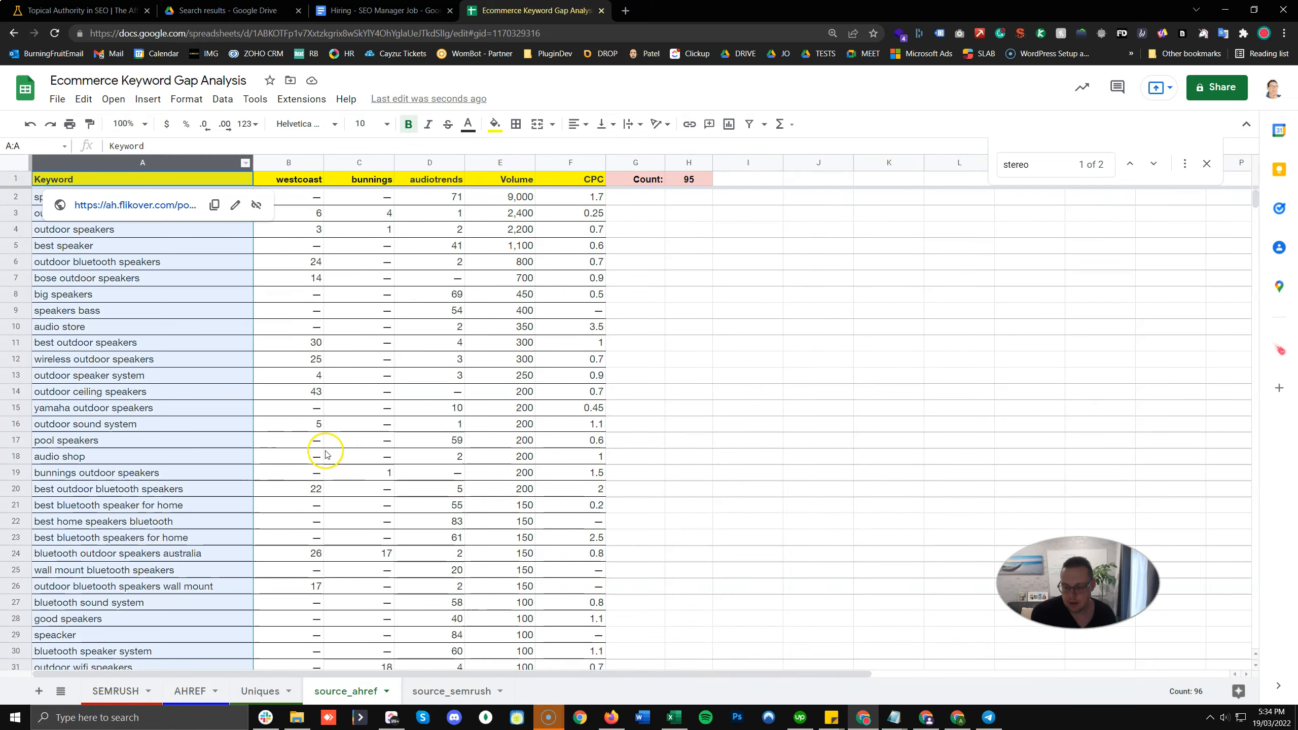
scroll(326, 454, "down", 20)
scroll(536, 478, "up", 5)
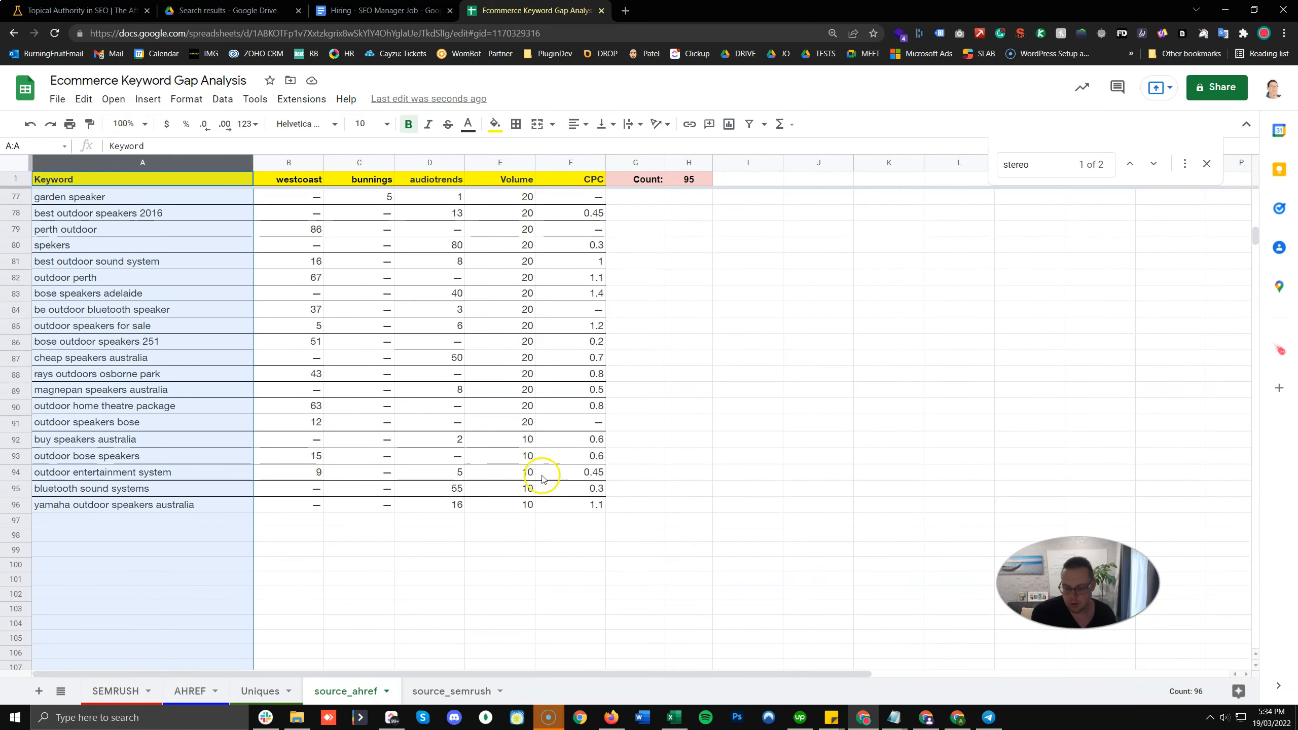
left_click(451, 687)
left_click(189, 248)
left_click(192, 162)
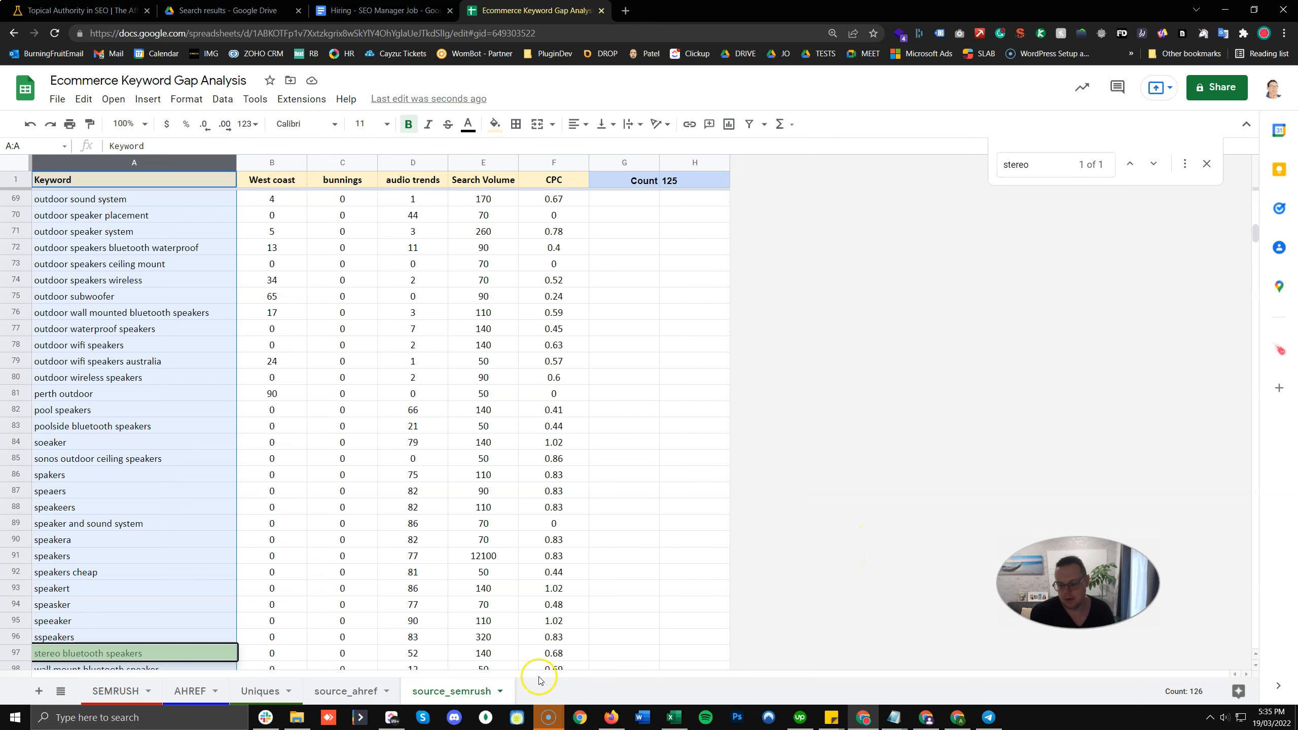
Return to the Uniques sheet by way of the AHREF sheet, check the refreshed Ahrefs-only list, and close the "stereo" search
left_click(215, 685)
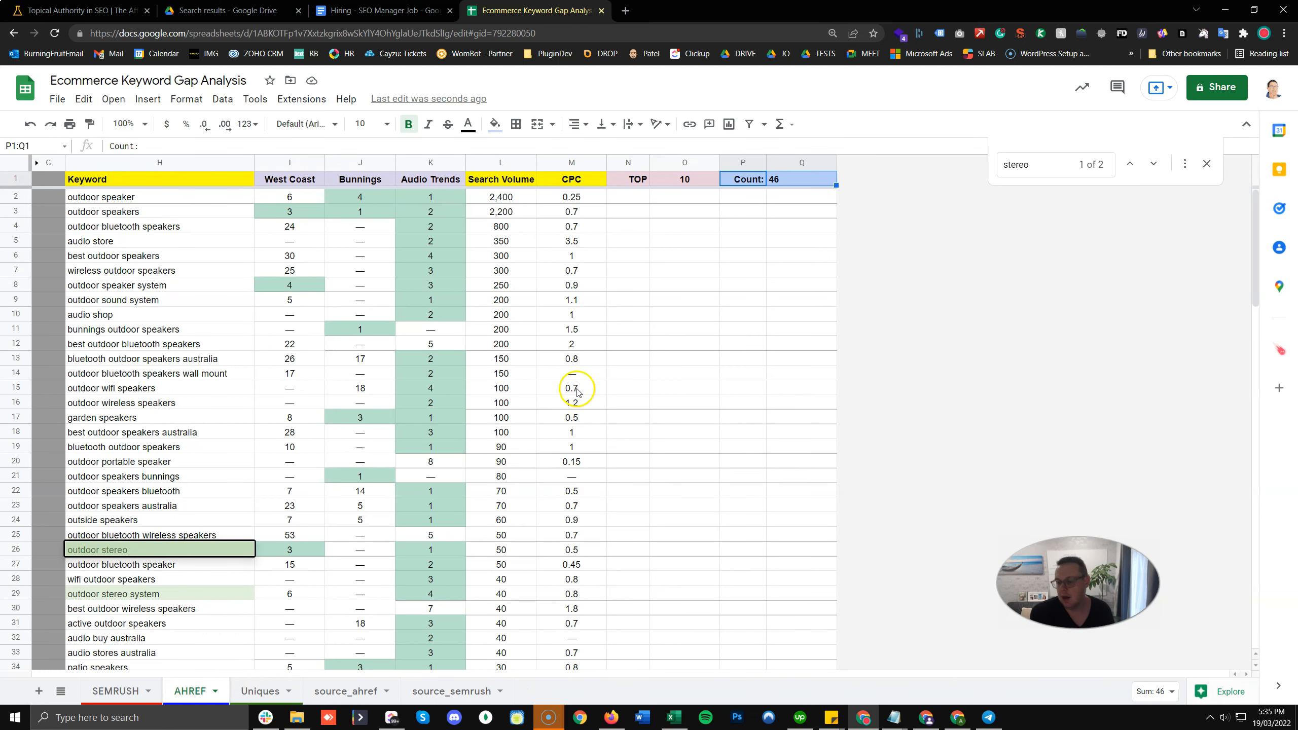
left_click(627, 365)
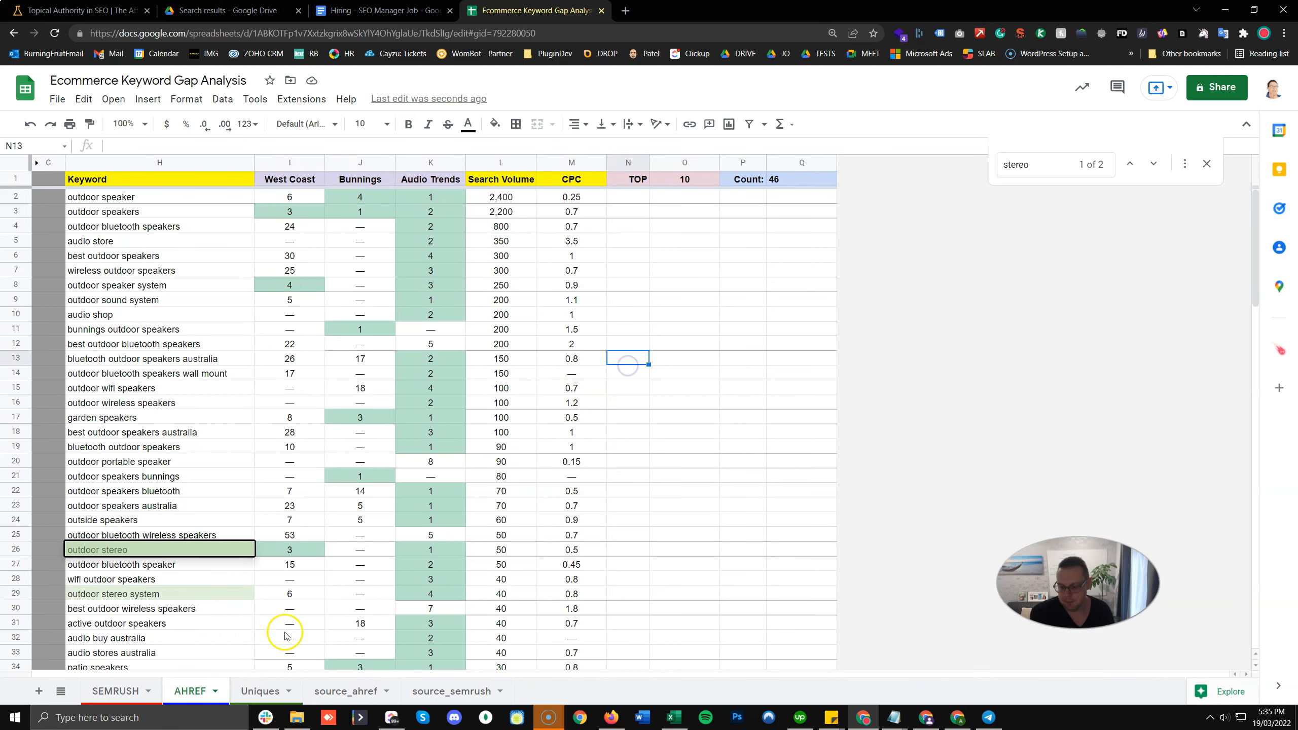
left_click(260, 690)
left_click(380, 361)
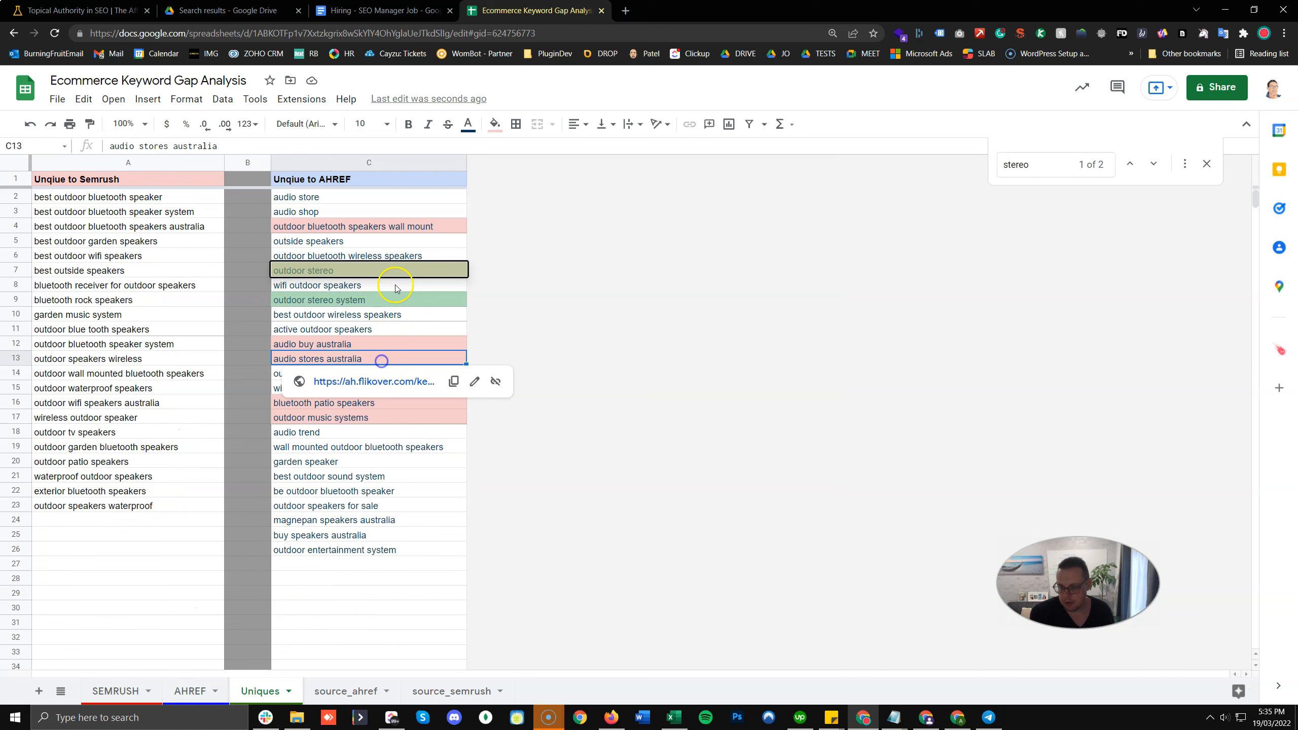
left_click(404, 242)
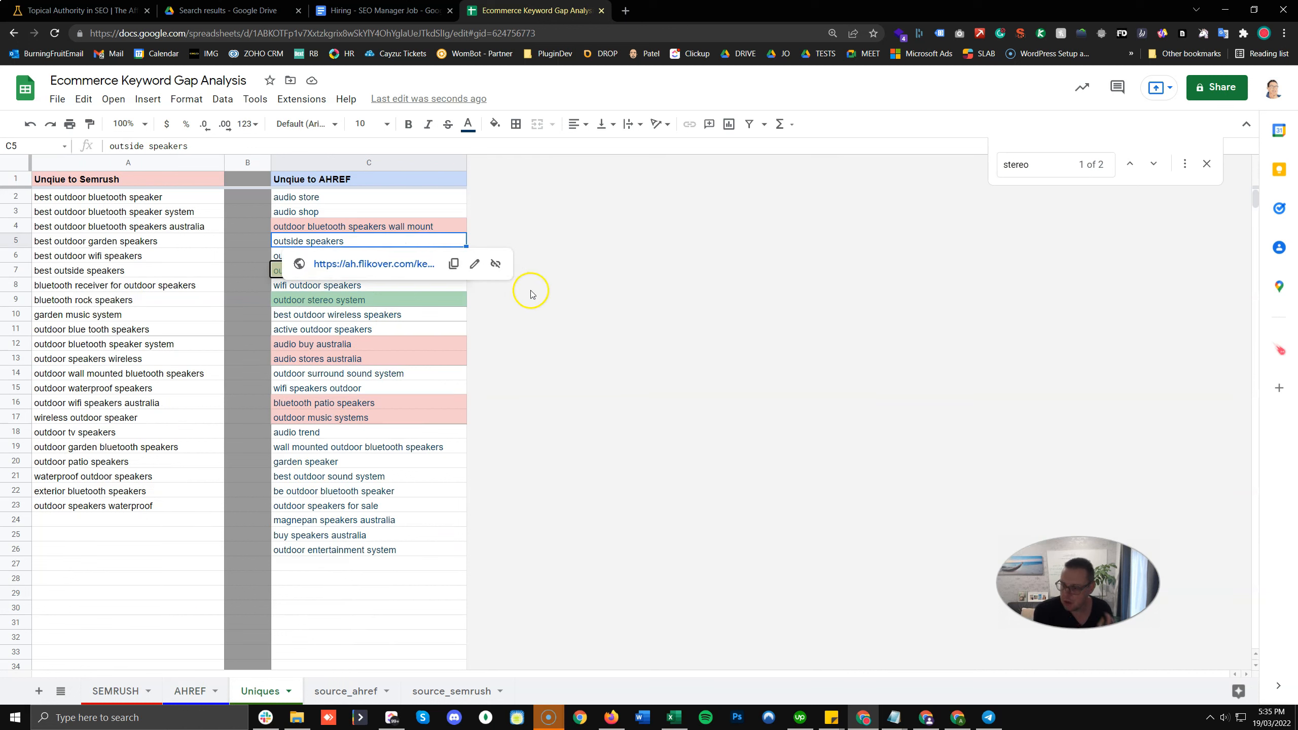
left_click(1207, 163)
Review the Ahrefs-only keywords in column C of Uniques, such as "outdoor surround sound system" and "magnepan speakers australia"
left_click(309, 555)
left_click(593, 376)
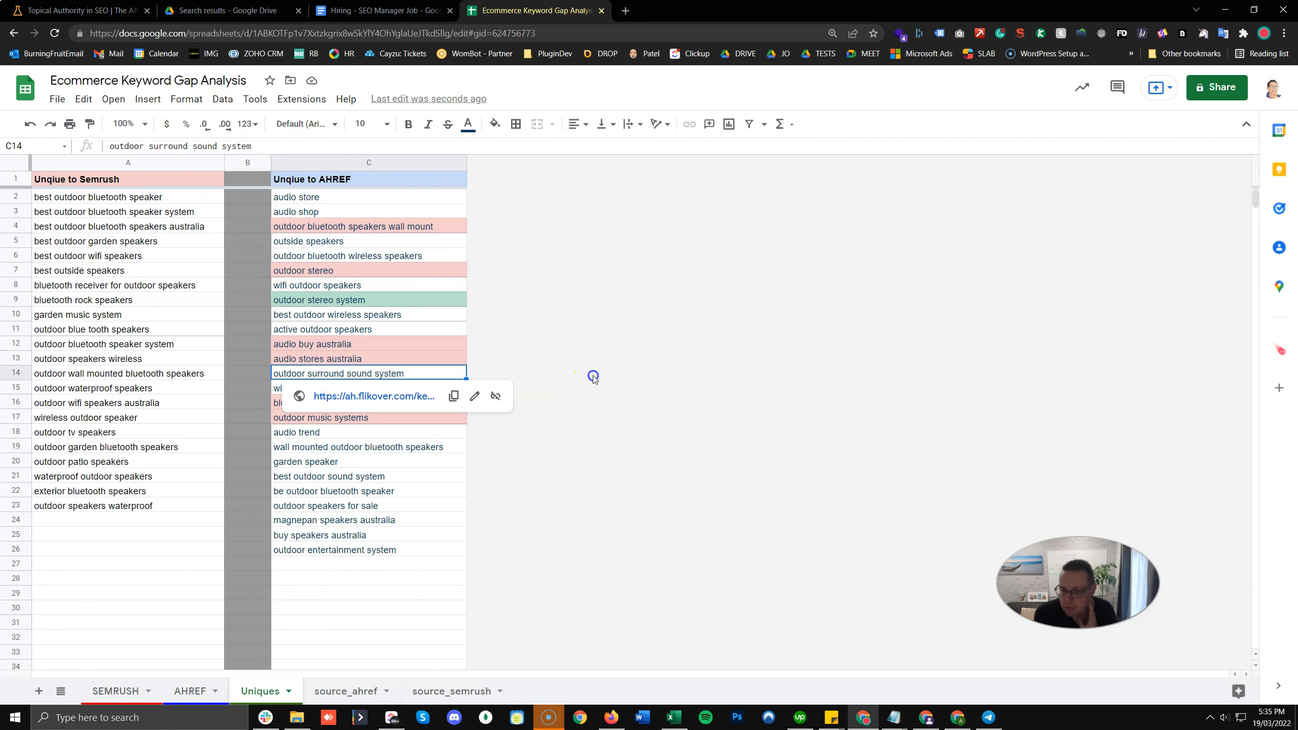
left_click(518, 523)
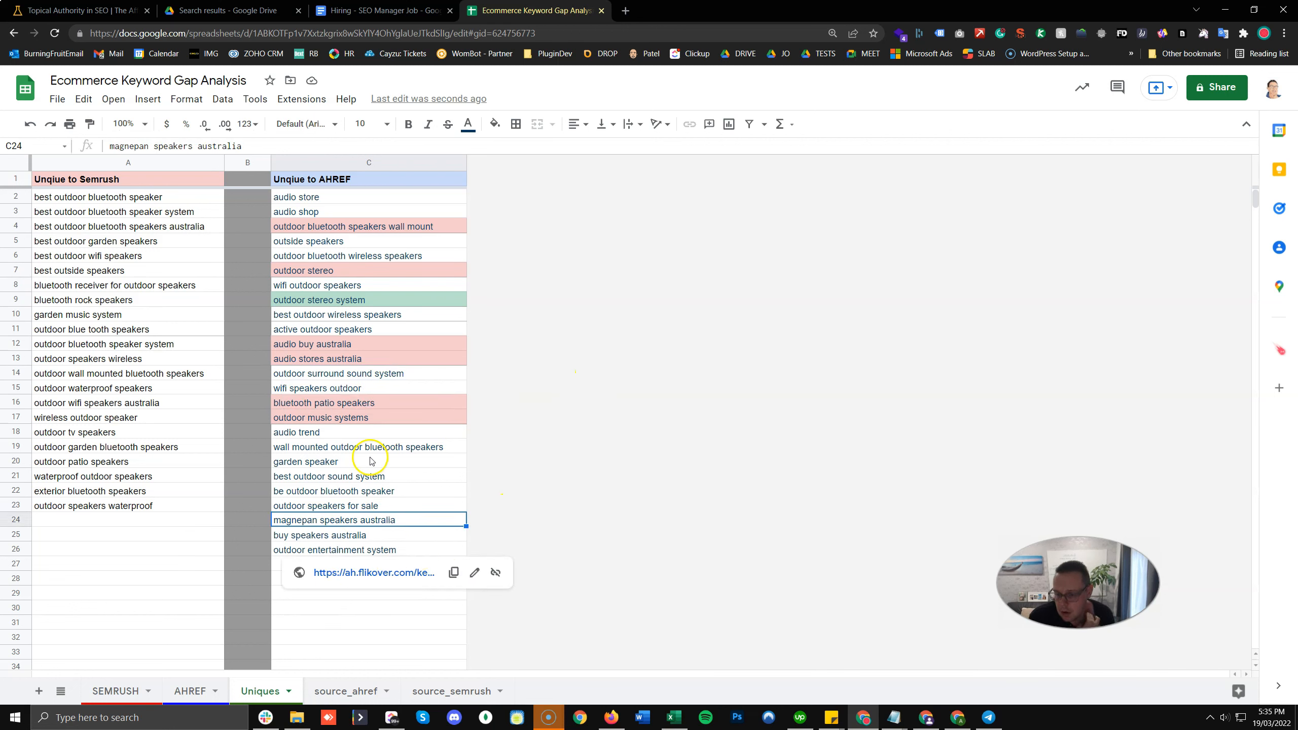
mouse_move(445, 460)
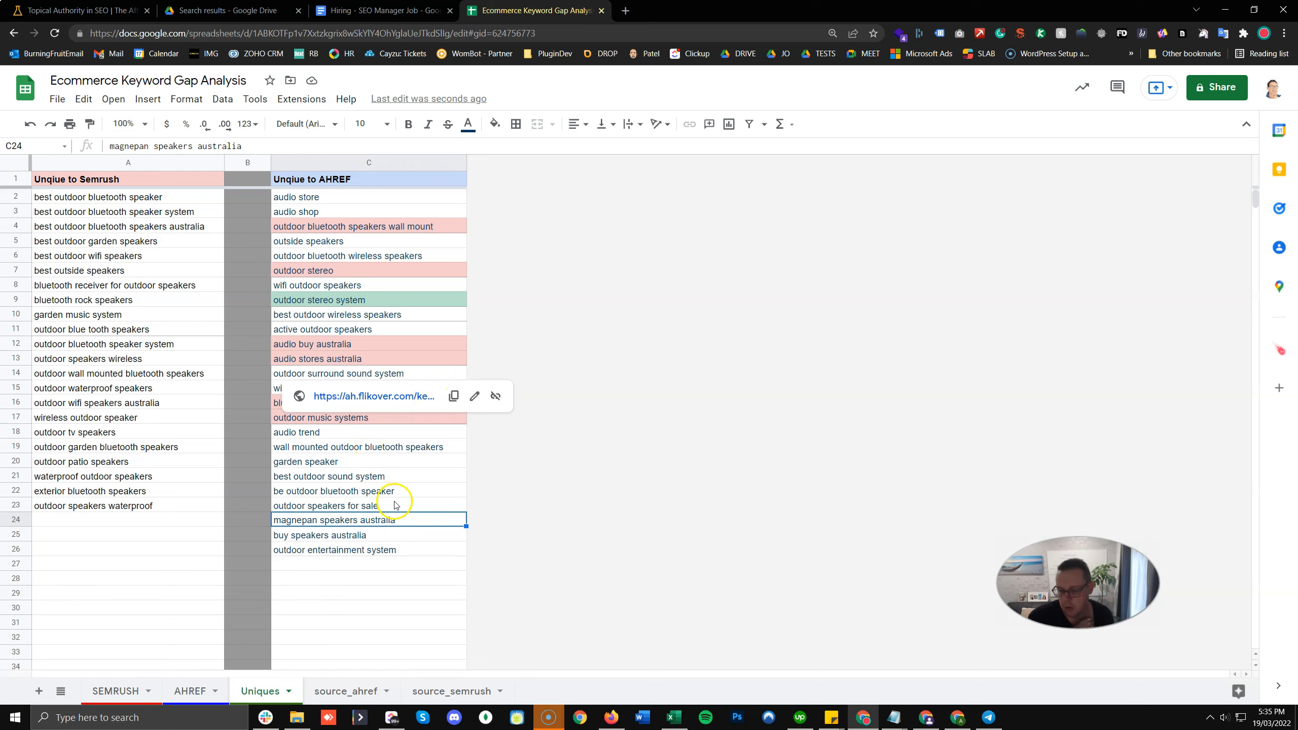
mouse_move(392, 466)
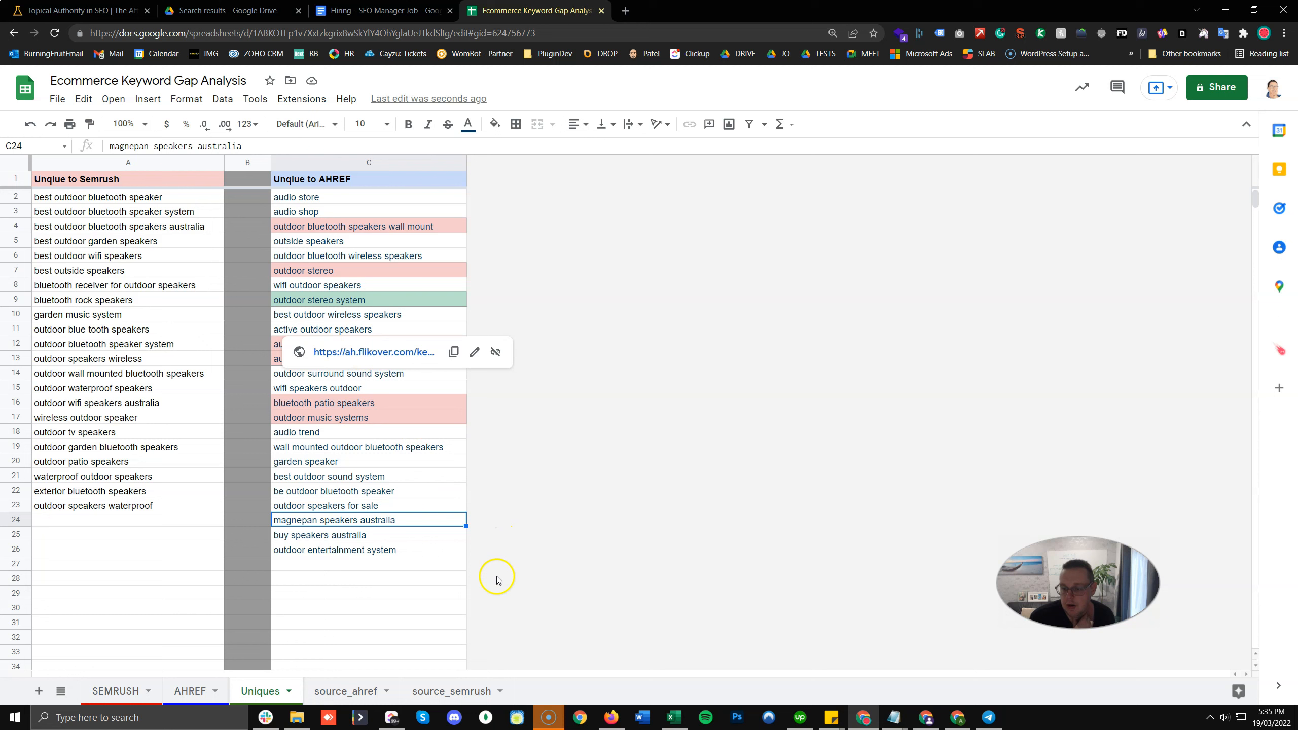
left_click(547, 626)
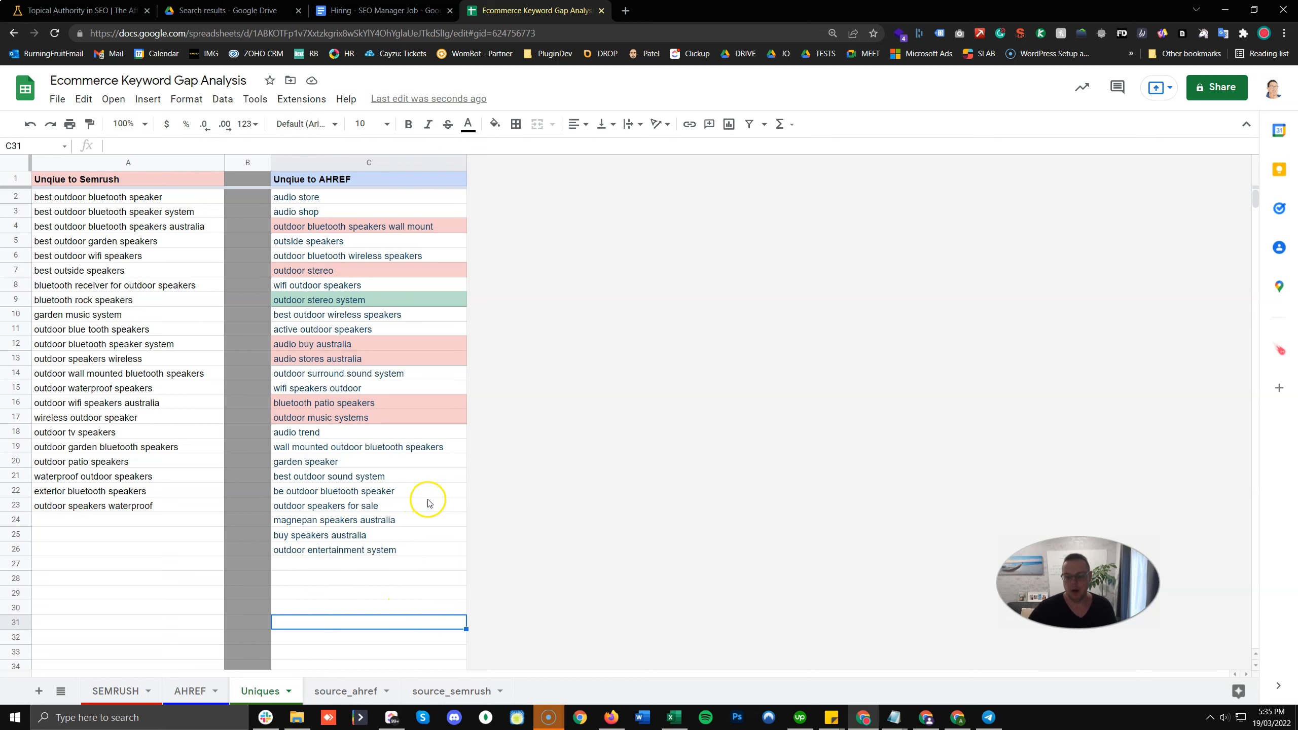
Inspect the COUNTA(H2:H) formula in Q1 of the AHREF sheet and select the keyword column H it counts
left_click(192, 691)
left_click(691, 180)
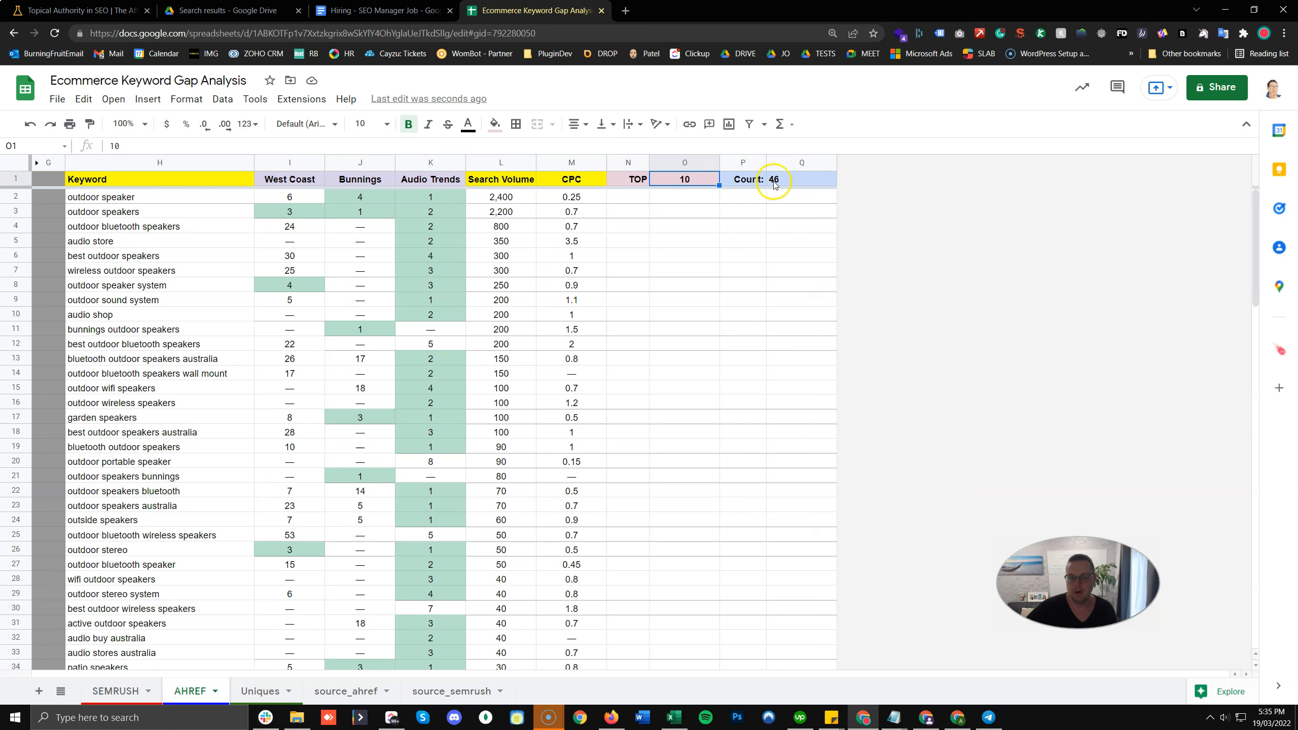
key("Left")
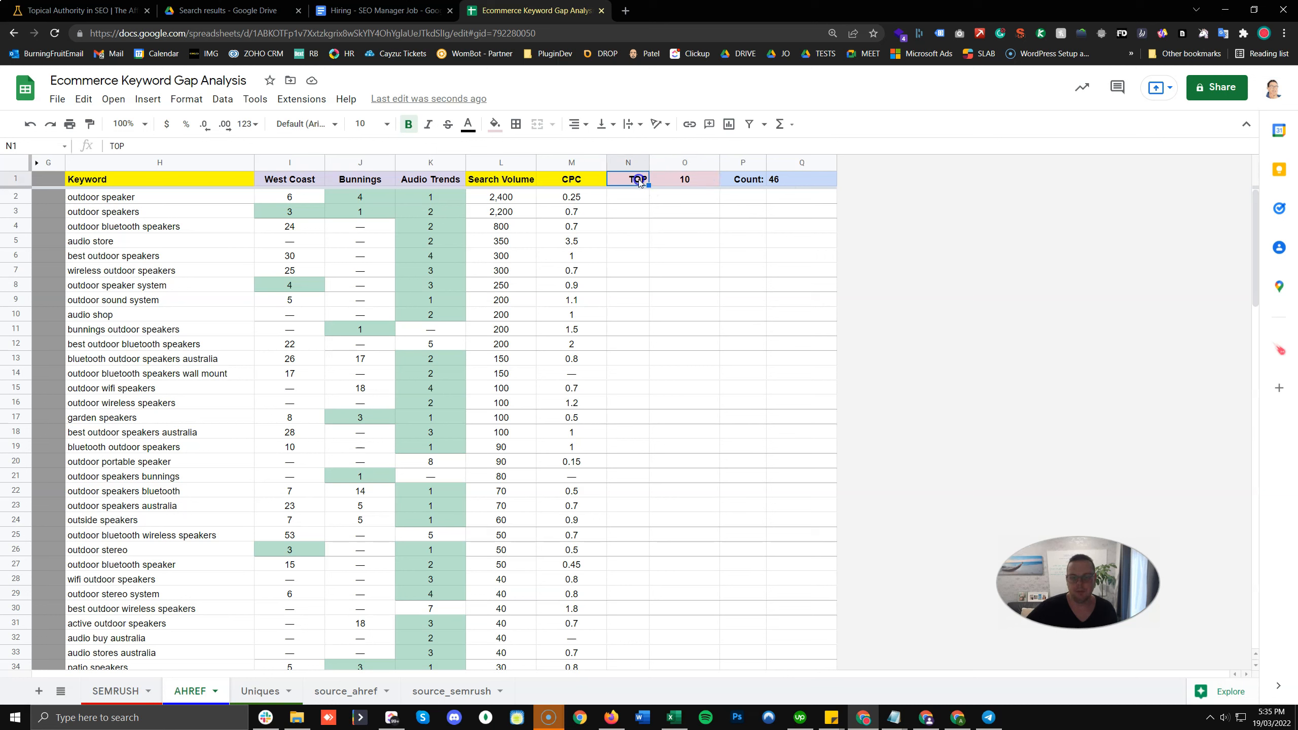
double_click(770, 185)
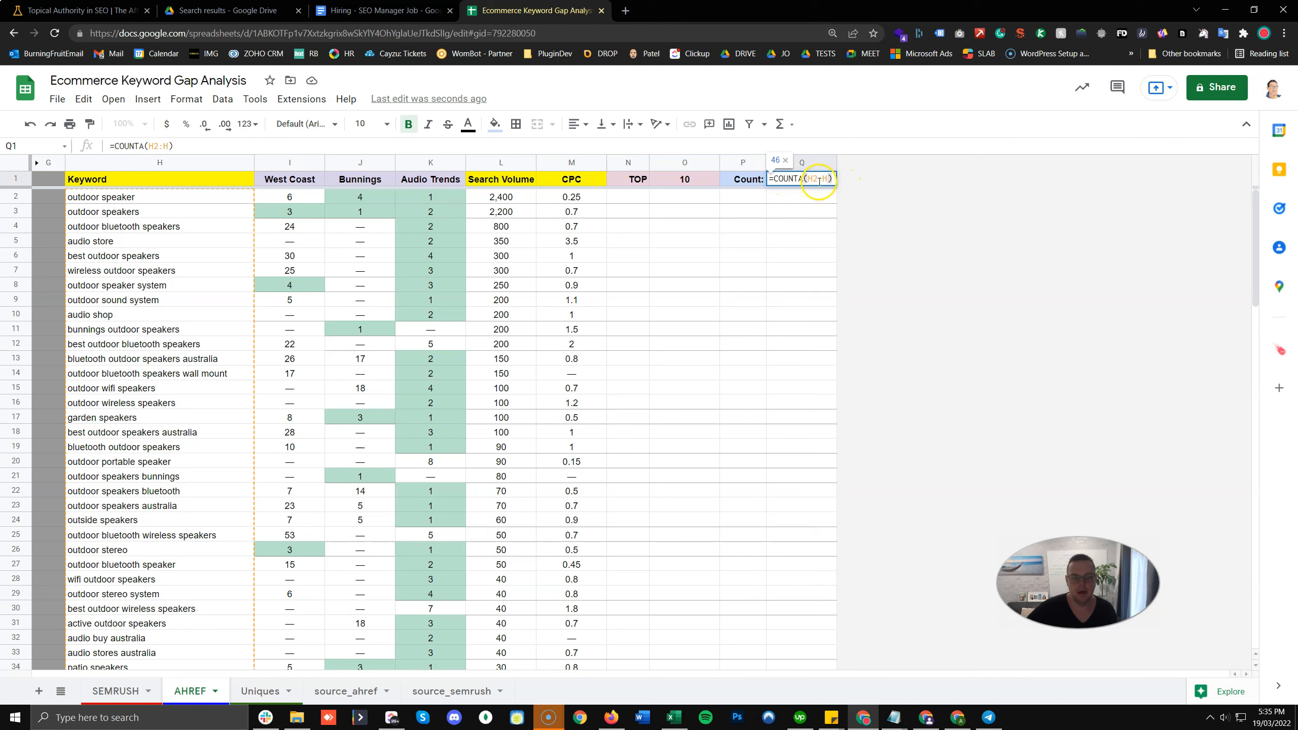
left_click_drag(808, 179, 831, 182)
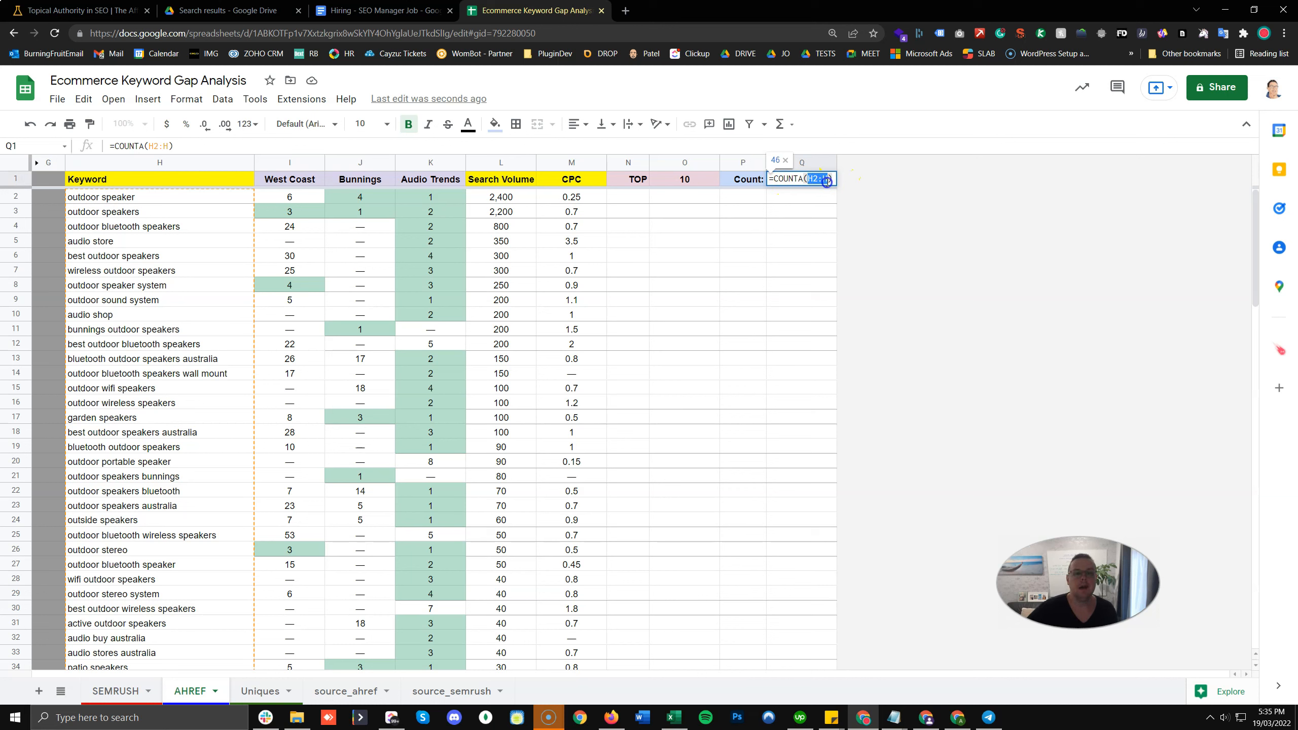
left_click_drag(833, 182, 821, 182)
left_click(792, 253)
left_click(819, 177)
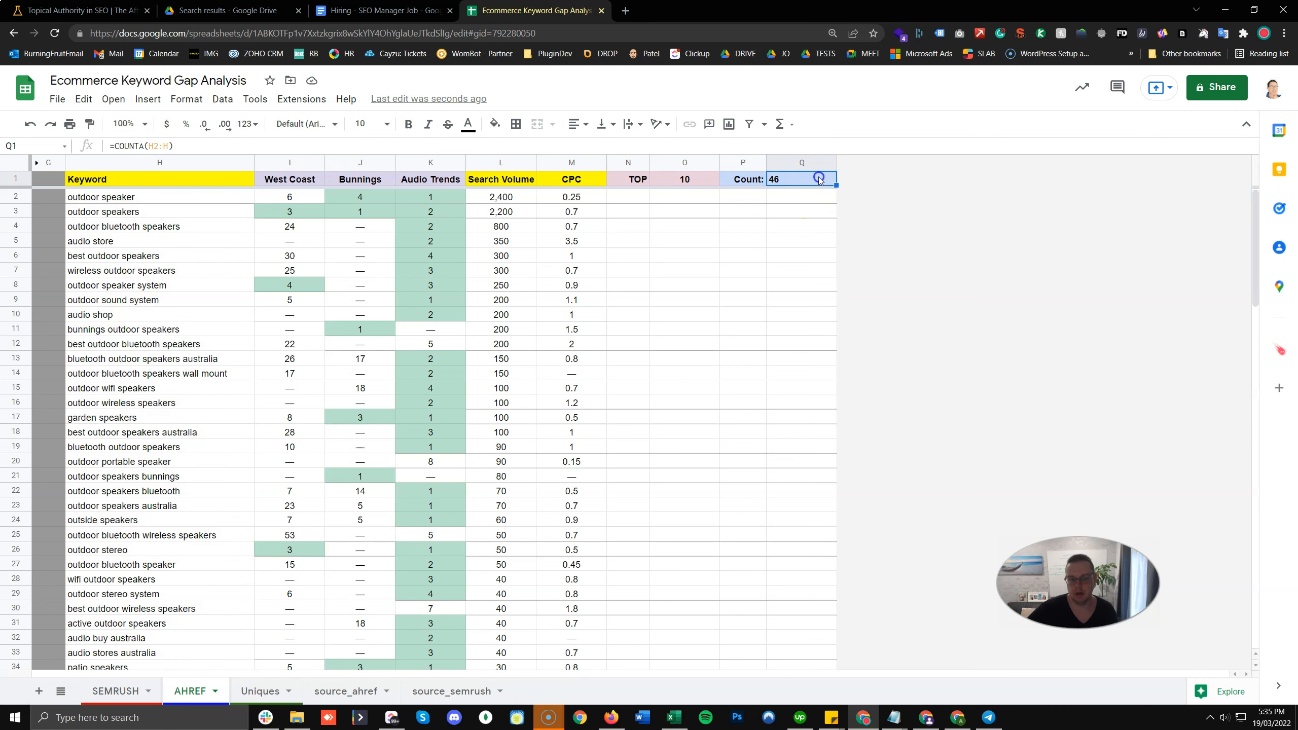
left_click(230, 161)
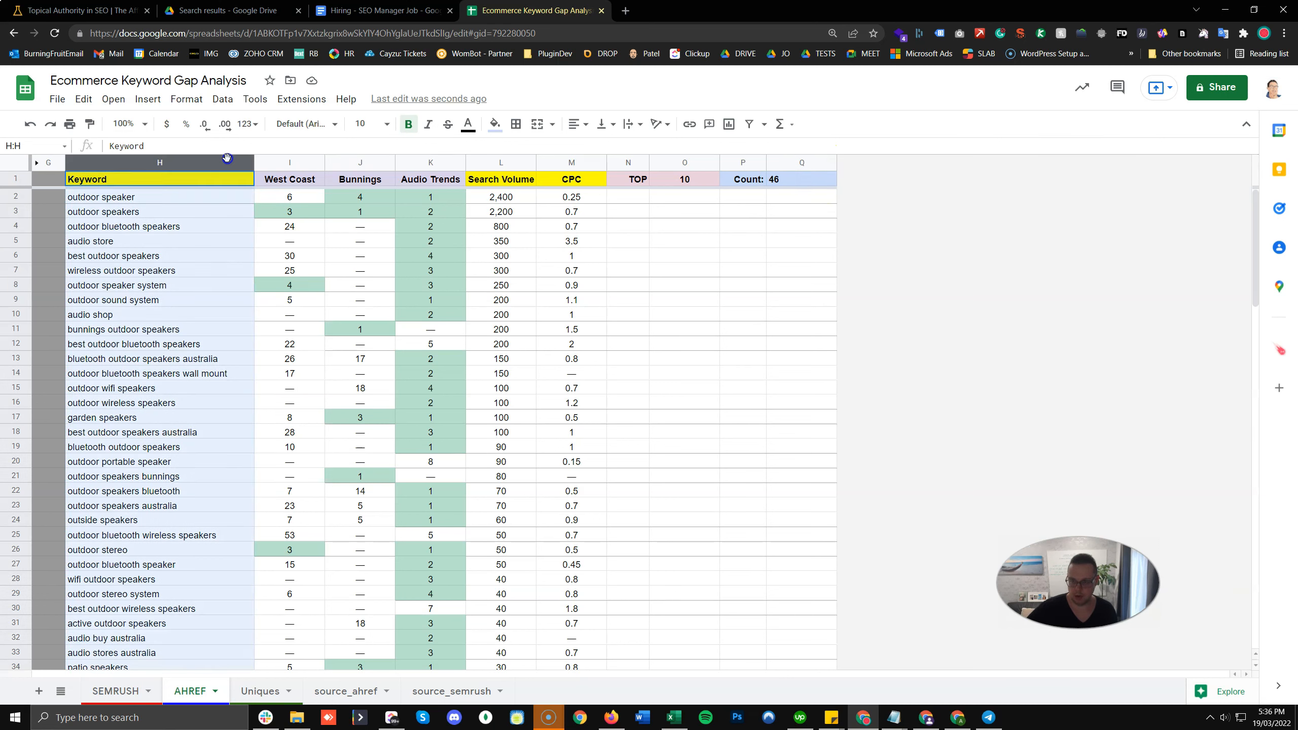
Inspect the FILTER formula in H2 of the AHREF sheet and the TOP threshold cell O1 it references
left_click(512, 210)
left_click(150, 196)
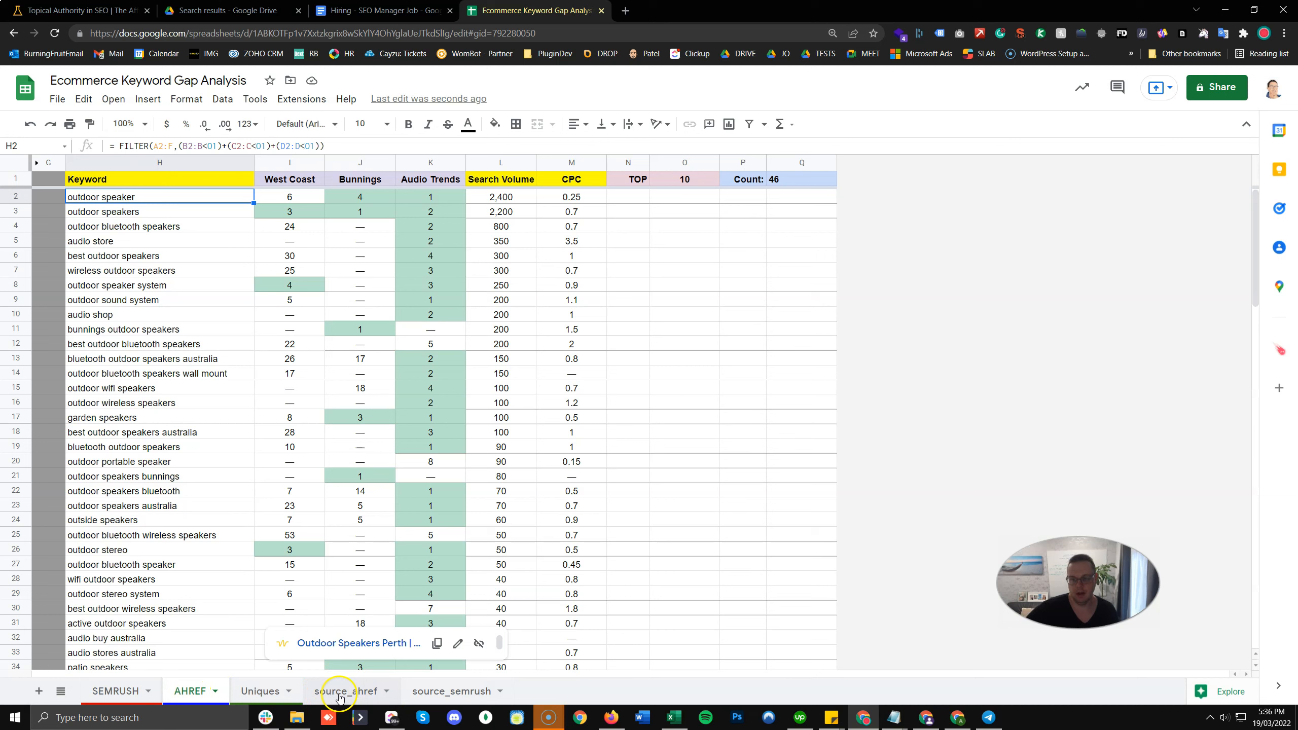
left_click(180, 146)
left_click(368, 144)
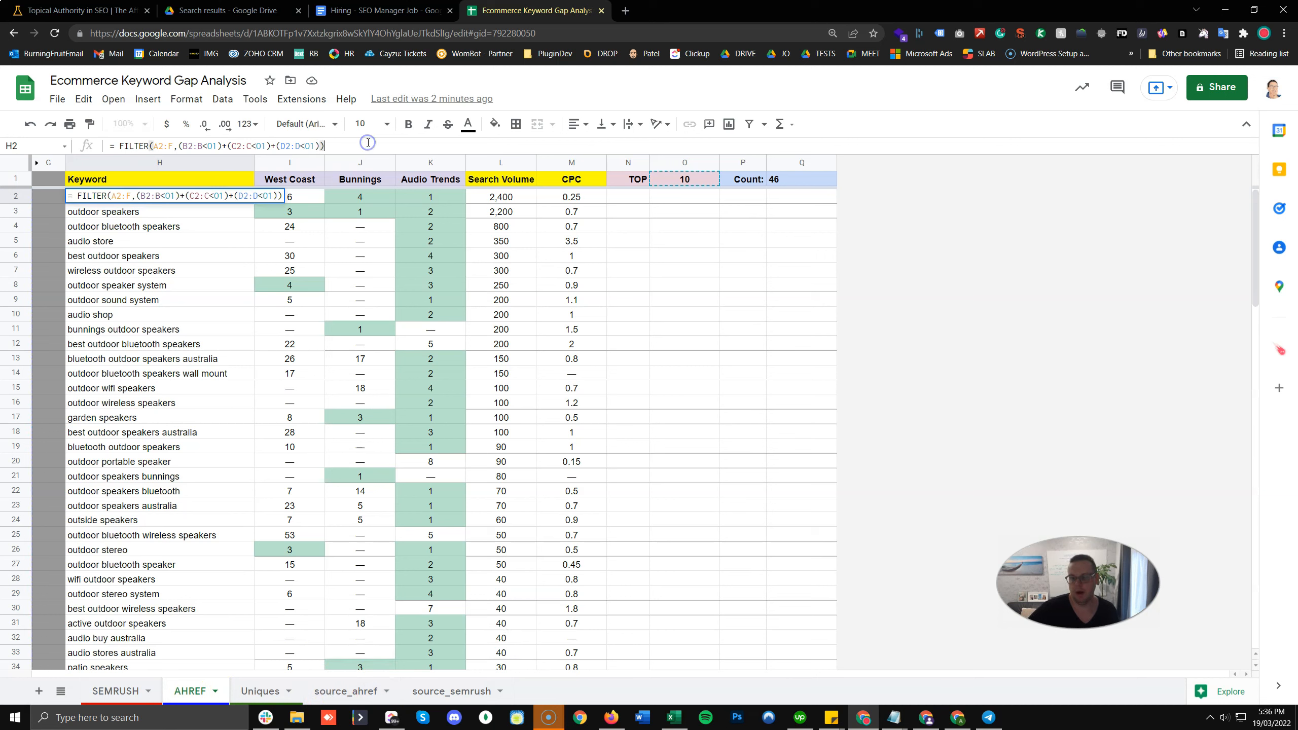
double_click(307, 146)
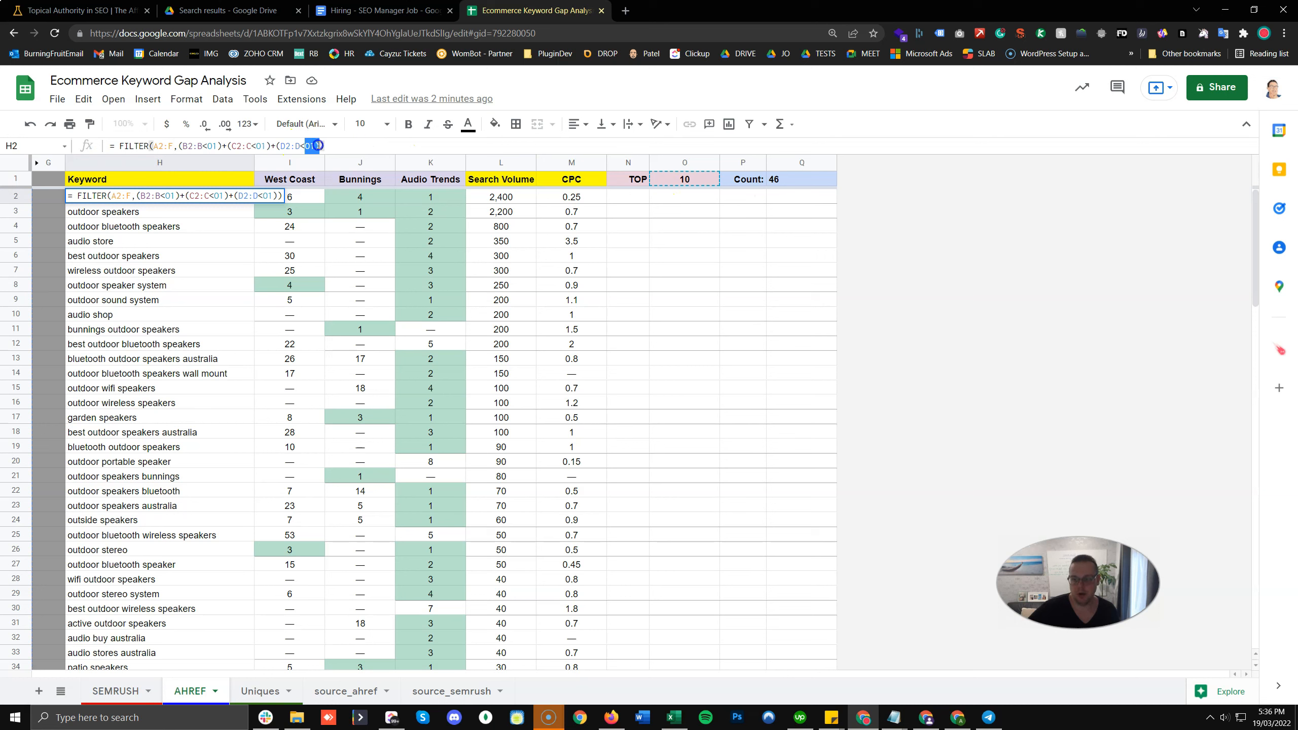
left_click(685, 163)
left_click(698, 180)
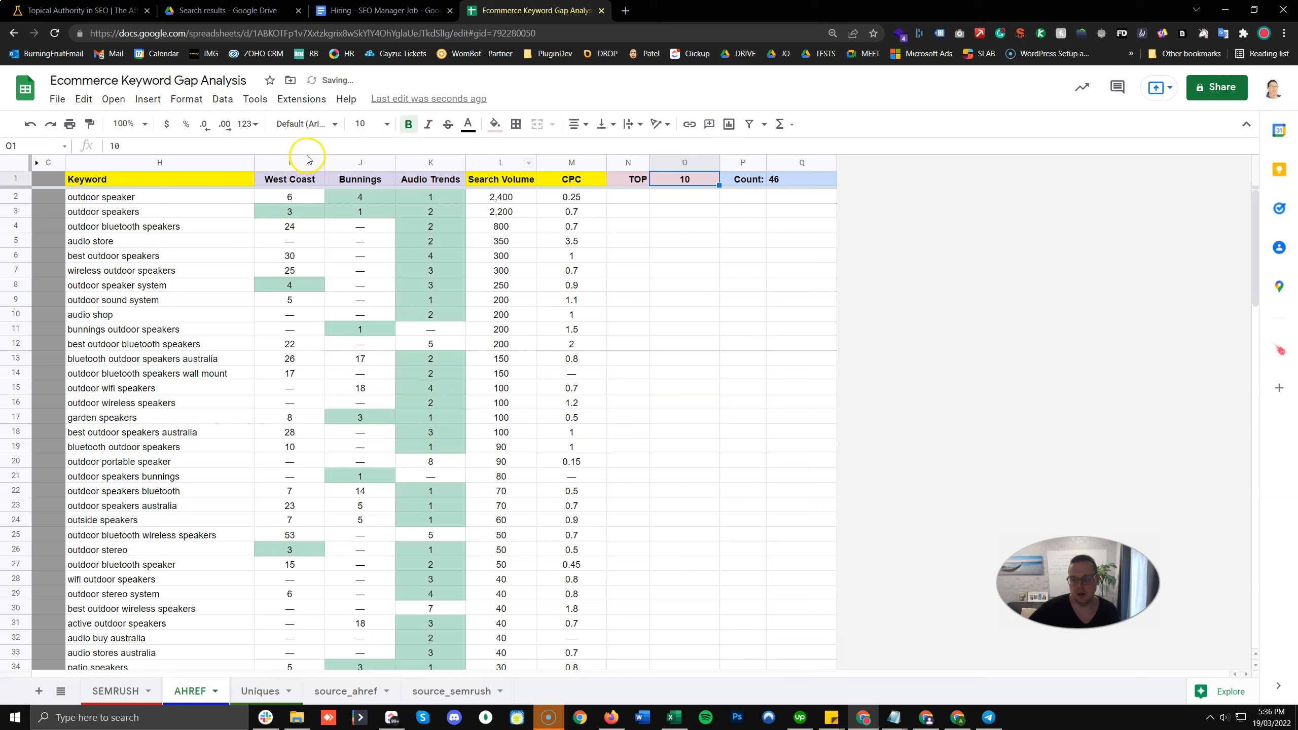
left_click(179, 196)
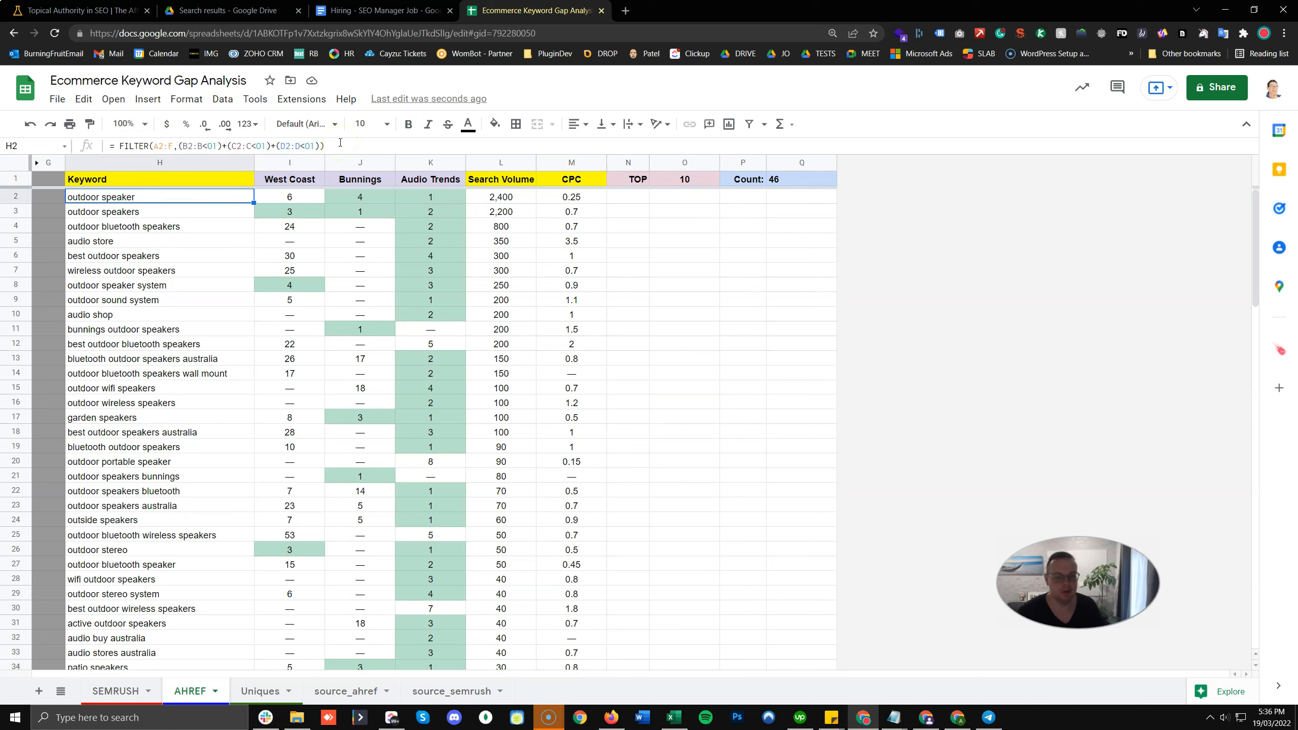
Glance at the SEMRUSH sheet, then review the AHREF keywords against the West Coast, Bunnings and Audio Trends ranking columns
mouse_move(281, 378)
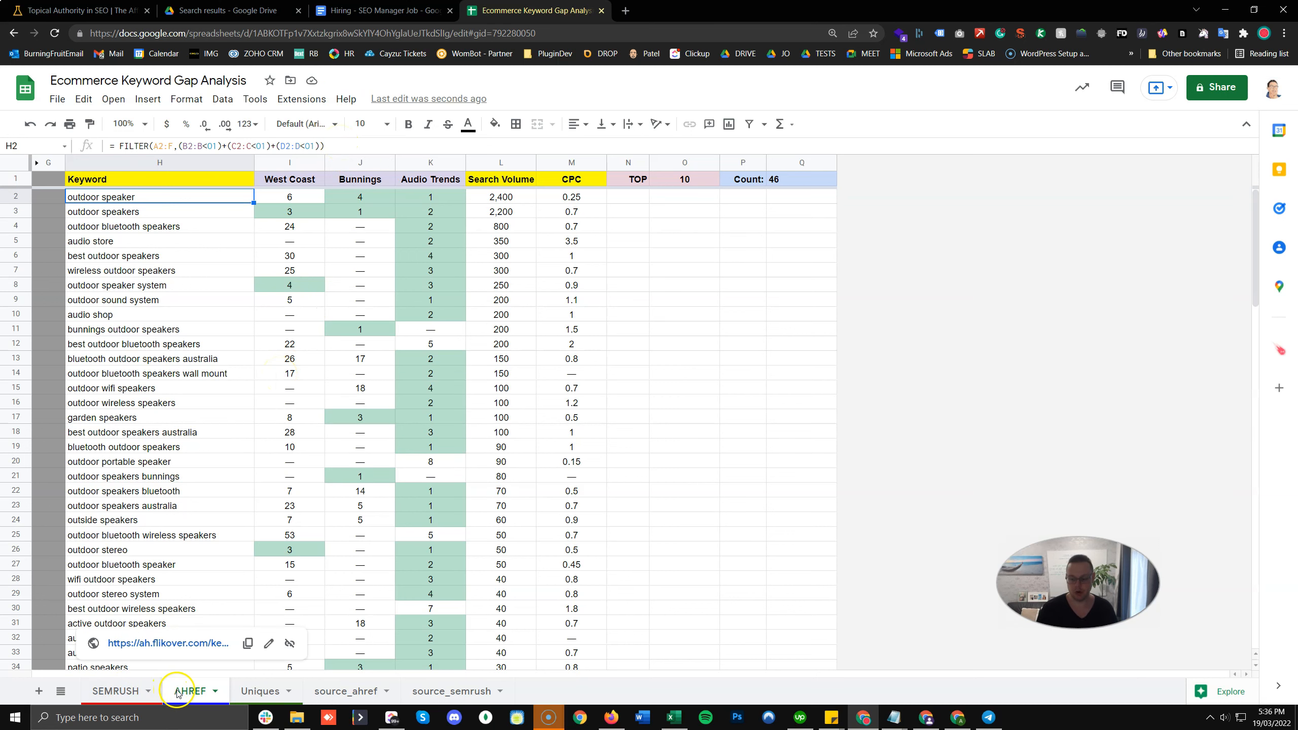
left_click(122, 691)
left_click(188, 692)
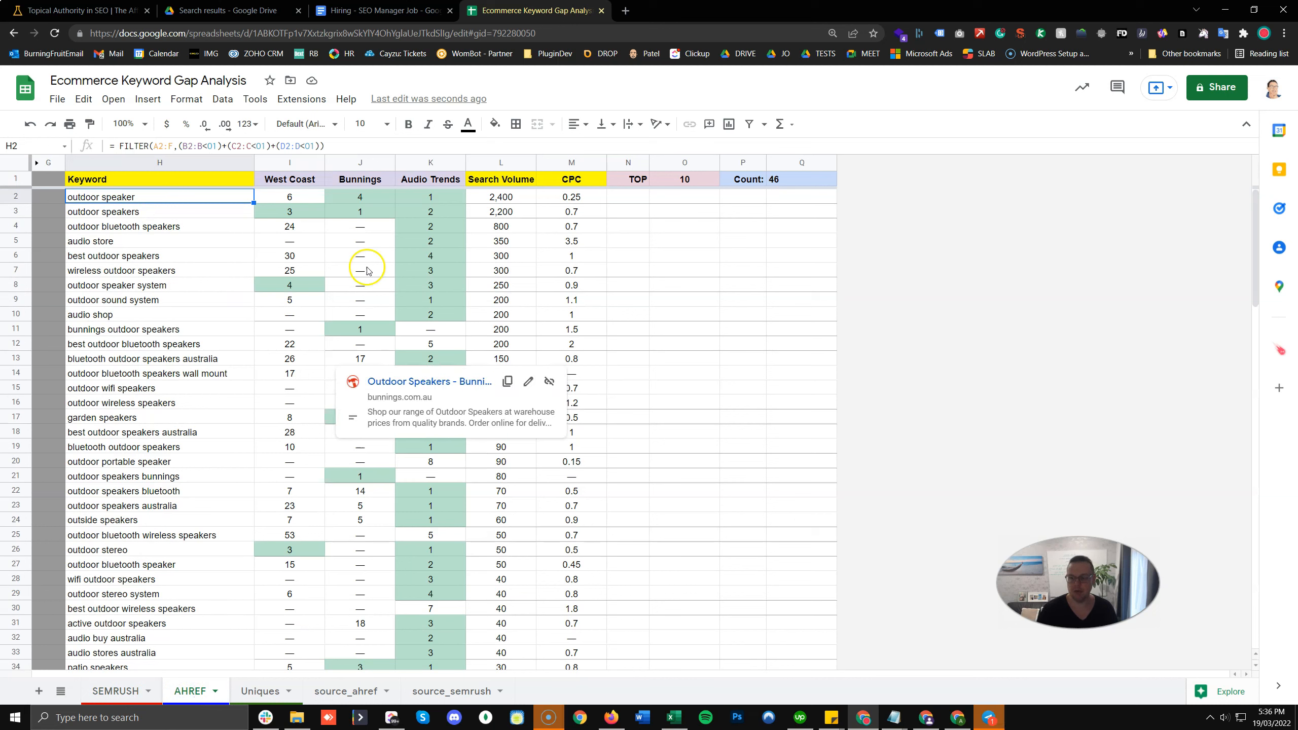
left_click(174, 286)
left_click(186, 215)
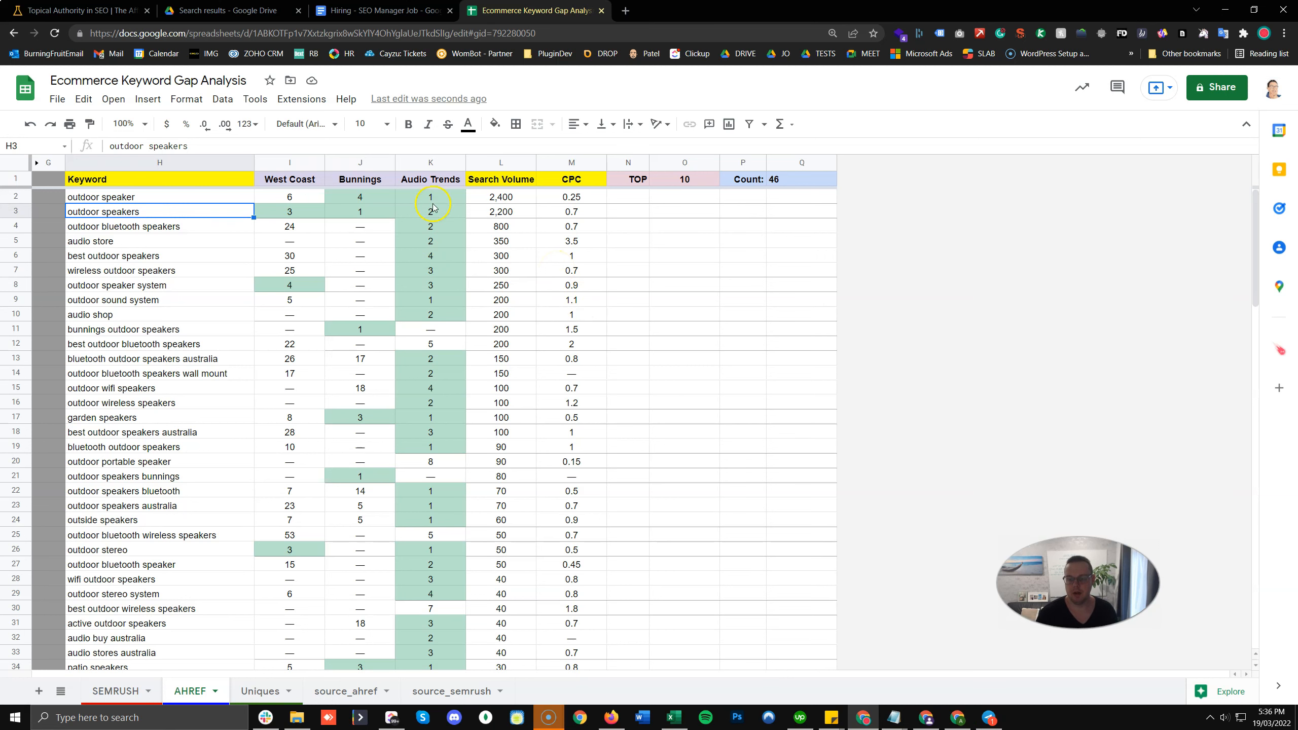
left_click_drag(206, 164, 434, 179)
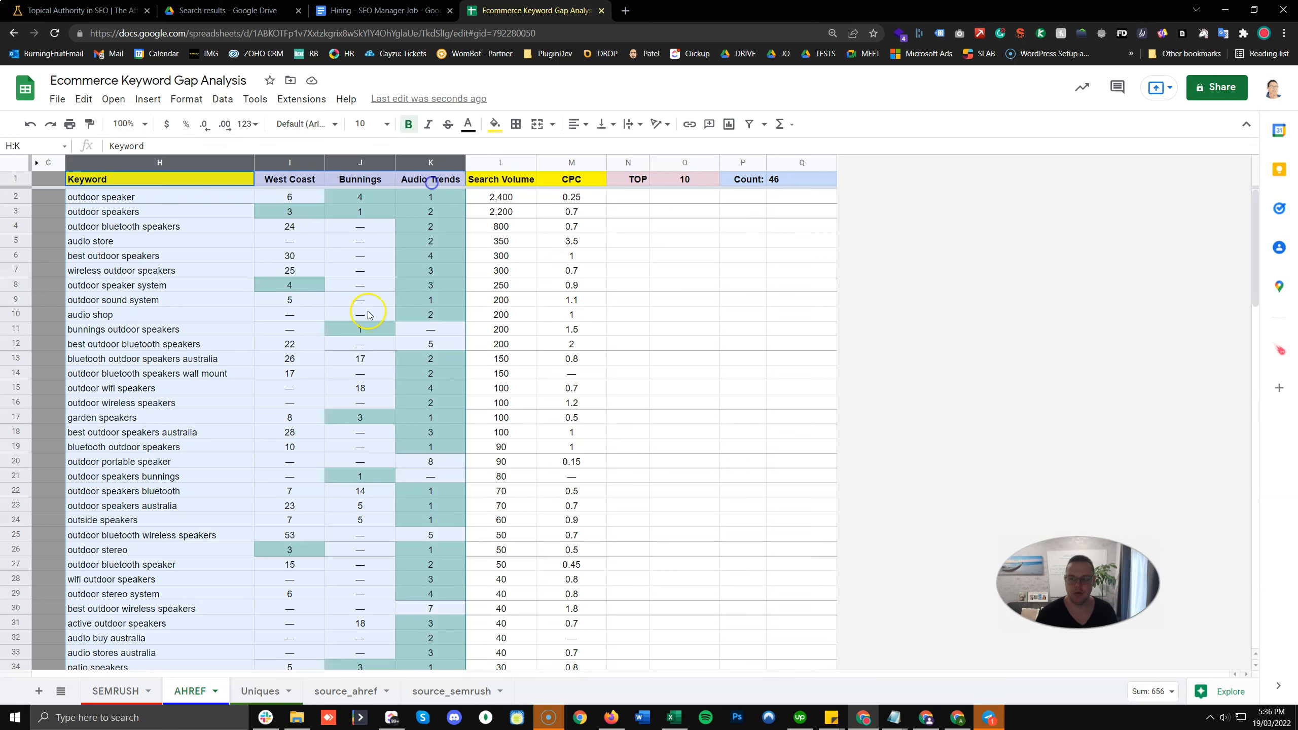
left_click(125, 285)
left_click(138, 418)
left_click(153, 564)
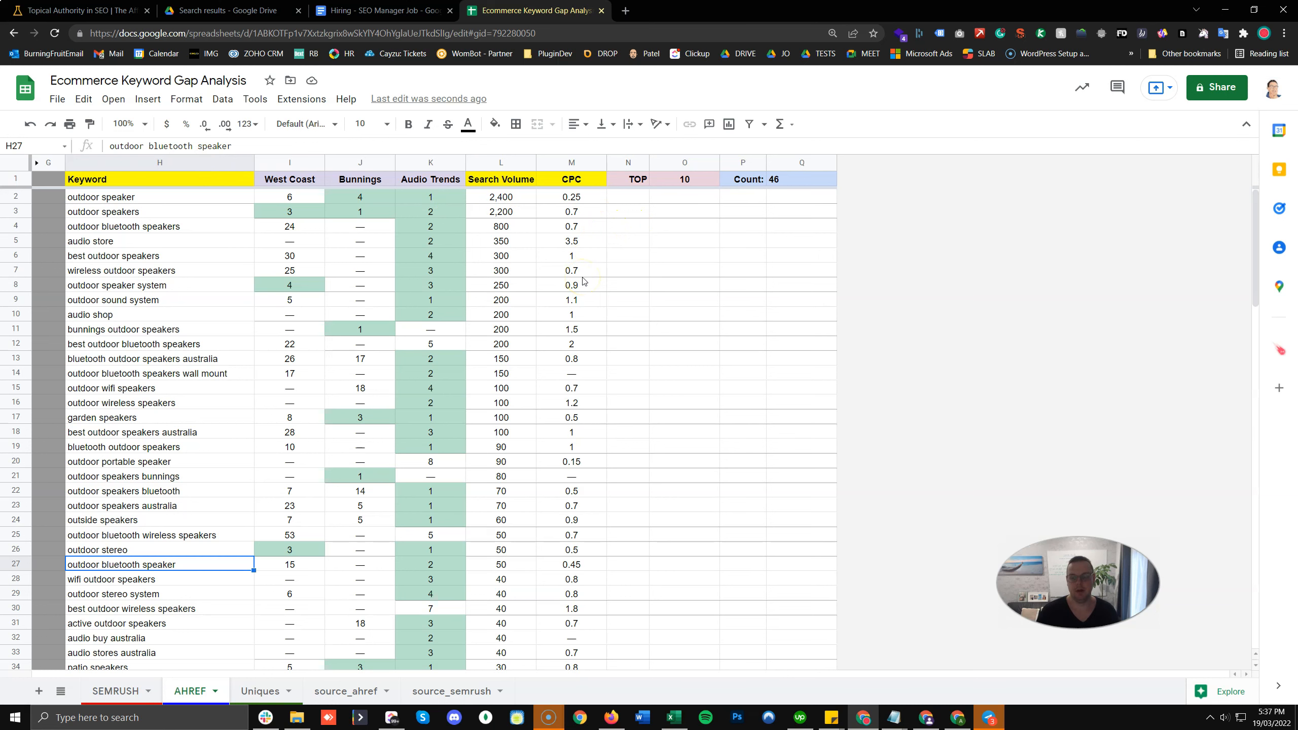
Examine the filtered AHREF results across columns H to M, from Keyword through CPC, including the headers and first keyword
left_click_drag(193, 163, 542, 215)
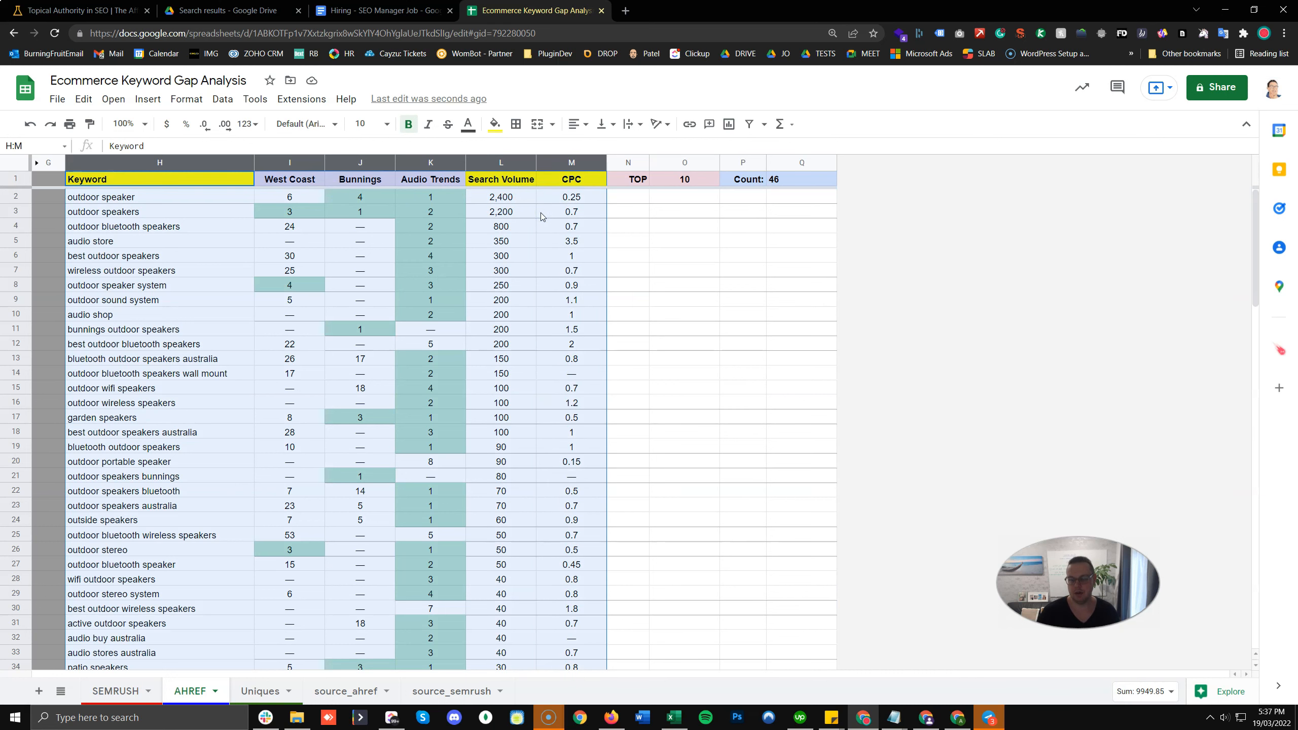
left_click(689, 228)
left_click(207, 179)
left_click(324, 179)
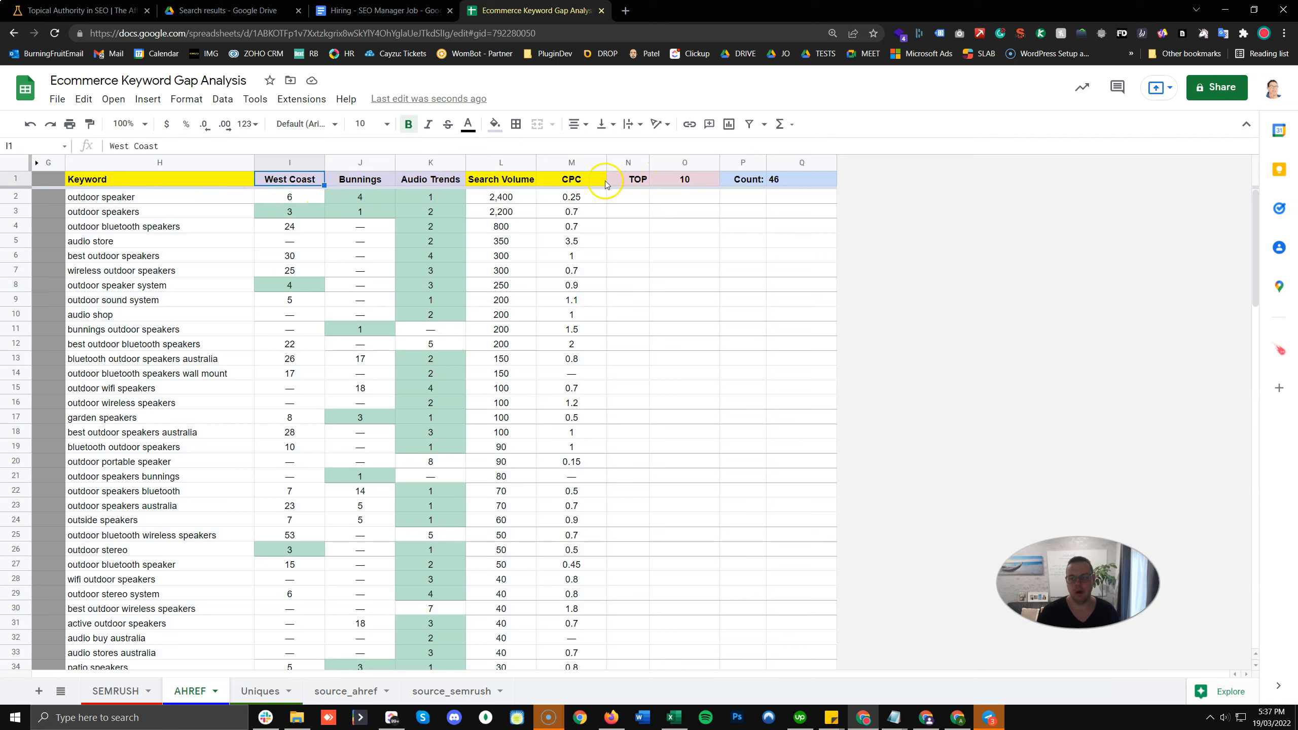
left_click_drag(148, 198, 223, 198)
Set the TOP ranking threshold in O1 of the AHREF sheet to 5 and check the competitor columns
left_click(695, 179)
double_click(695, 179)
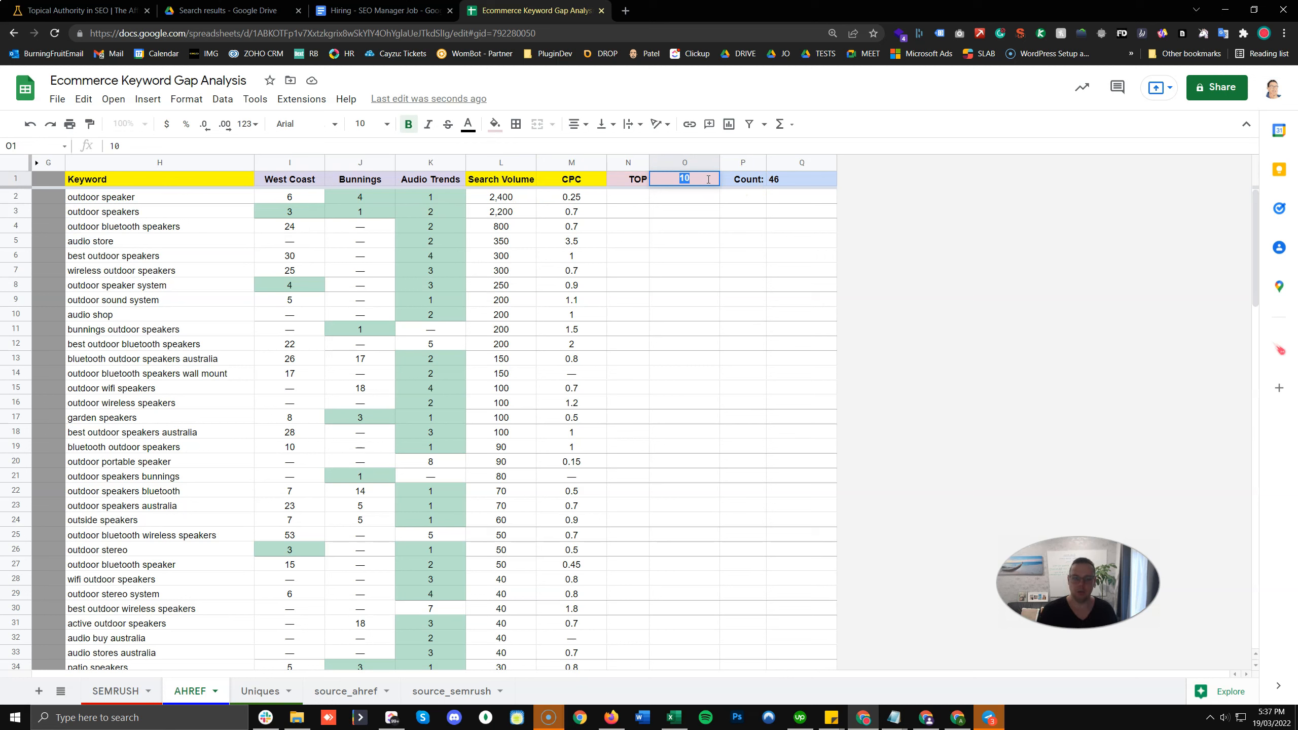
type("54")
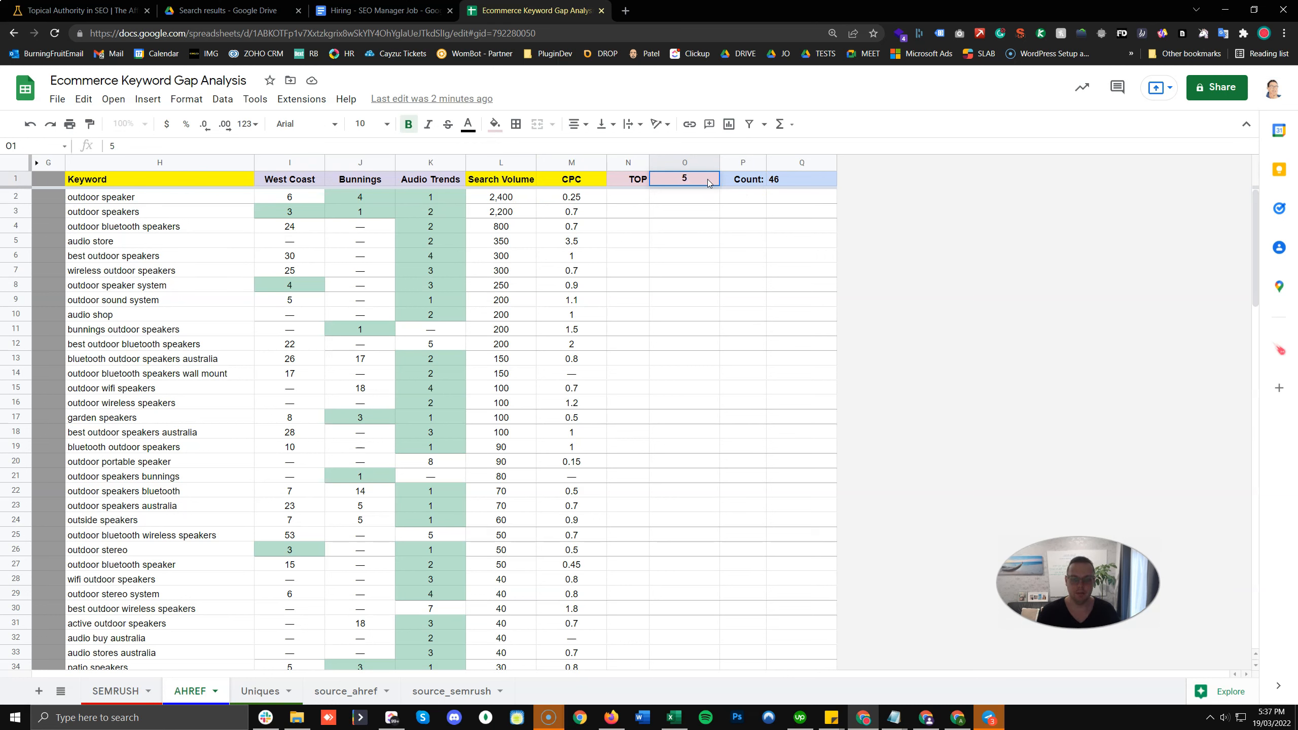
key("Return")
left_click(280, 178)
left_click(373, 176)
left_click(449, 168)
left_click(185, 195)
left_click(615, 230)
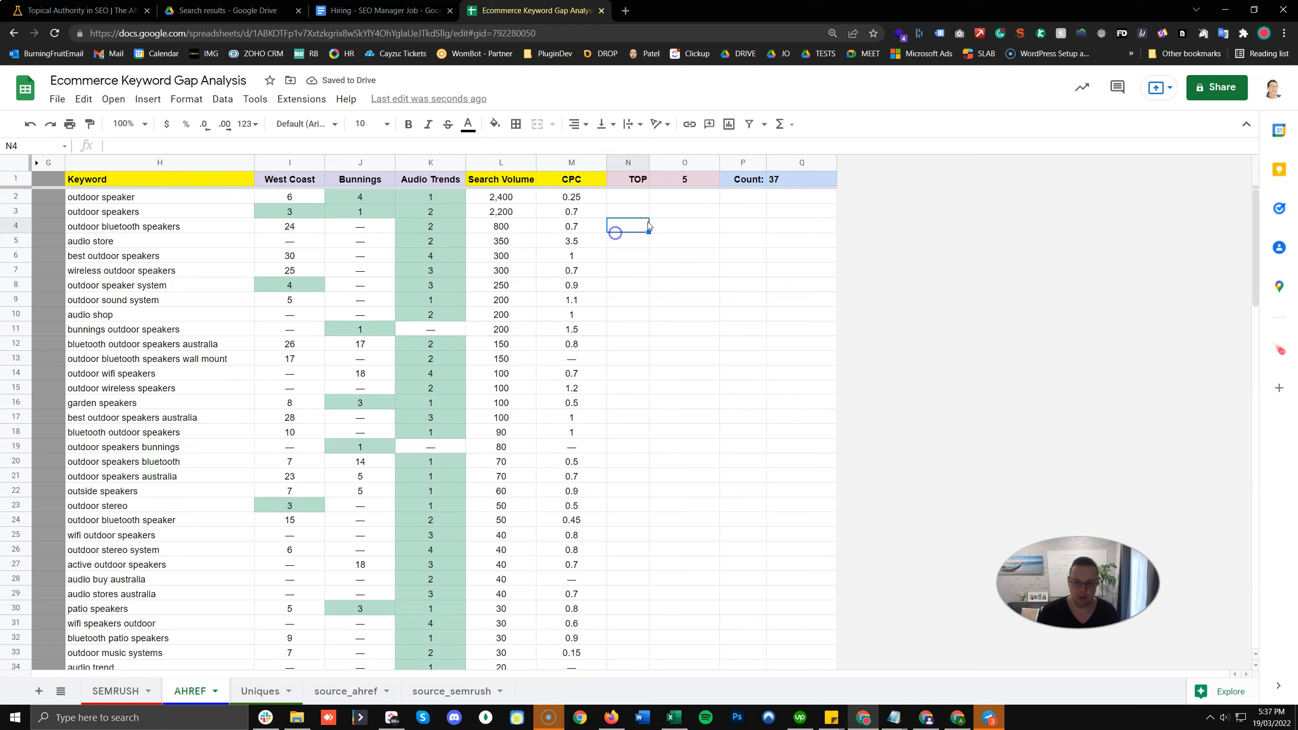
Set the TOP ranking threshold in O1 of the AHREF sheet to 4 and check the keyword count
left_click(690, 181)
double_click(694, 179)
type("4")
key("Return")
left_click(705, 179)
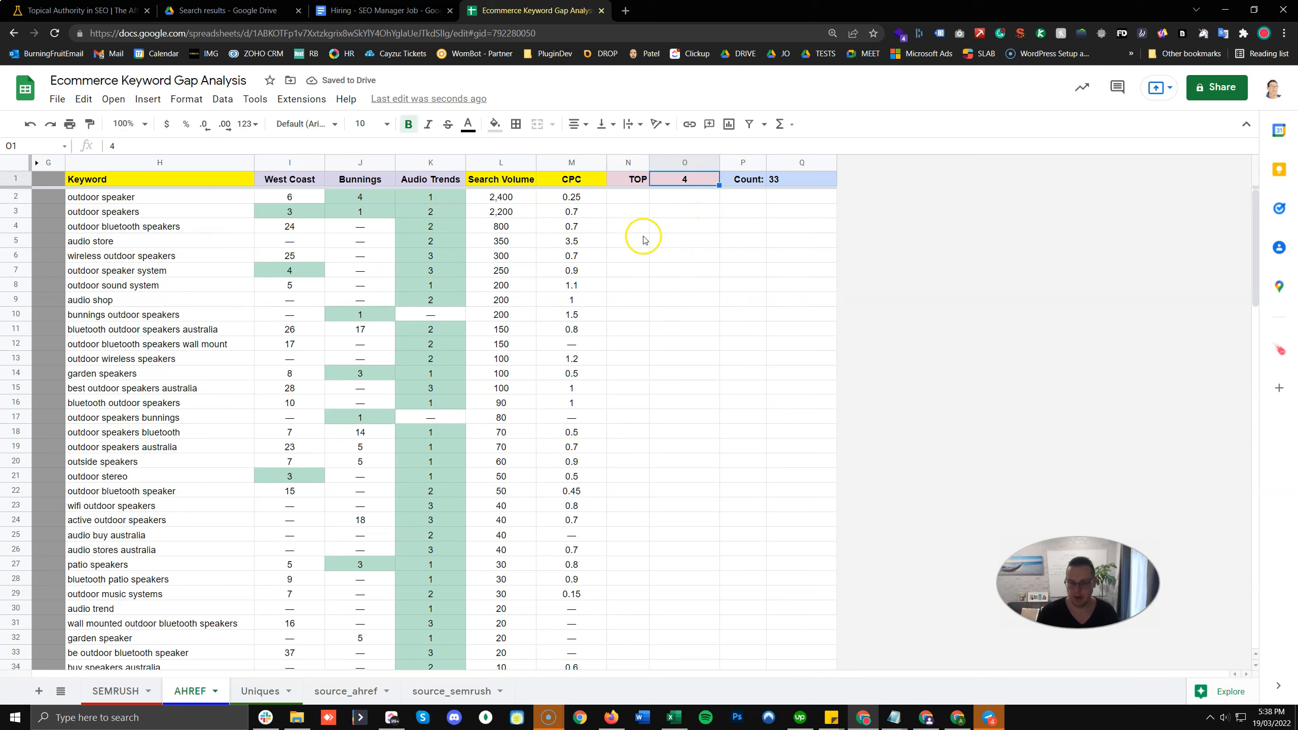
left_click(800, 254)
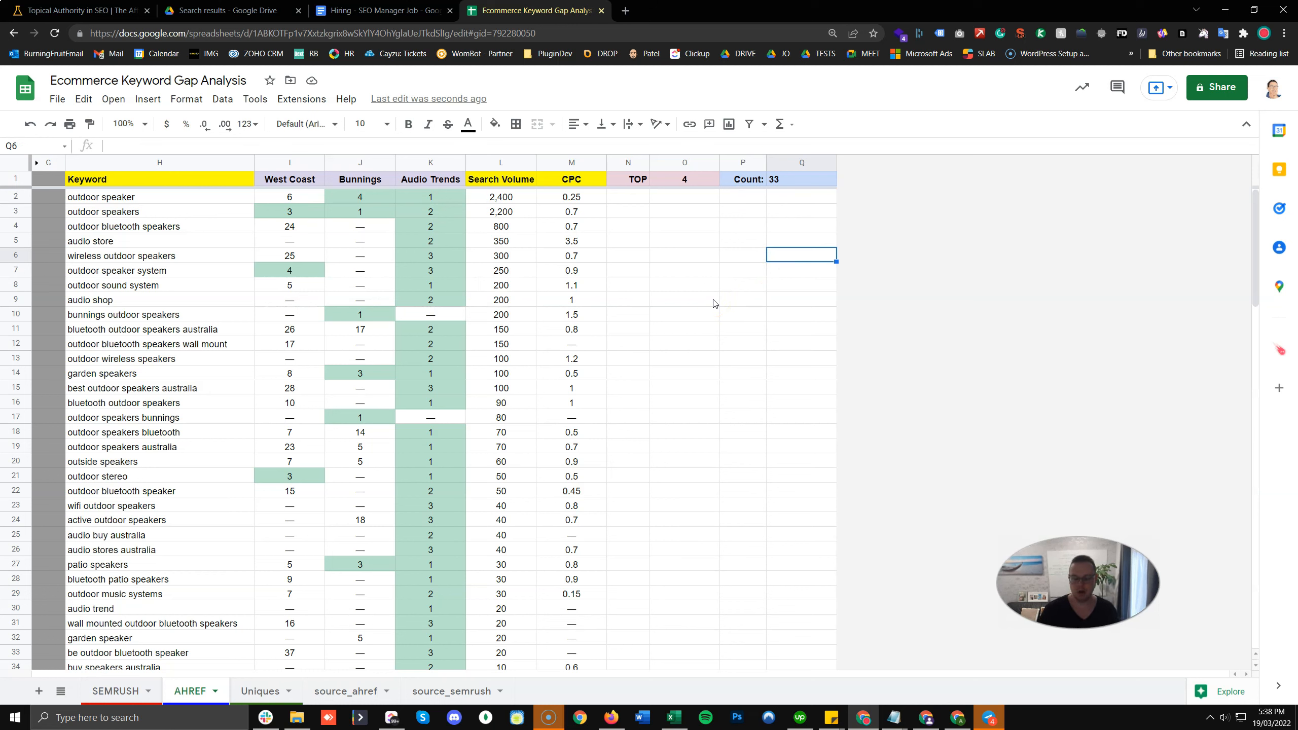